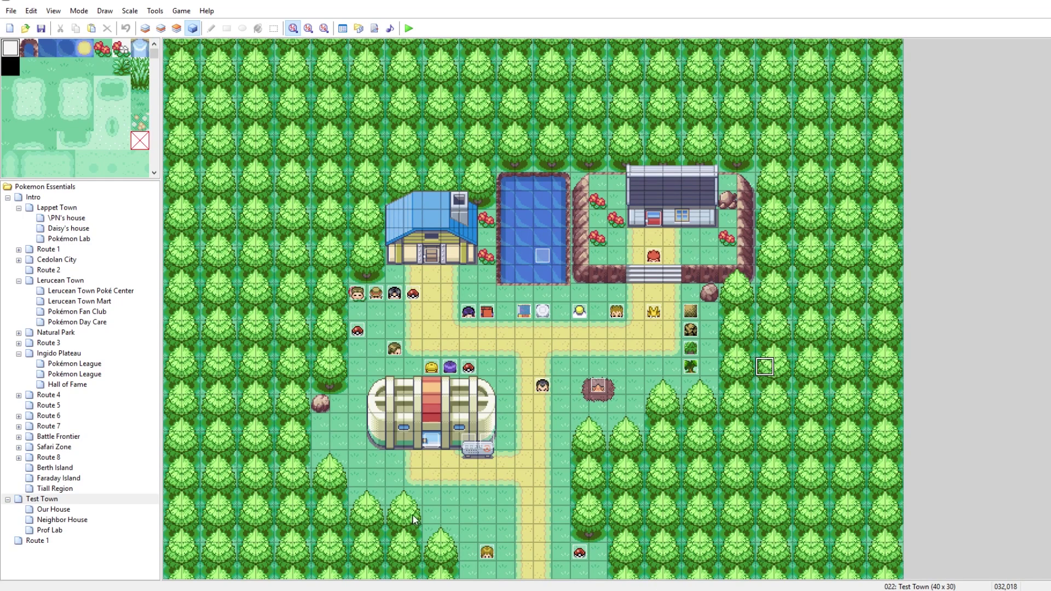
Open pokemon.txt from Pokemon TUTORIAL > Pokemon Game > PBS in Notepad++ via File Explorer
mouse_move(99, 589)
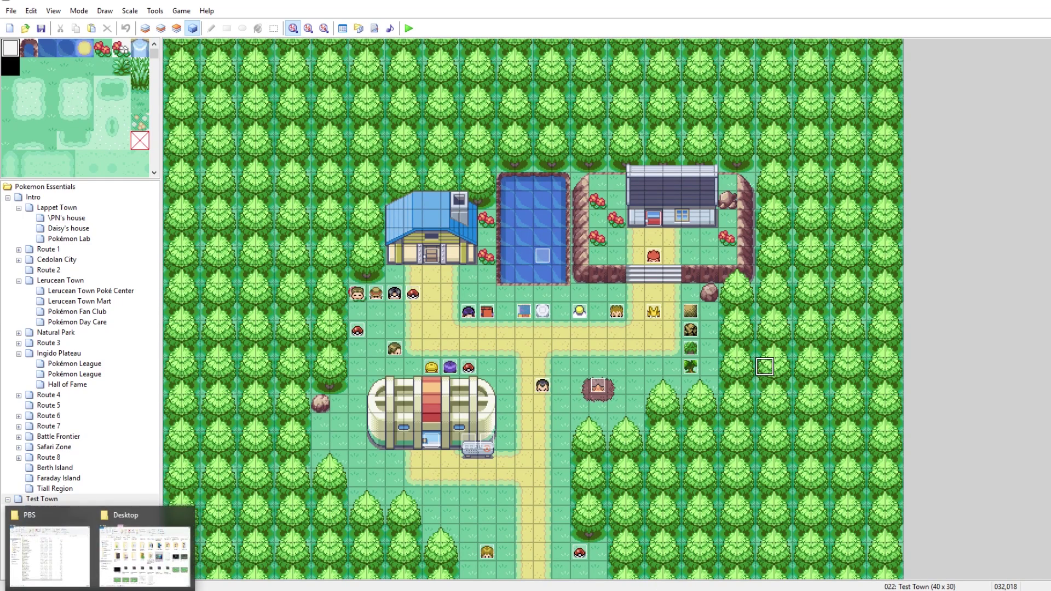
left_click(50, 556)
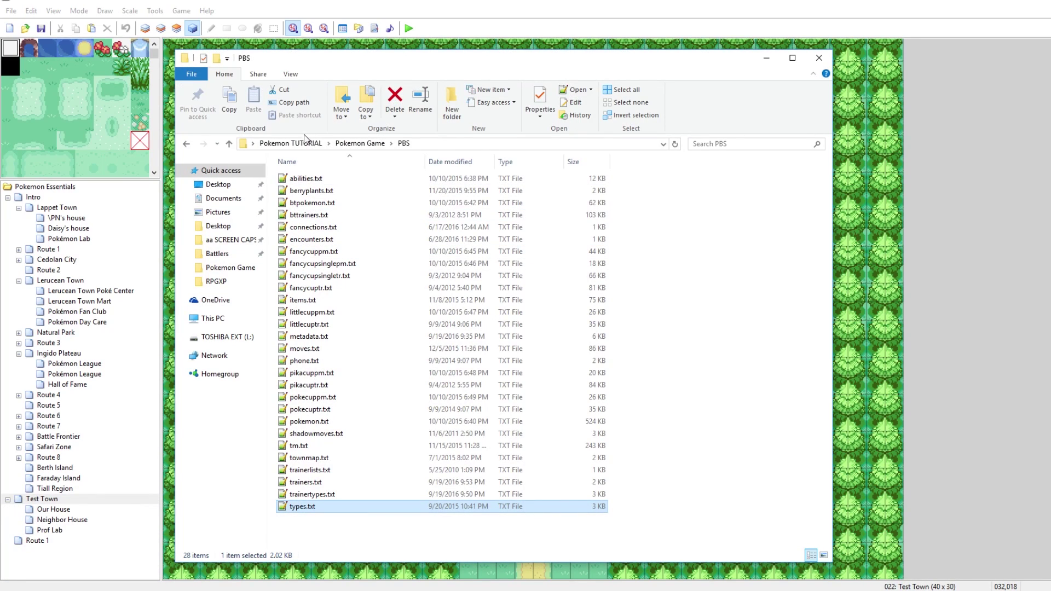
left_click(304, 143)
double_click(373, 199)
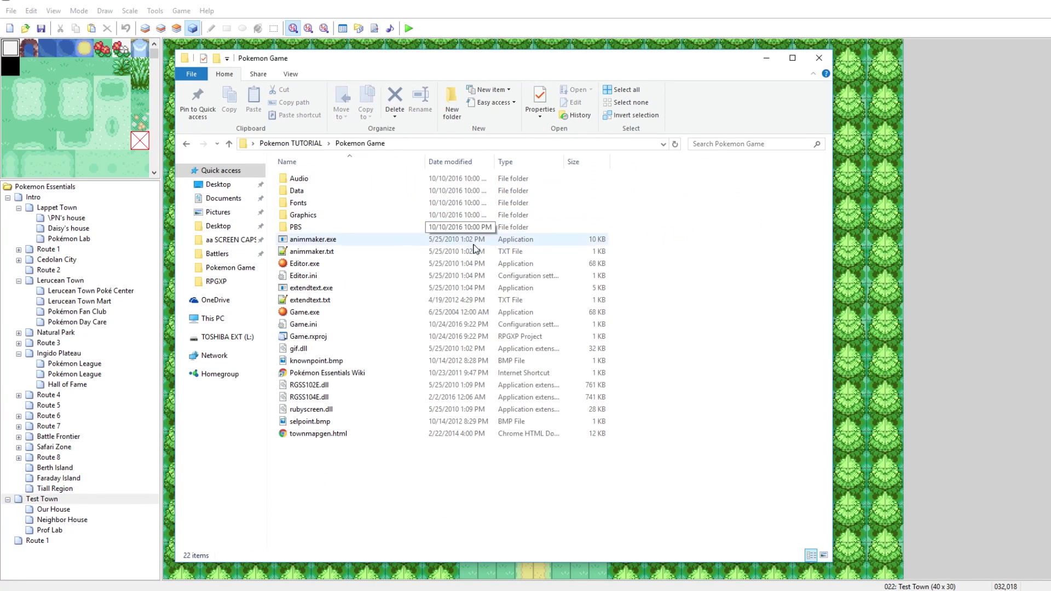
double_click(321, 230)
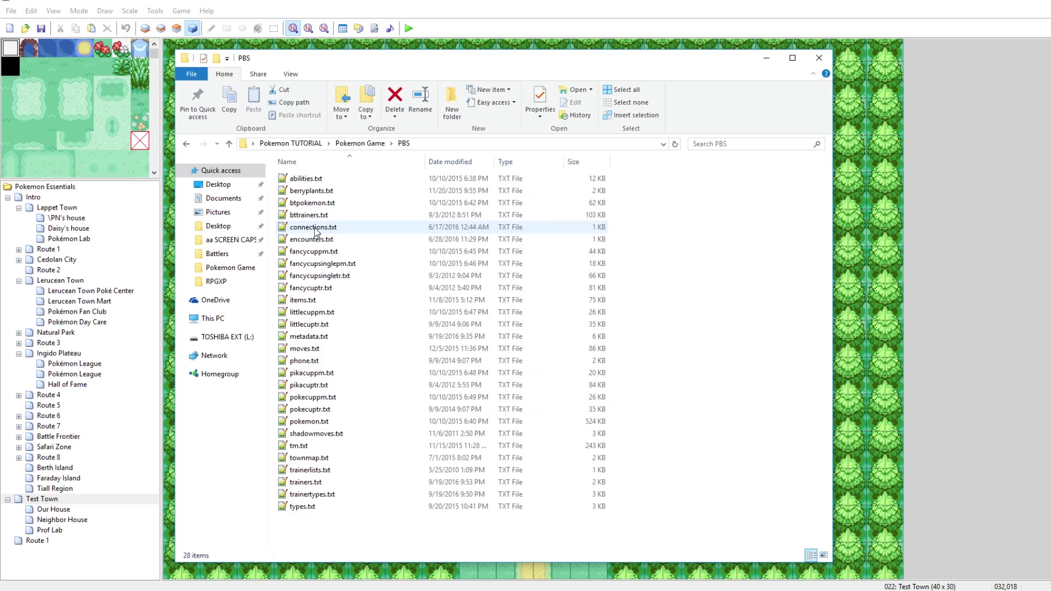
double_click(316, 422)
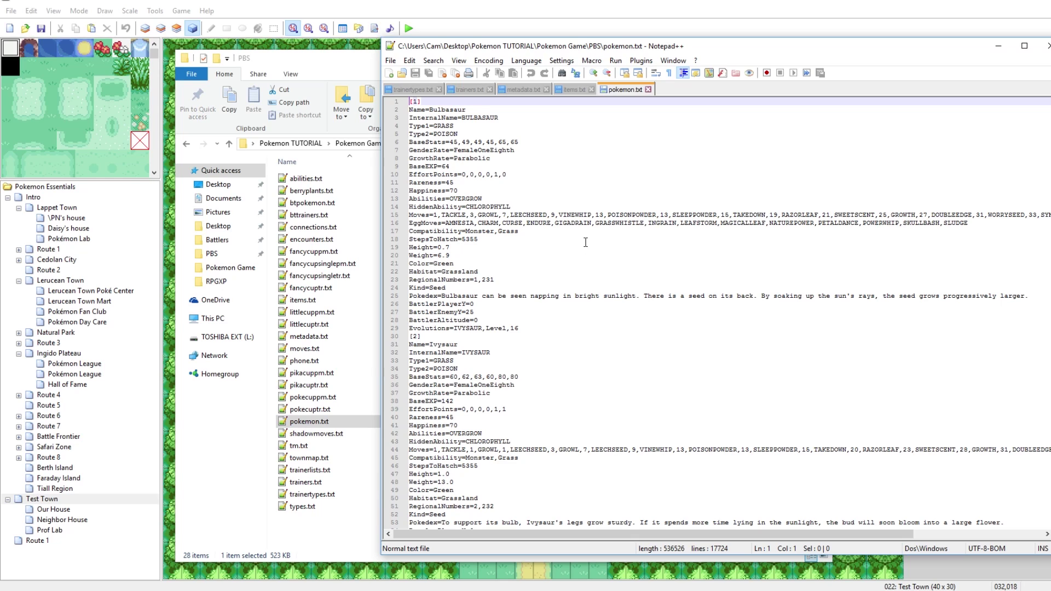
Copy the Bulbasaur entry (lines 1–29) and paste it at the end of the file
left_click(419, 111)
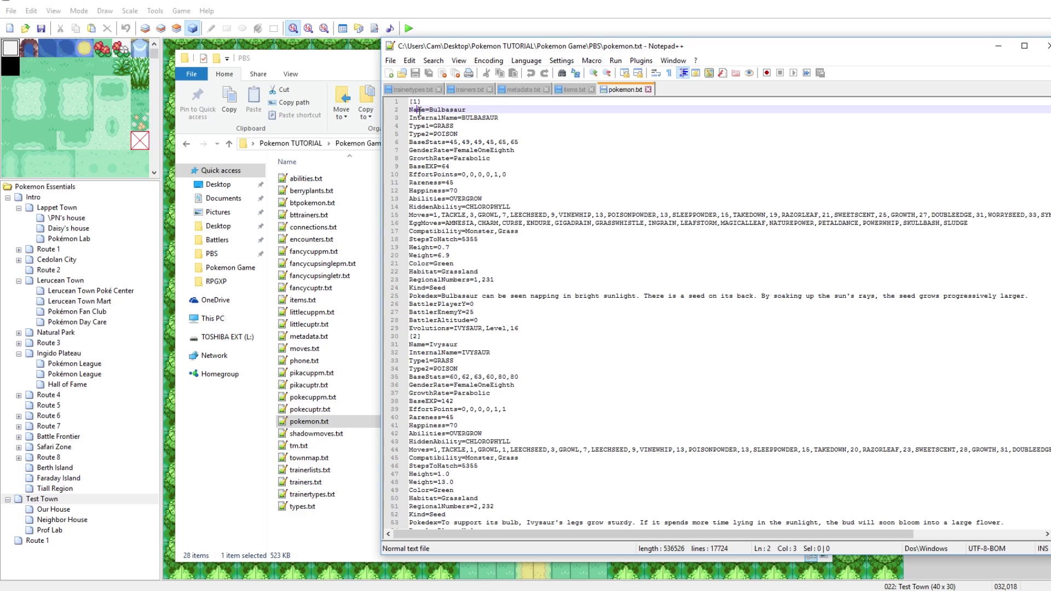
left_click(434, 111)
left_click_drag(519, 328, 408, 99)
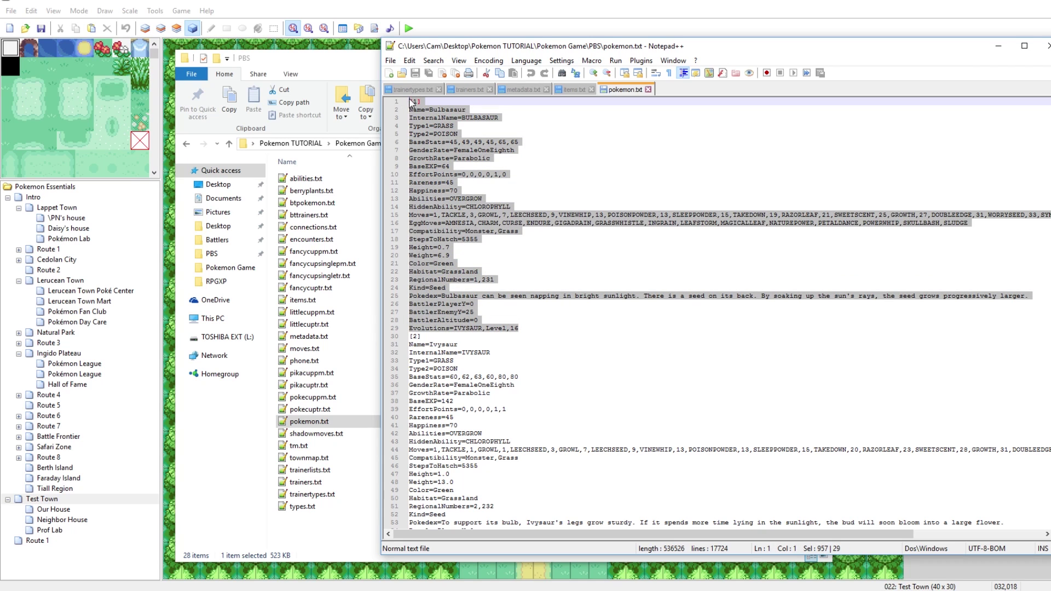
left_click_drag(1050, 104, 1050, 525)
left_click(452, 521)
key("ctrl+v")
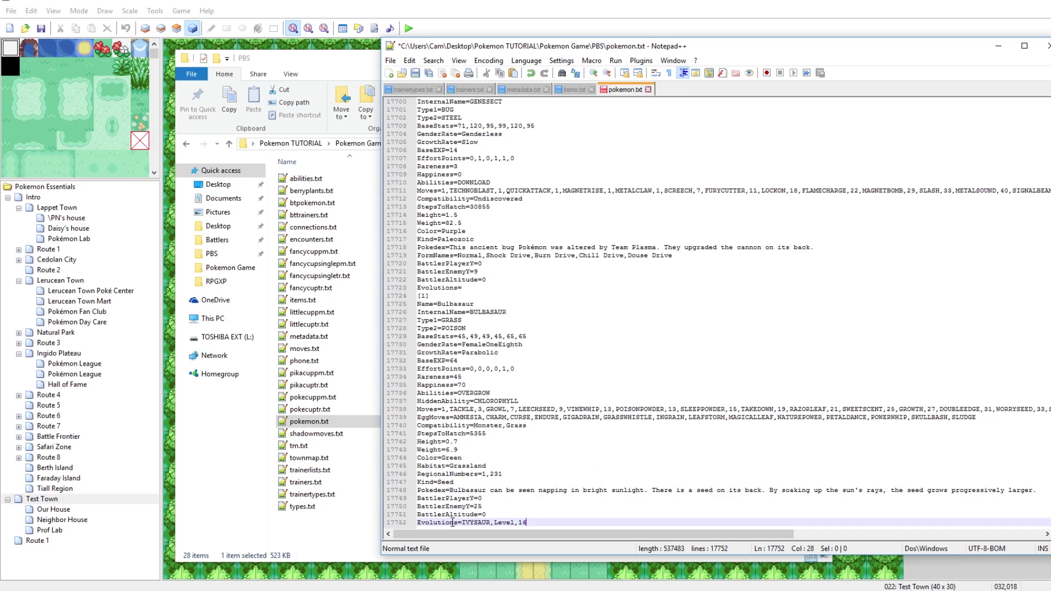
Change the pasted entry's header from [1] to [650] and save the file
scroll(471, 327, "up", 4)
scroll(471, 327, "up", 8)
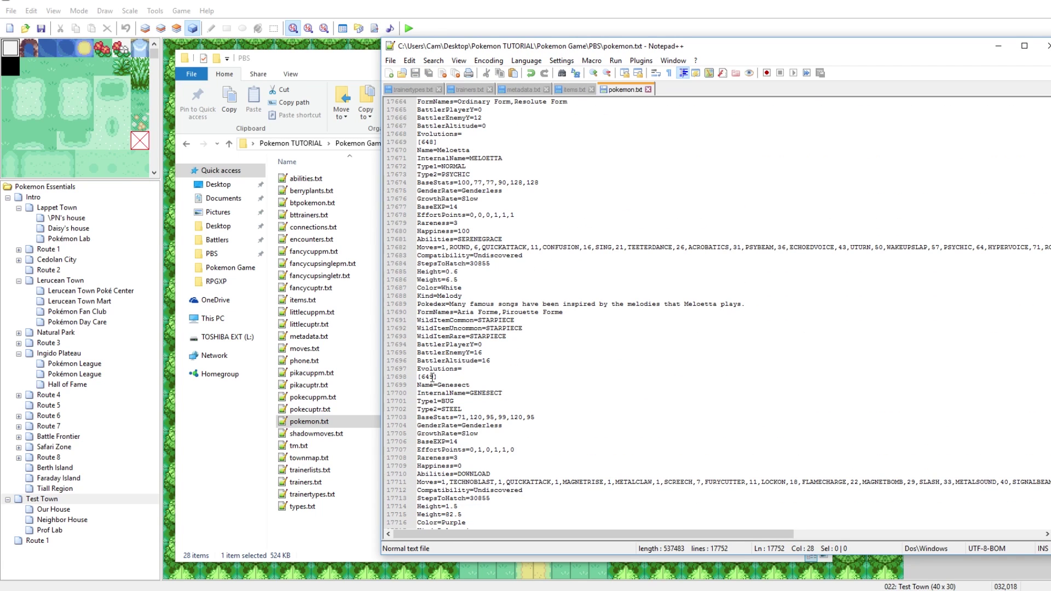
scroll(432, 376, "down", 12)
left_click(425, 296)
key("BackSpace")
type("650")
key("ctrl+s")
left_click(442, 296)
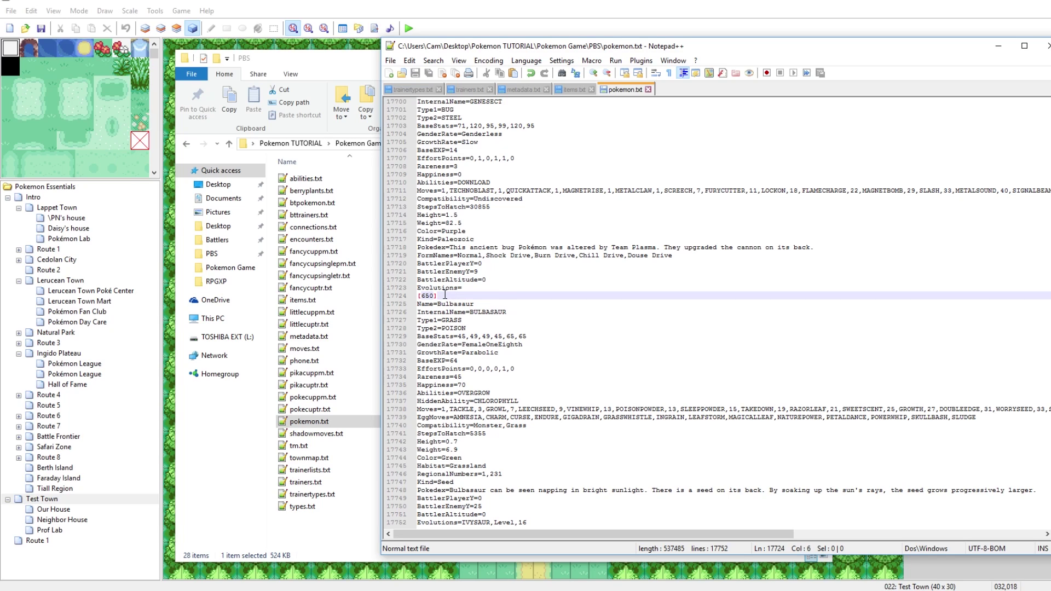
left_click(474, 302)
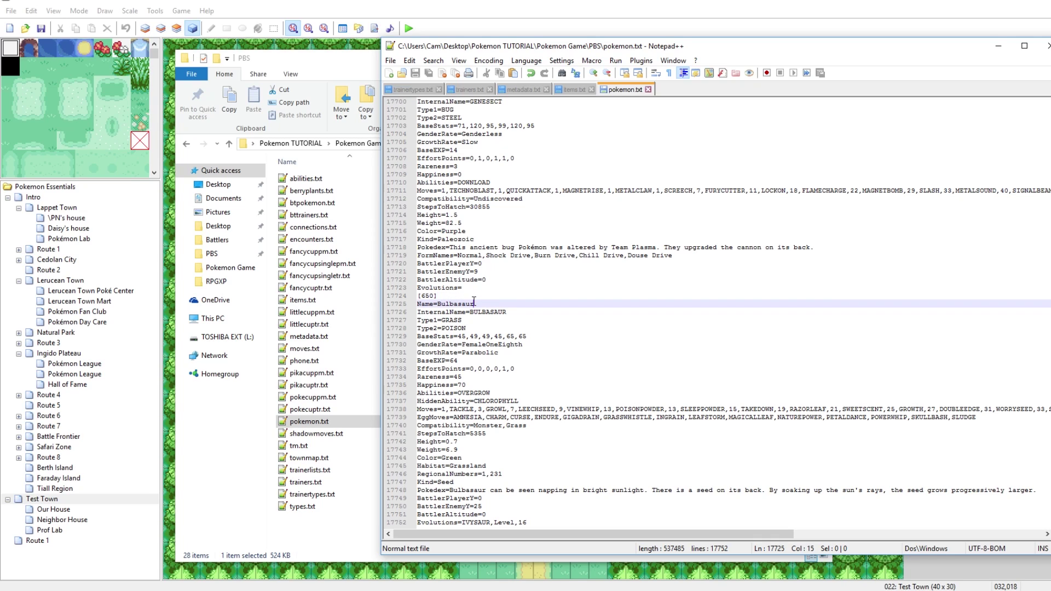
Rename the [650] entry's Name from Bulbasaur to Rowlet and save
left_click_drag(476, 303, 442, 303)
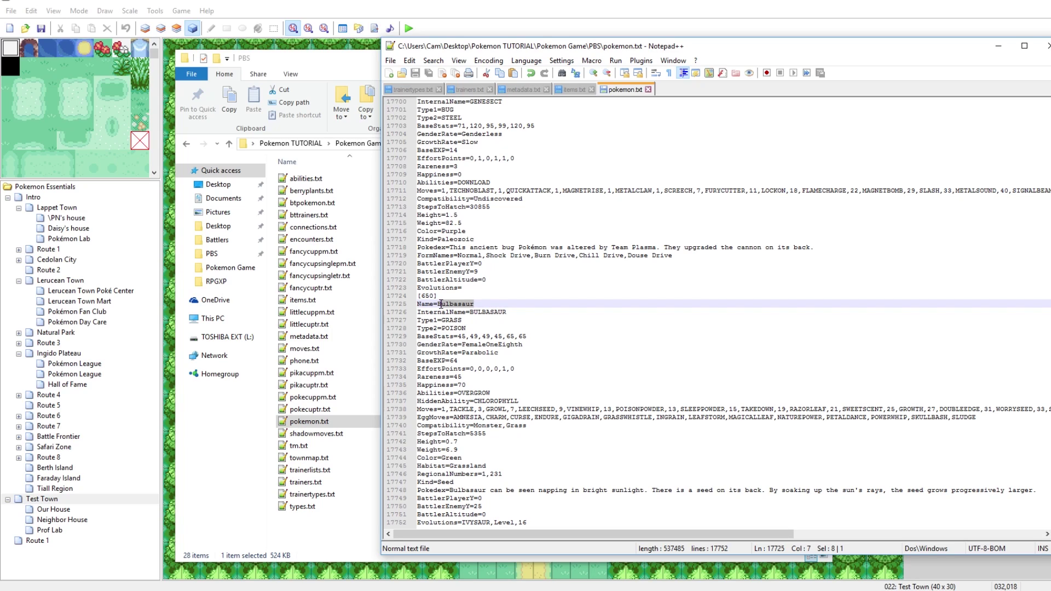
key("BackSpace")
key("BackSpace")
type("R")
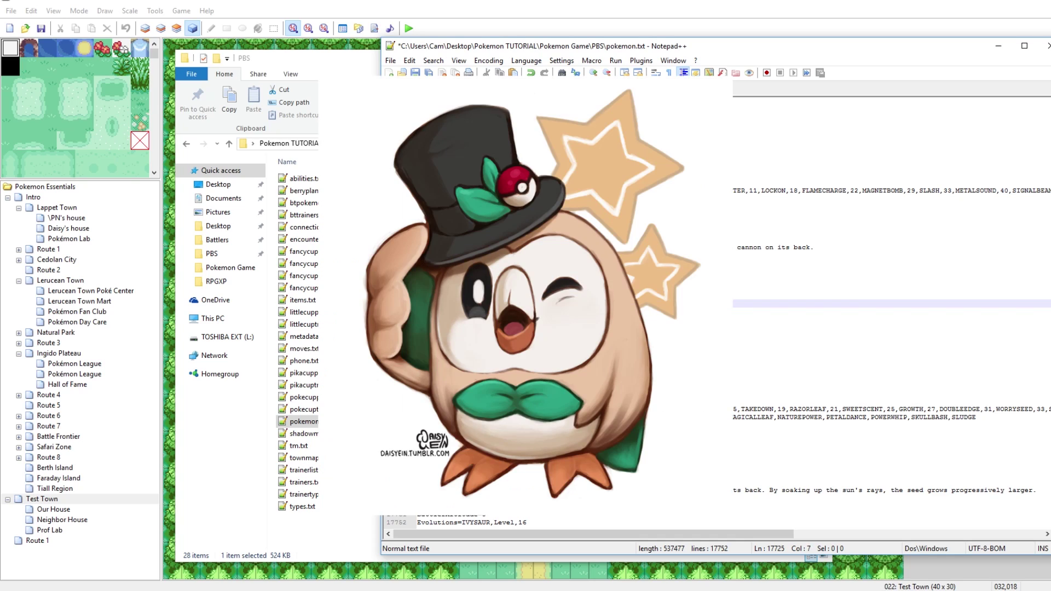
type("owl")
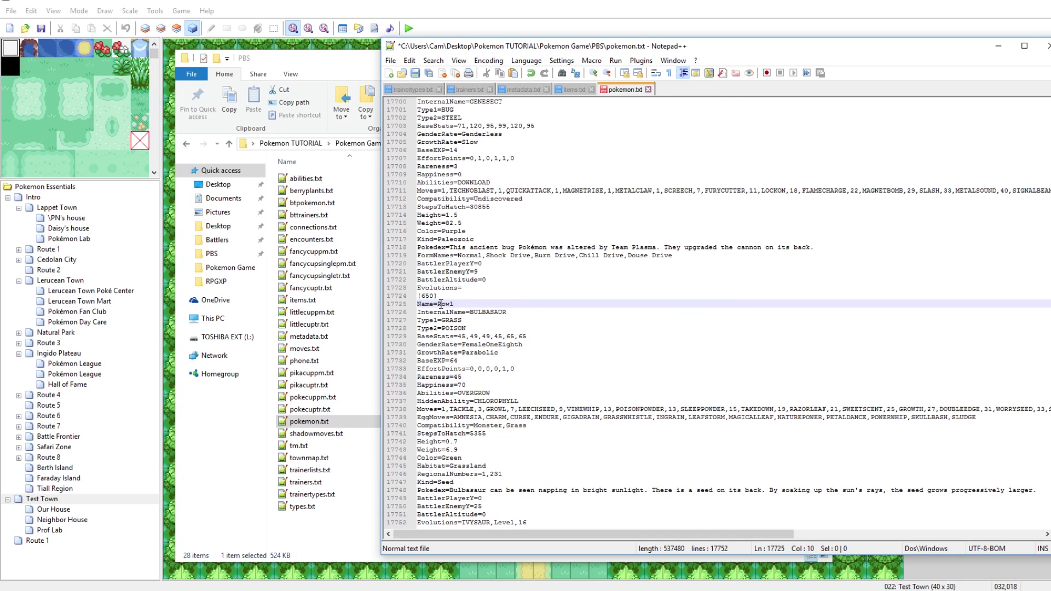
type("et")
key("ctrl+s")
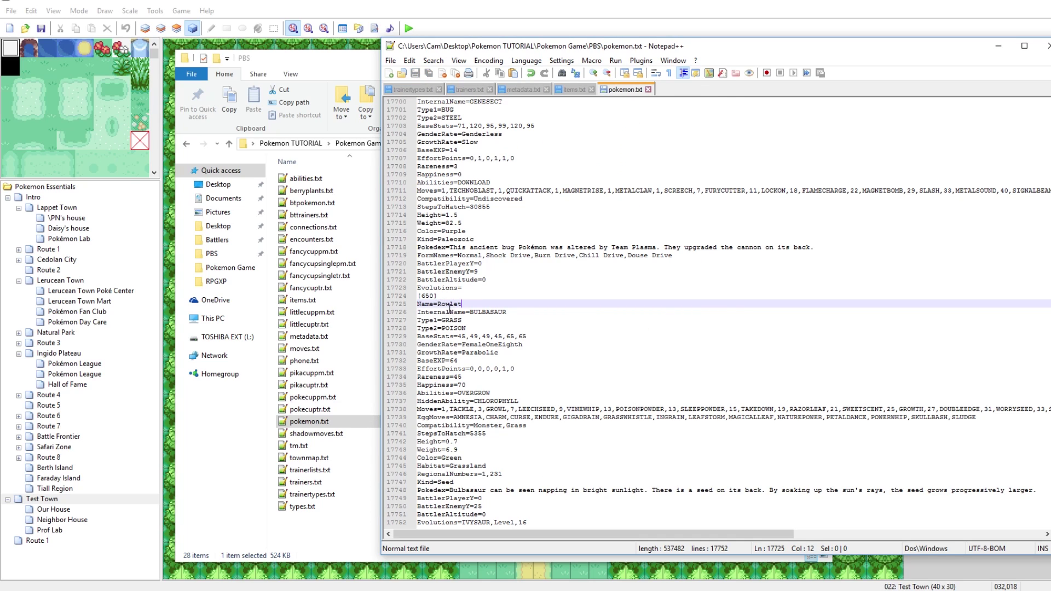
Change InternalName from BULBASAUR to ROWLET, save, and recheck both name lines
left_click_drag(508, 312, 471, 312)
type("ROWLET")
key("ctrl+s")
left_click(449, 304)
left_click(476, 309)
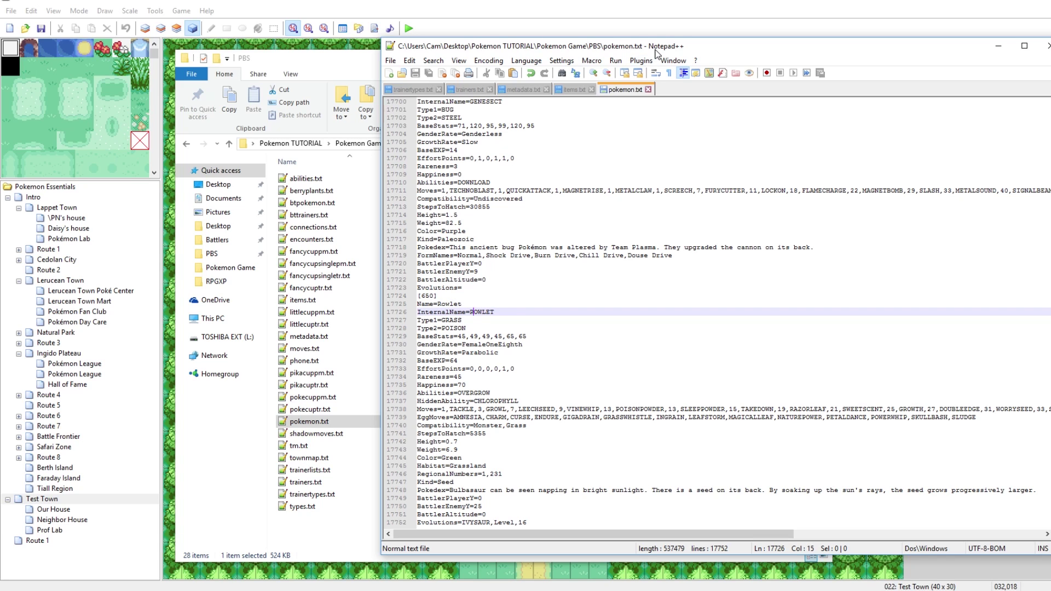
left_click_drag(655, 51, 613, 55)
Change Rowlet's second type from POISON to FLYING and save
left_click(392, 324)
left_click(388, 332)
double_click(412, 324)
double_click(410, 332)
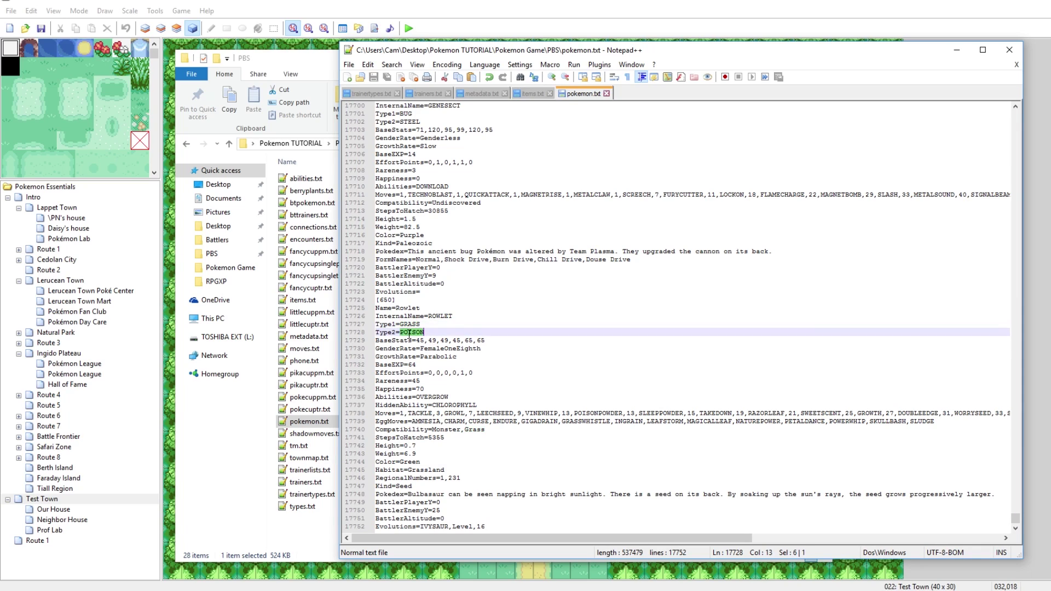
type("FLY")
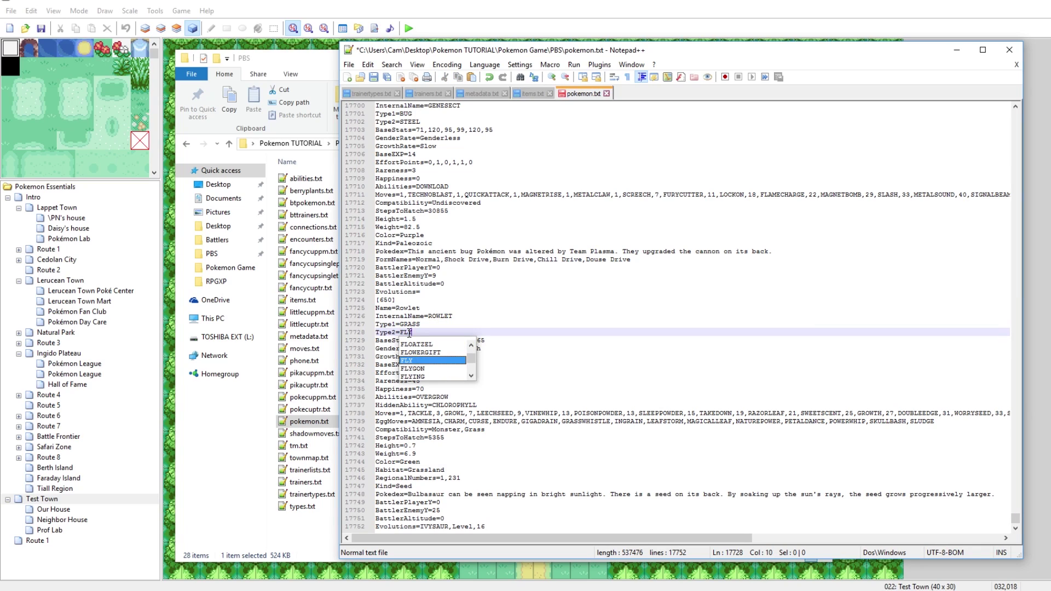
type("ING")
key("ctrl+s")
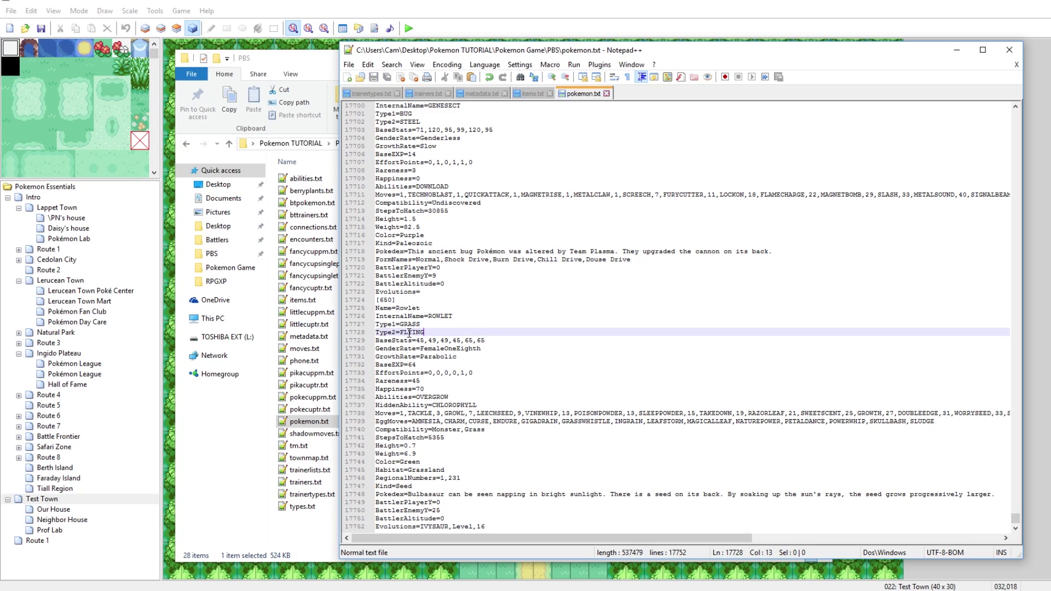
Set GenderRate from FemaleOneEighth to FemaleOneHalf and save
left_click(420, 340)
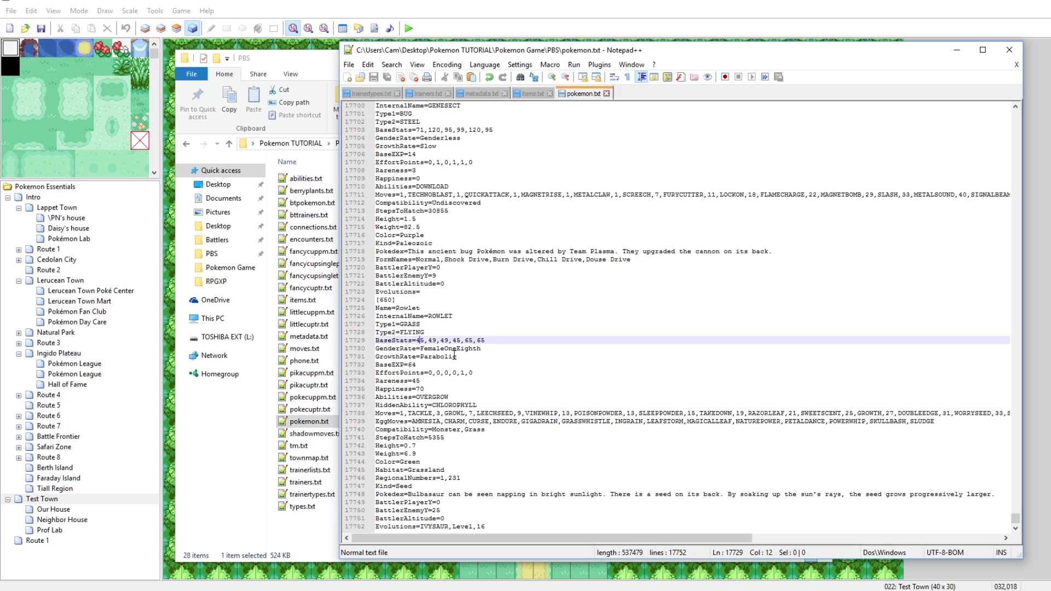
left_click(396, 348)
left_click(431, 348)
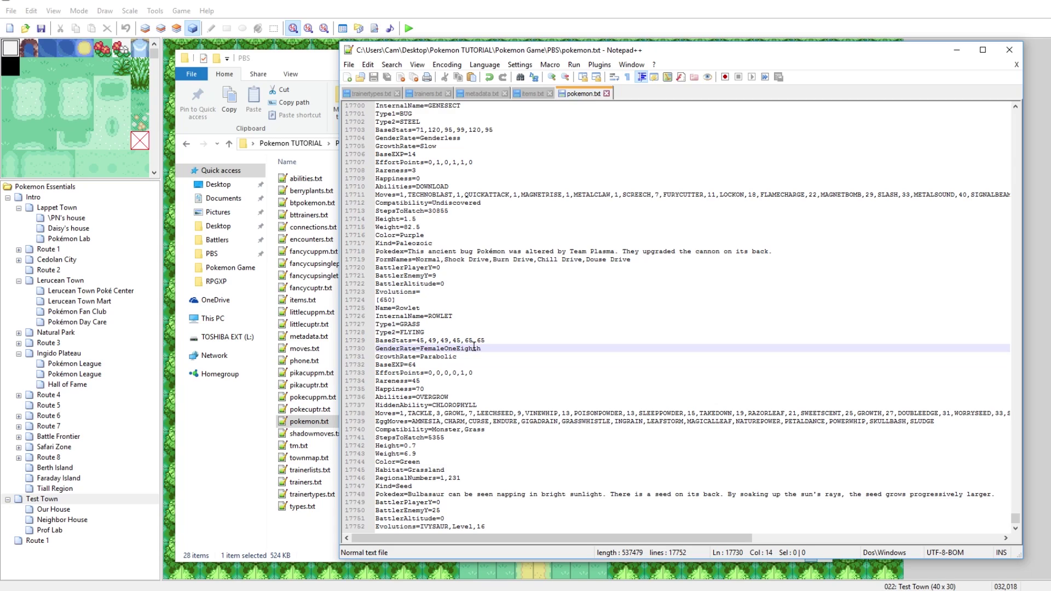
left_click_drag(481, 348, 458, 348)
type("Half")
key("ctrl+s")
left_click(444, 348)
left_click(441, 357)
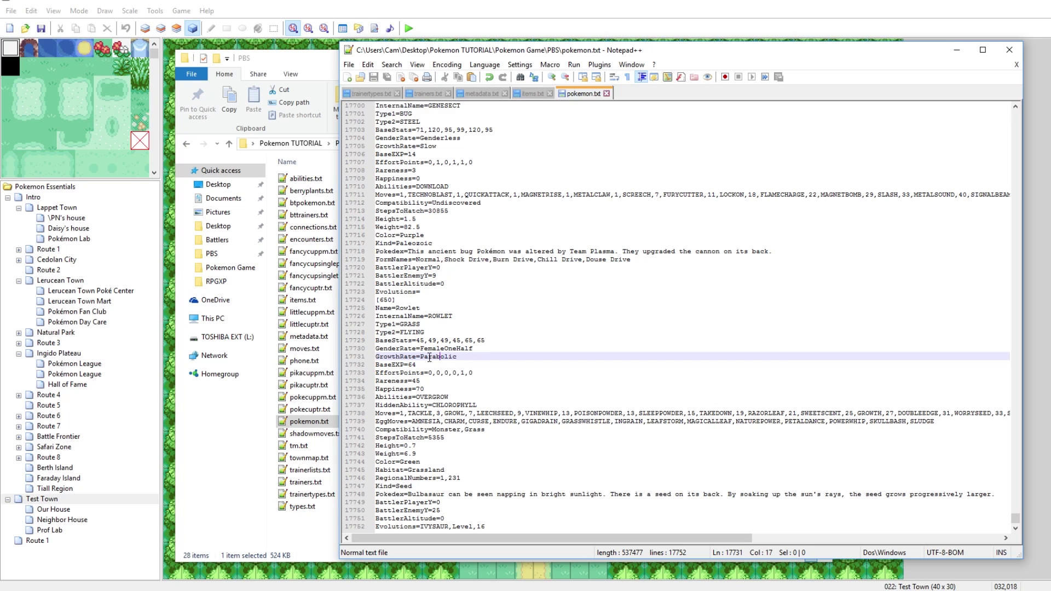
left_click(407, 358)
left_click(411, 365)
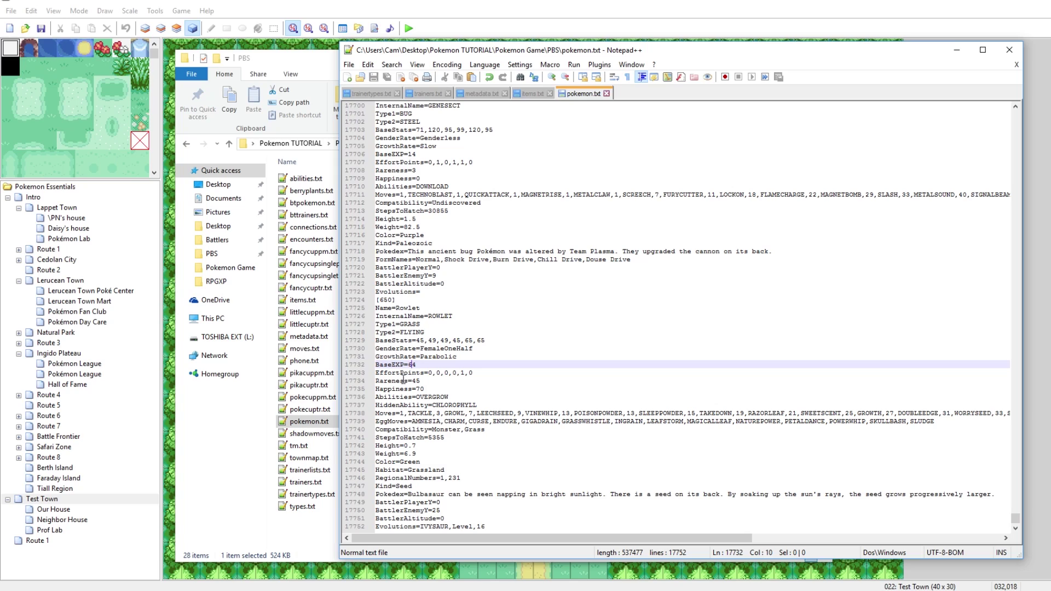
left_click(433, 397)
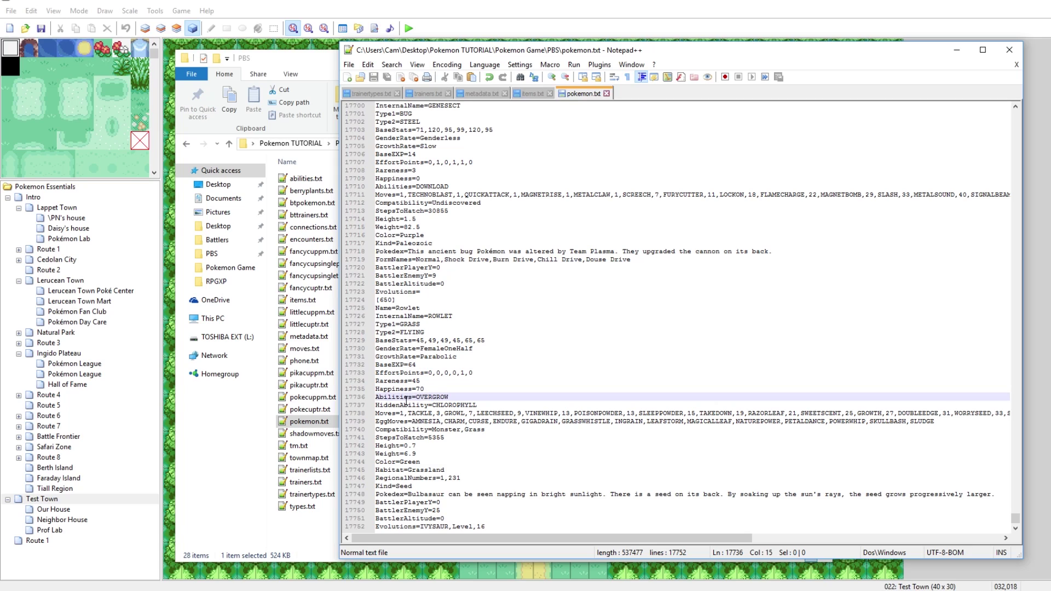
left_click(453, 405)
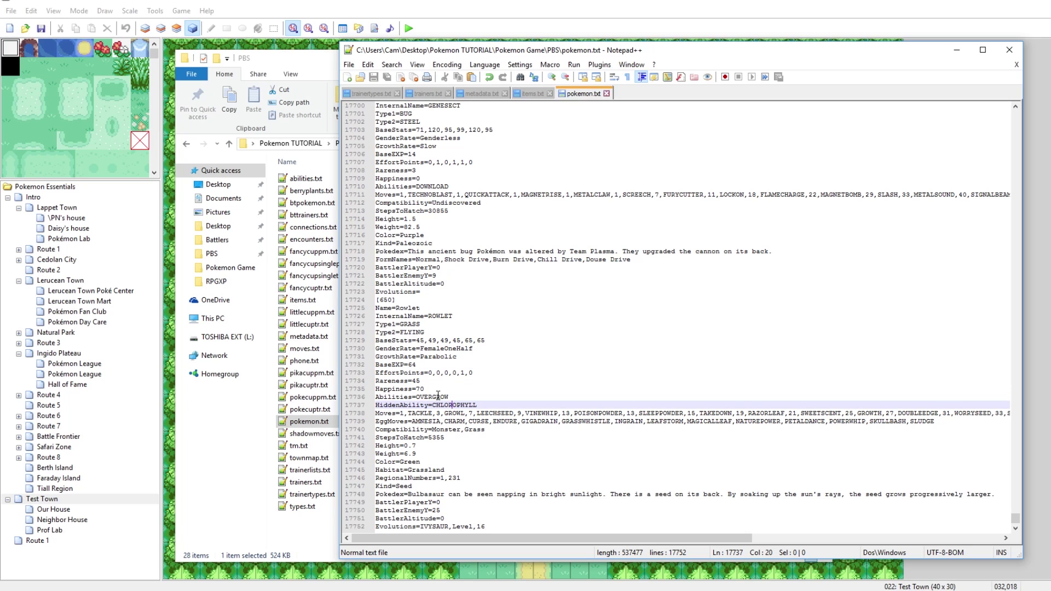
left_click(424, 396)
left_click(449, 405)
double_click(433, 397)
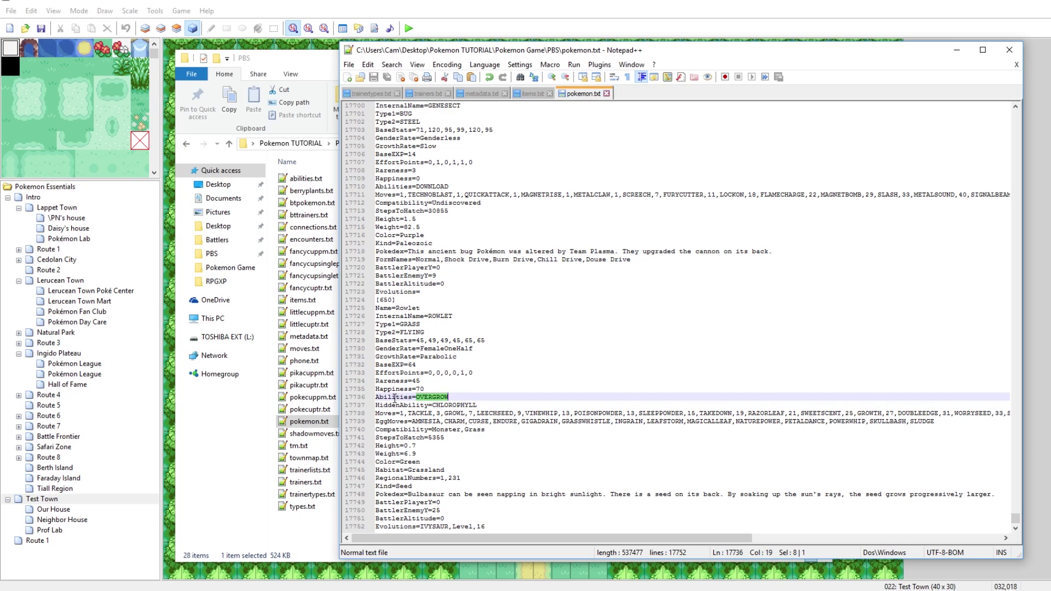
left_click(395, 398)
left_click(448, 397)
left_click(408, 412)
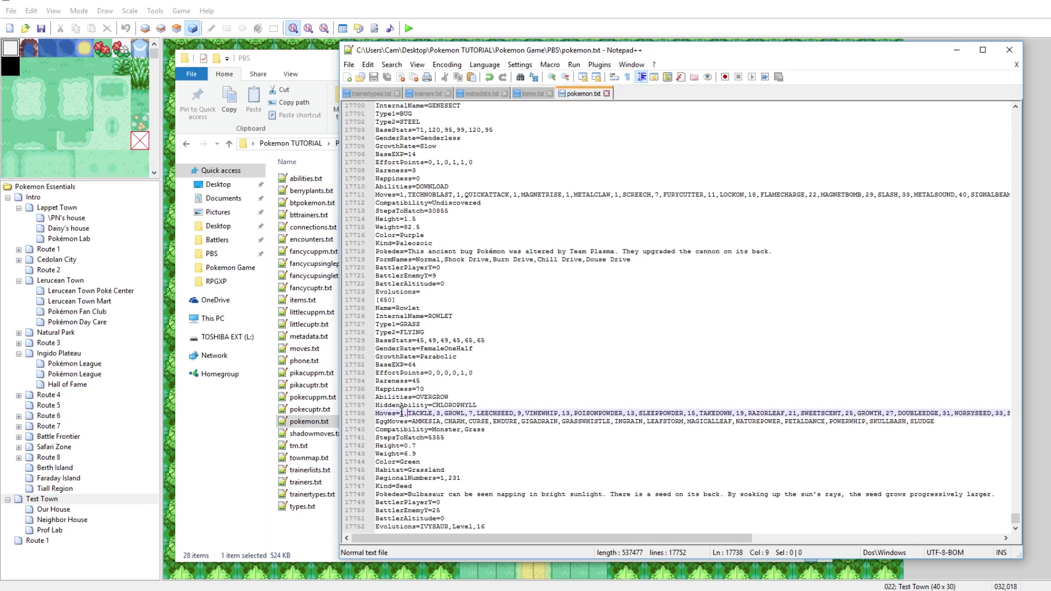
In Rowlet's Moves line, replace GROWL with PECK and LEECHSEED with VINEWHIP at level 7, then save
double_click(402, 413)
left_click_drag(402, 413, 430, 416)
key("Left")
key("Right")
key("Right")
key("Right")
key("Right")
key("Right")
double_click(455, 413)
type("PECK")
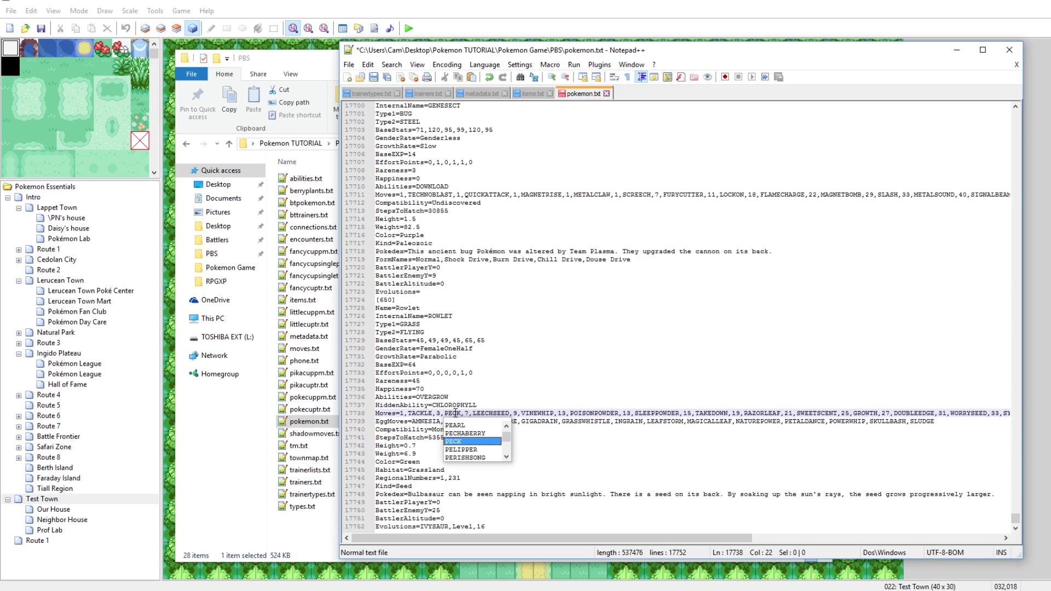
double_click(477, 413)
key("BackSpace")
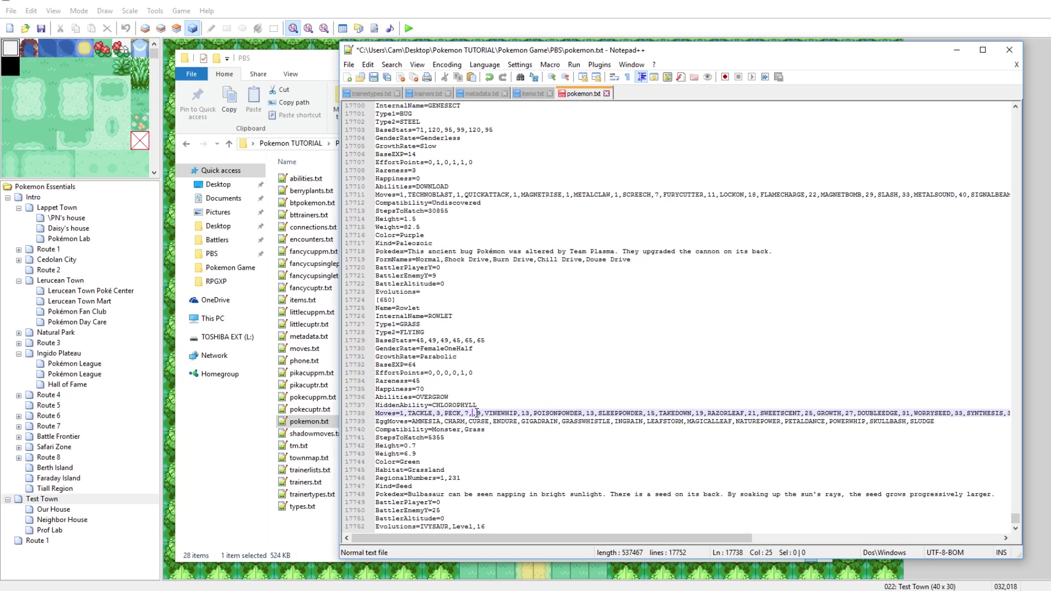
type("VINEWHI")
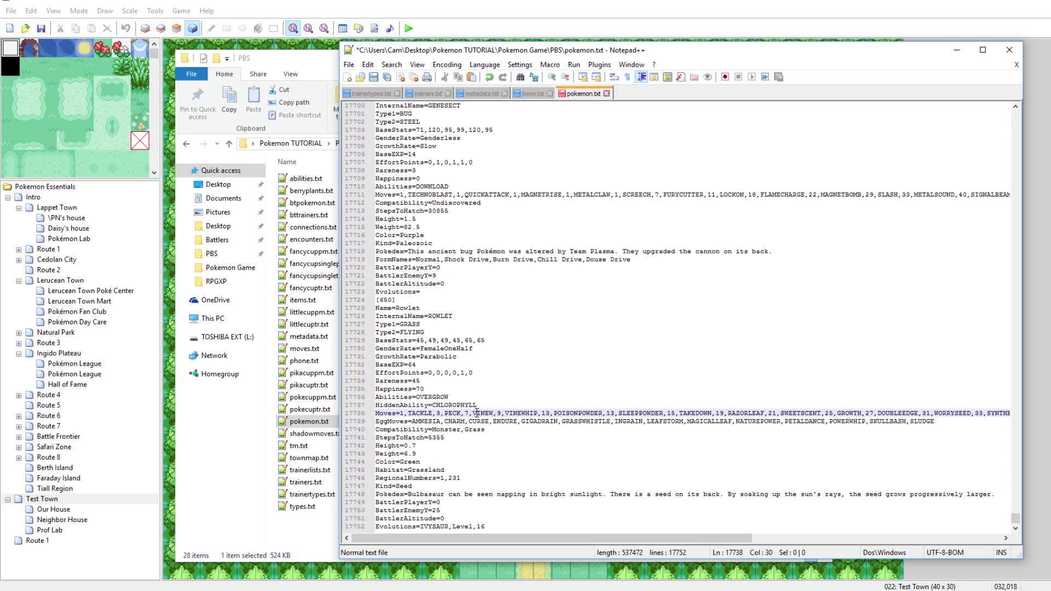
type("P")
key("ctrl+s")
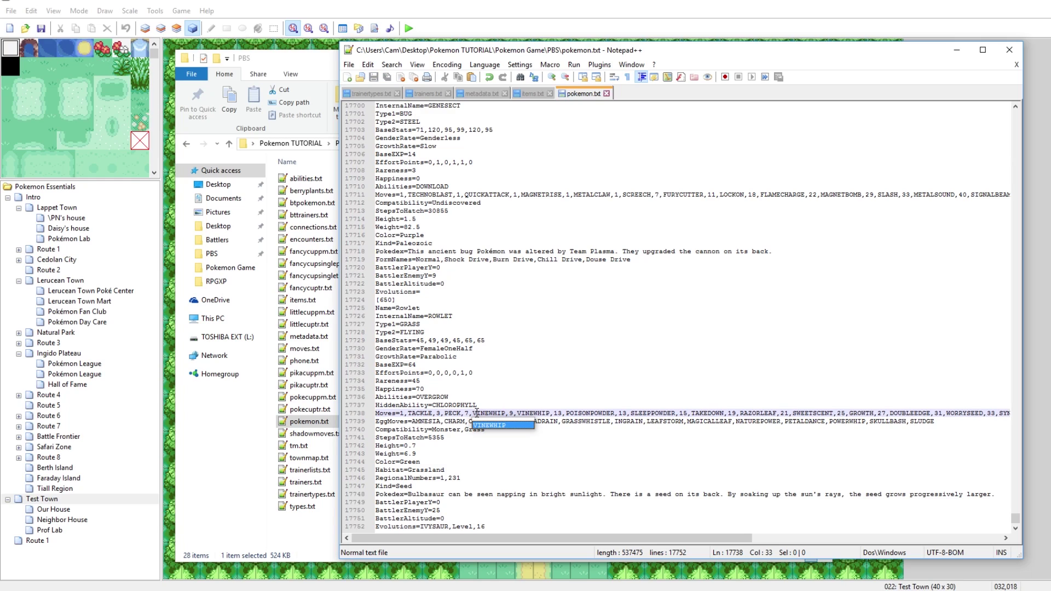
Replace the duplicate level 9 VINEWHIP with WINGATTACK and save
double_click(520, 413)
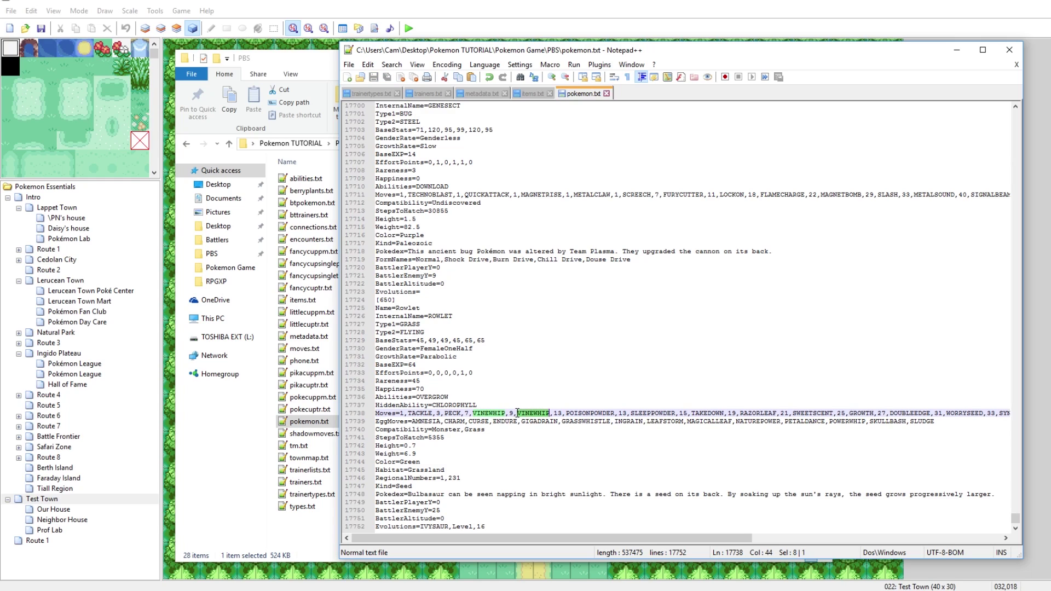
type("WINGATTACK")
key("ctrl+s")
left_click(529, 412)
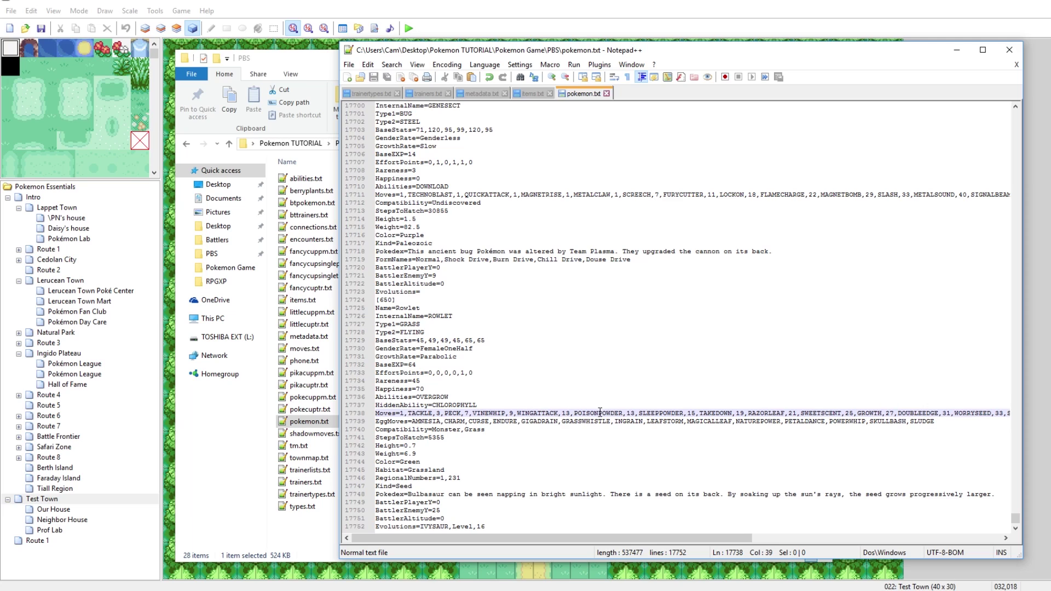
left_click(545, 421)
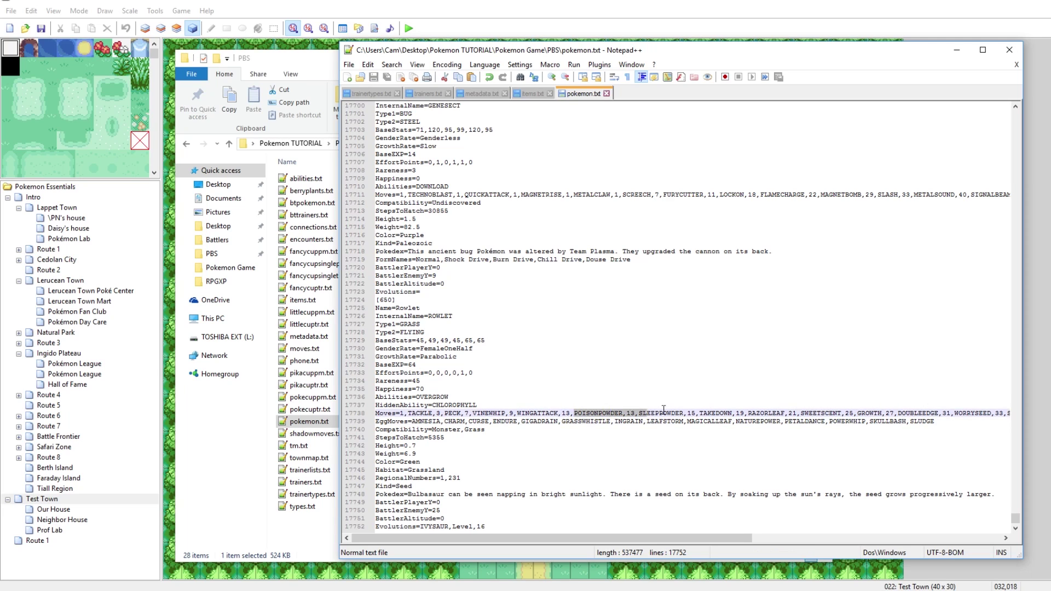
left_click_drag(673, 409, 1025, 413)
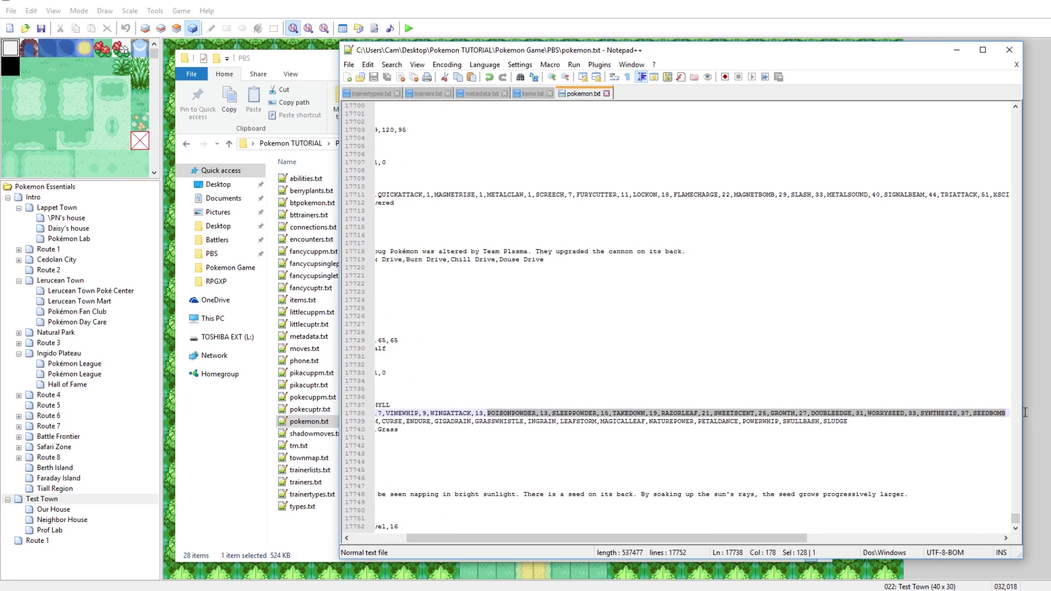
left_click(646, 422)
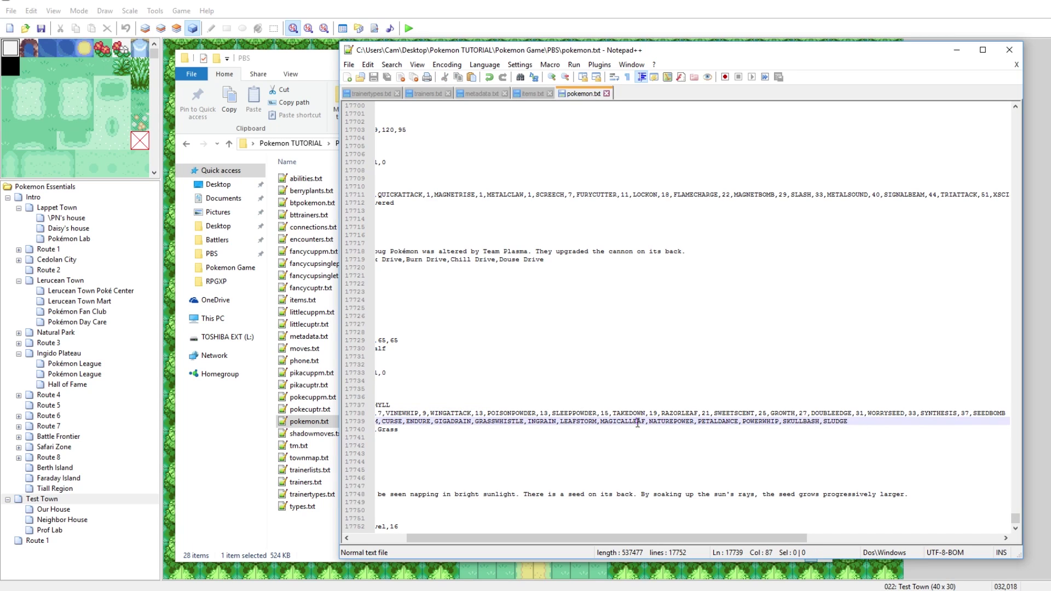
left_click_drag(638, 539, 583, 540)
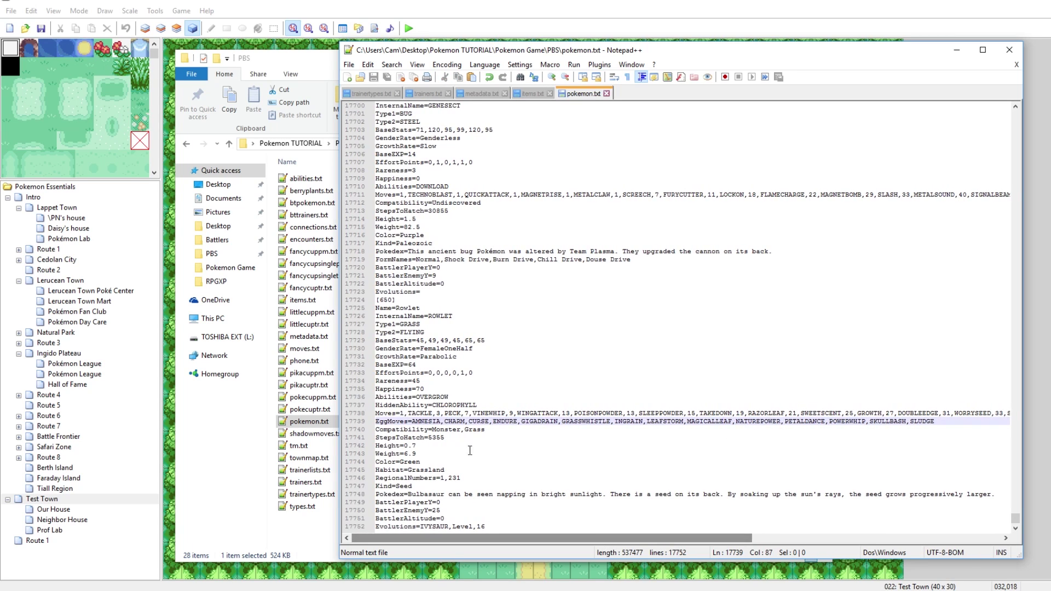
Review Rowlet's EggMoves, Compatibility (Monster), StepsToHatch and Weight lines
left_click(417, 420)
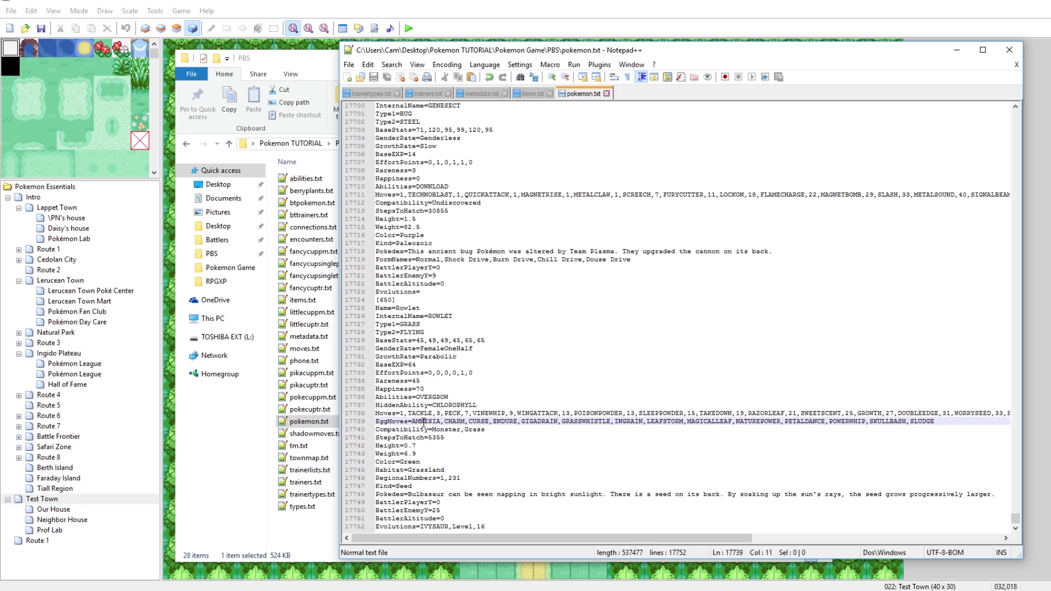
left_click(427, 421)
left_click(404, 422)
key("Down")
key("ctrl+Right")
key("ctrl+Right")
key("ctrl+shift+Right")
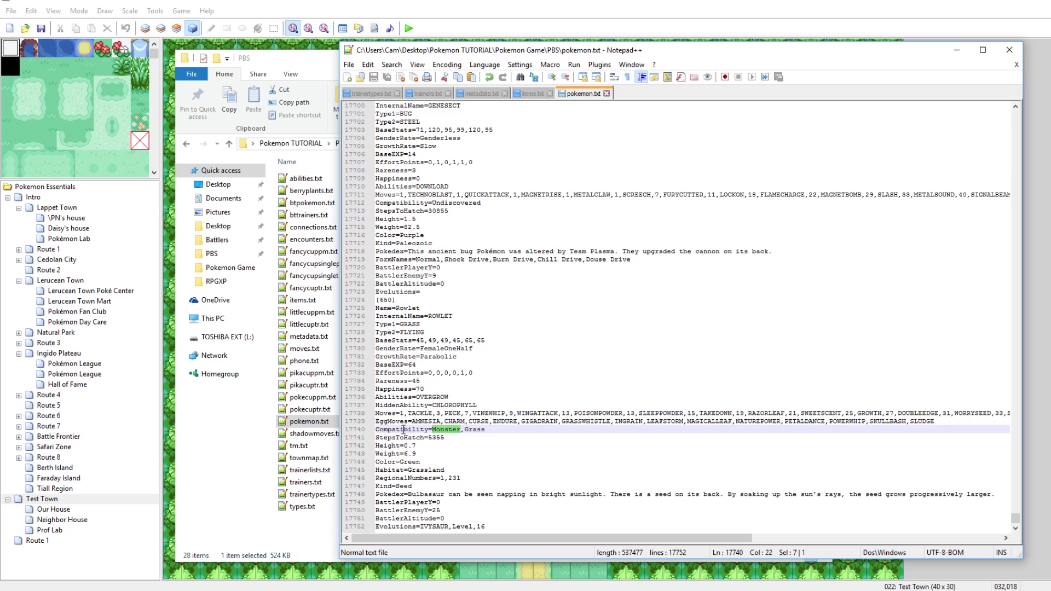
left_click(403, 430)
left_click(442, 430)
left_click(412, 438)
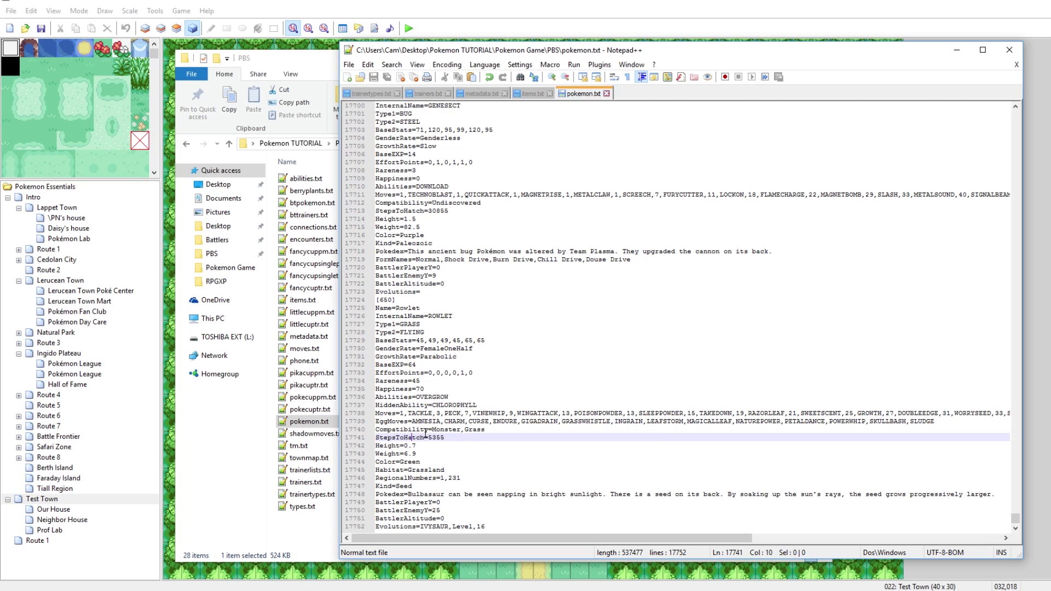
left_click(395, 438)
left_click(393, 454)
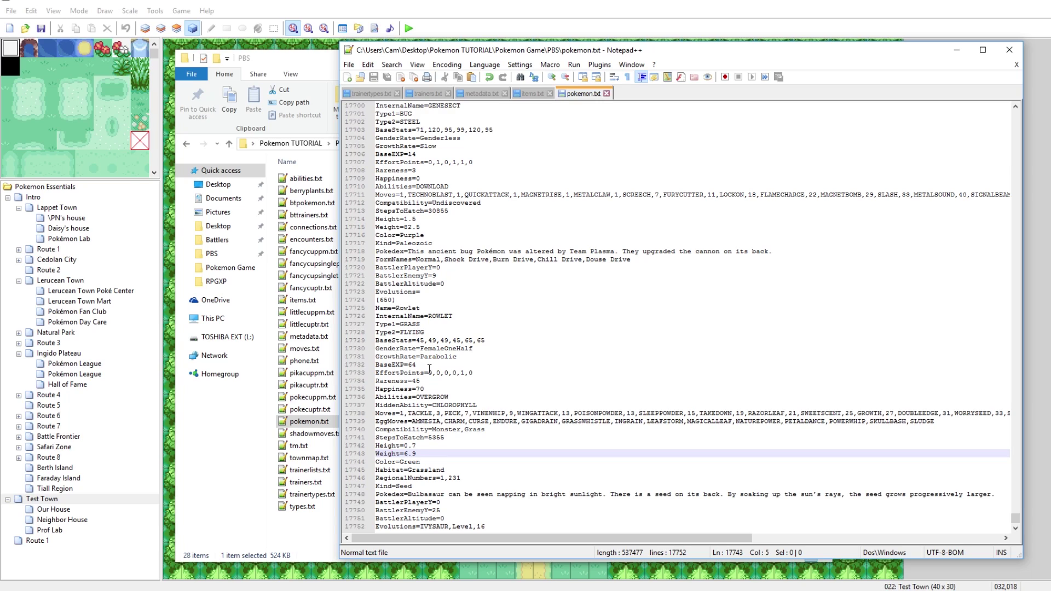
Delete the RegionalNumbers=1,231 line so Habitat=Grassland is followed by Kind=Seed
left_click(425, 478)
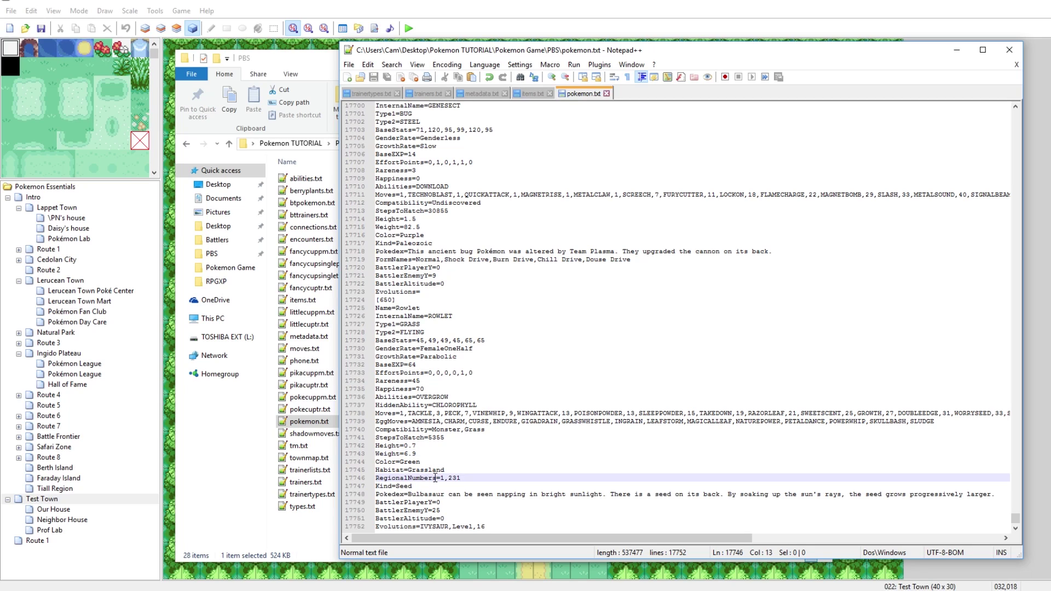
left_click(454, 478)
left_click_drag(464, 478, 377, 478)
key("BackSpace")
key("BackSpace")
key("BackSpace")
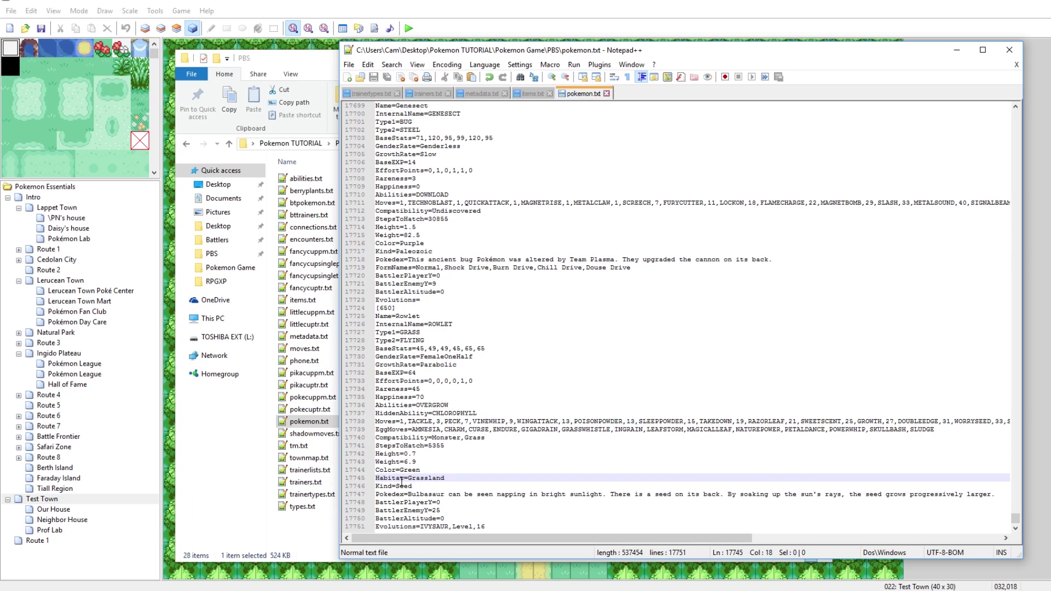
double_click(403, 487)
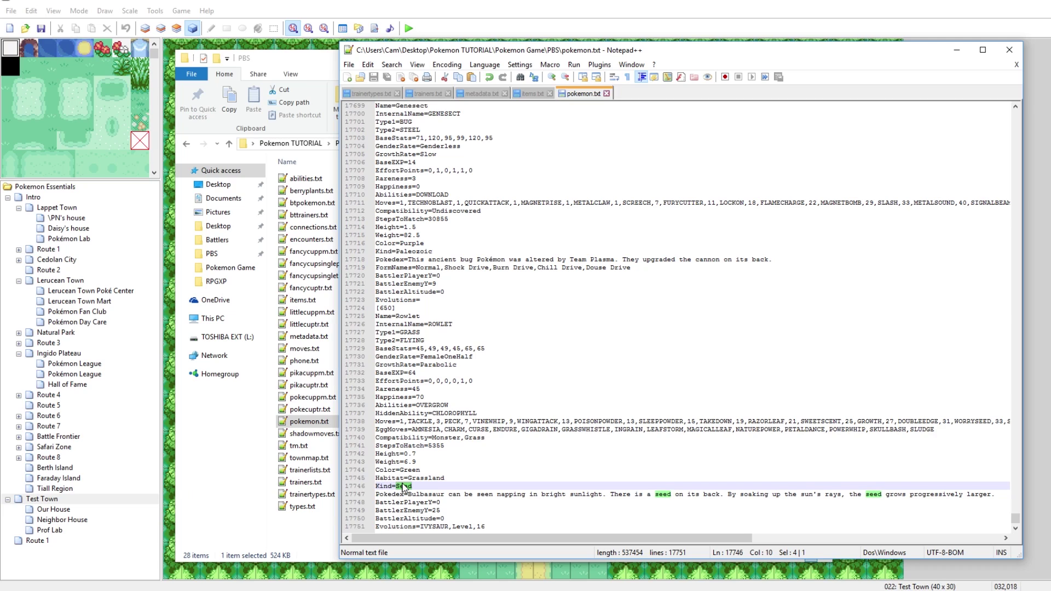
mouse_move(411, 494)
left_mouse_down()
mouse_move(872, 490)
mouse_move(1003, 502)
mouse_move(521, 495)
mouse_move(421, 476)
mouse_move(410, 496)
left_mouse_up()
Write the Pokedex text 'Rowlet is a super cute baby owl, from Pokemon Sun/Moon.'
type("\\R")
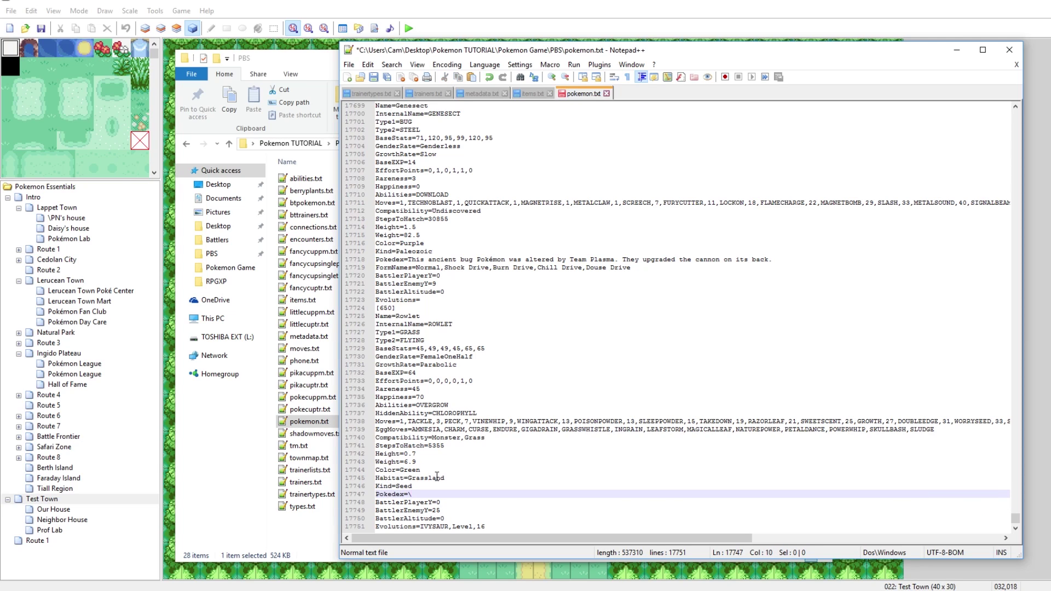
key("BackSpace")
key("BackSpace")
type("Rowlet i")
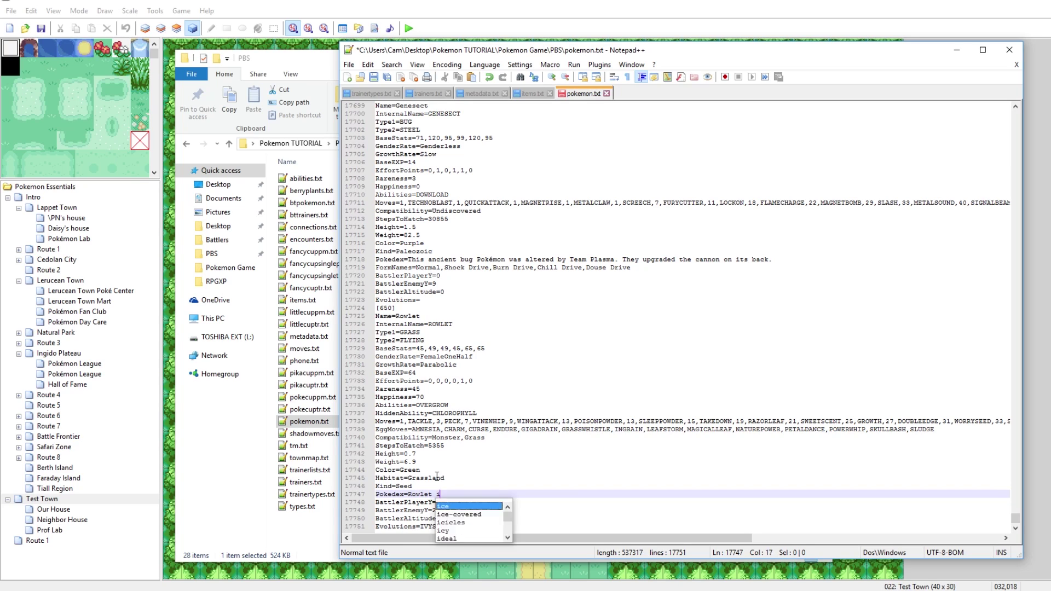
type("s a super cute baby owl, ")
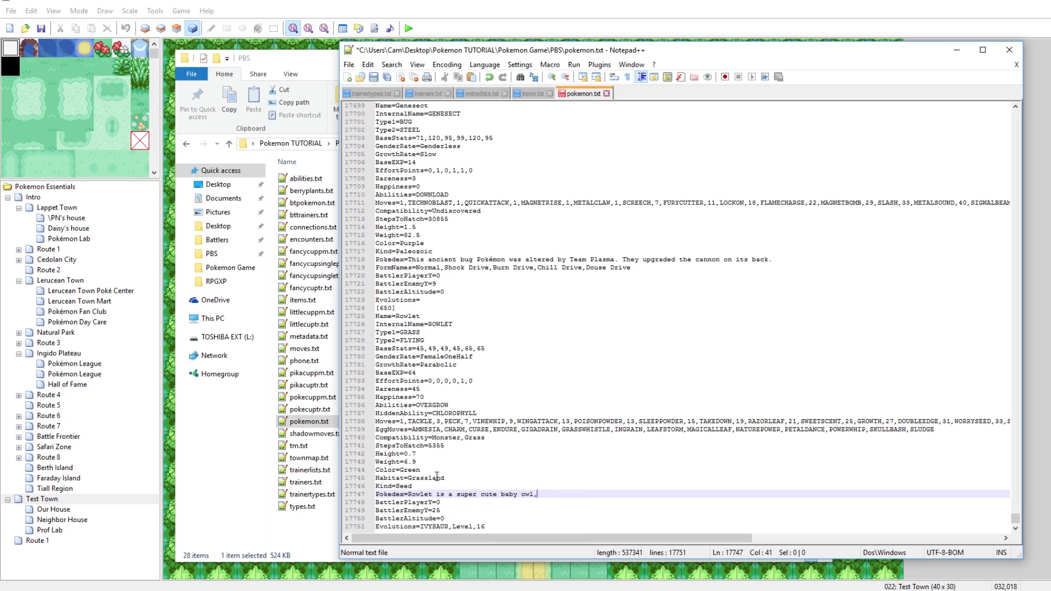
type(" from Pokemon Sun")
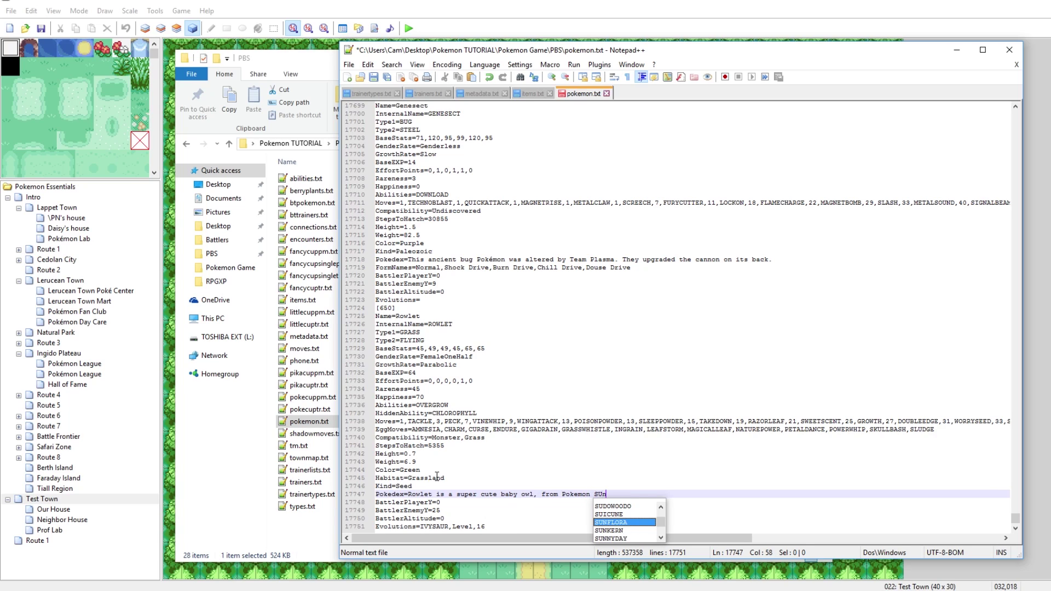
type("/Moon.")
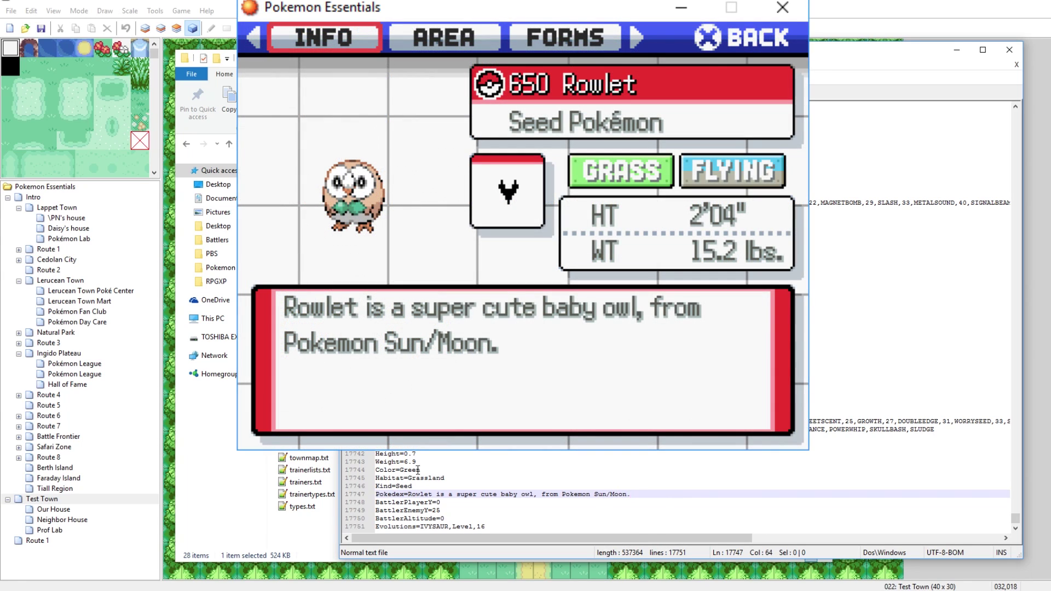
Check the BattlerPlayerY and BattlerEnemyY lines of Rowlet's entry
left_click(401, 501)
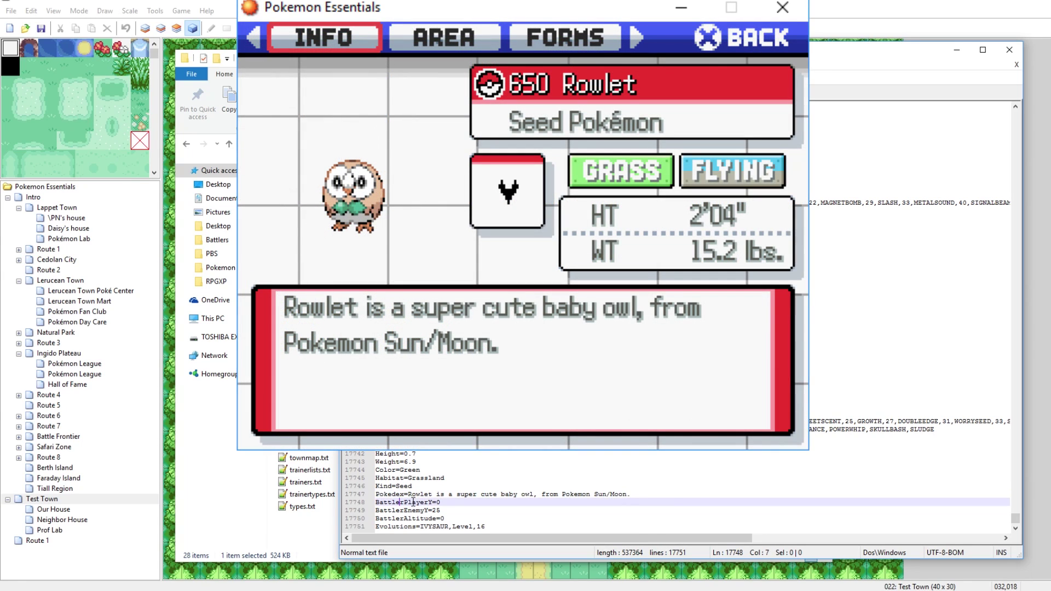
left_click(397, 510)
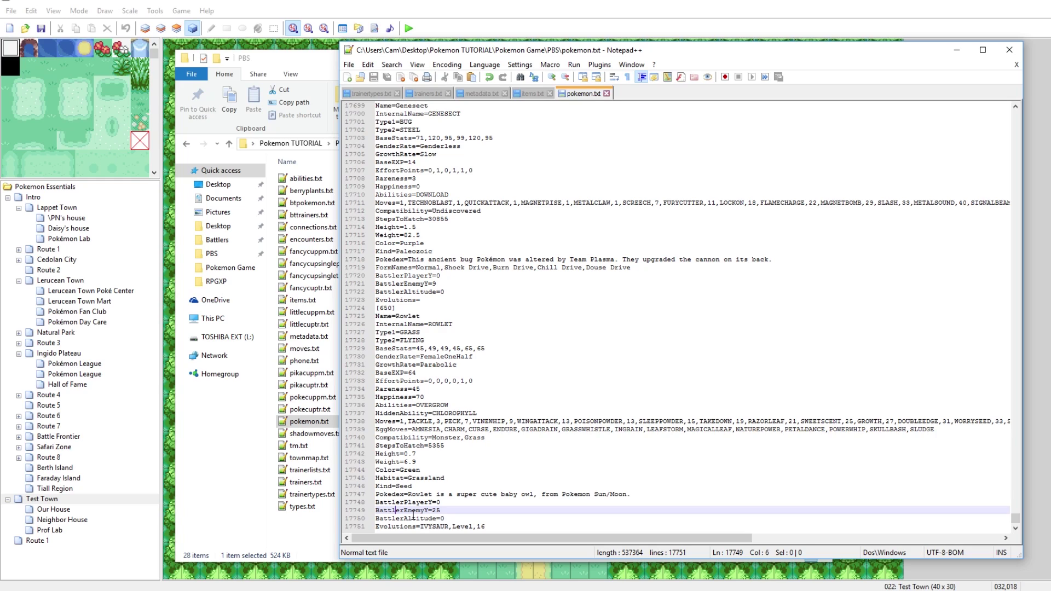
left_click(422, 510)
left_click(412, 519)
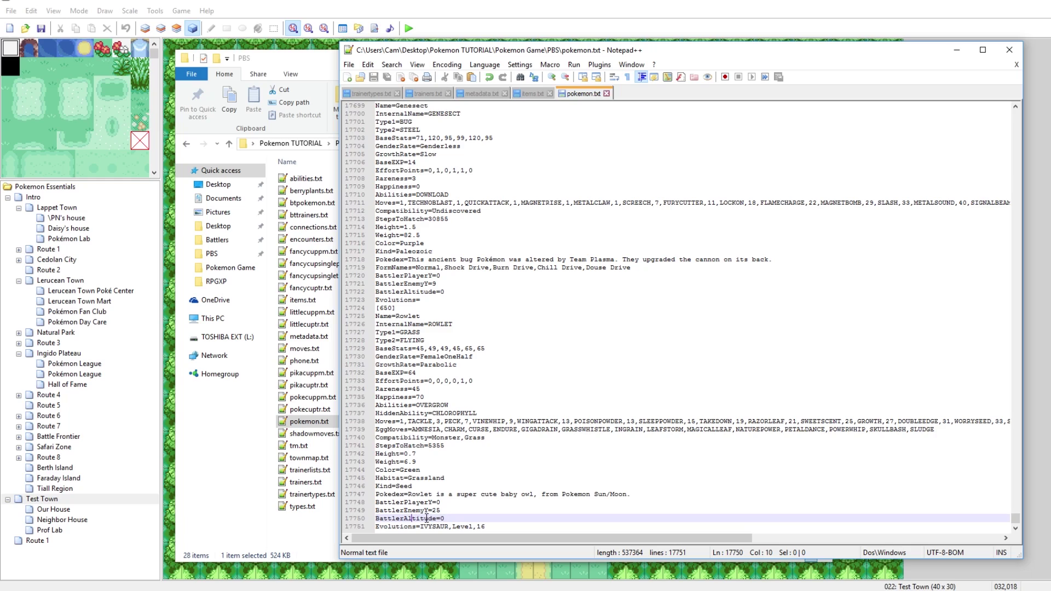
left_click(405, 526)
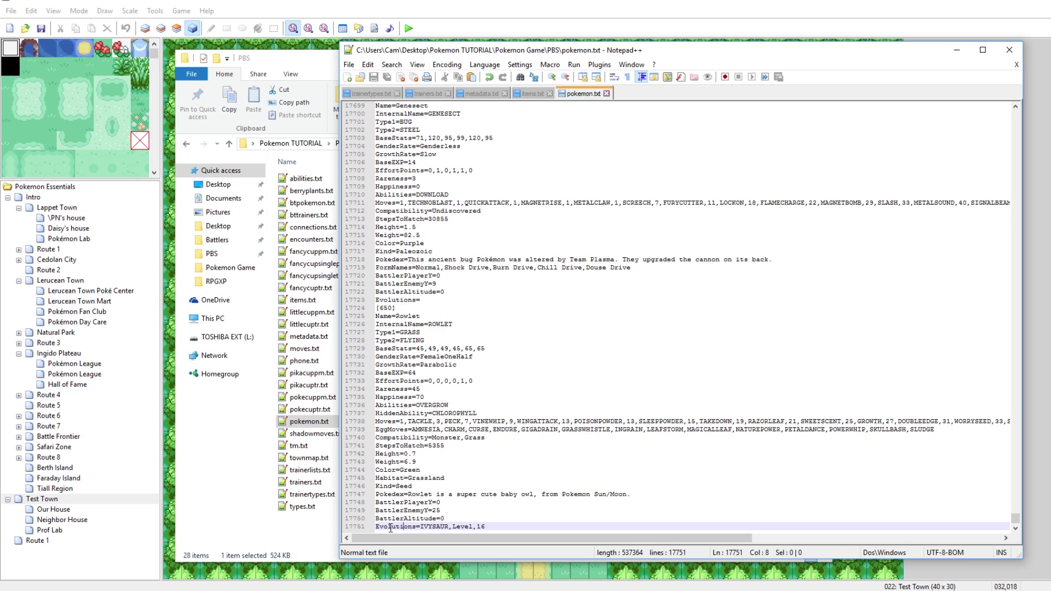
left_click_drag(420, 527, 438, 527)
left_click(428, 527)
Find Eevee's entry and look at its Water, Thunder and Fire Stone evolutions
scroll(984, 451, "up", 6)
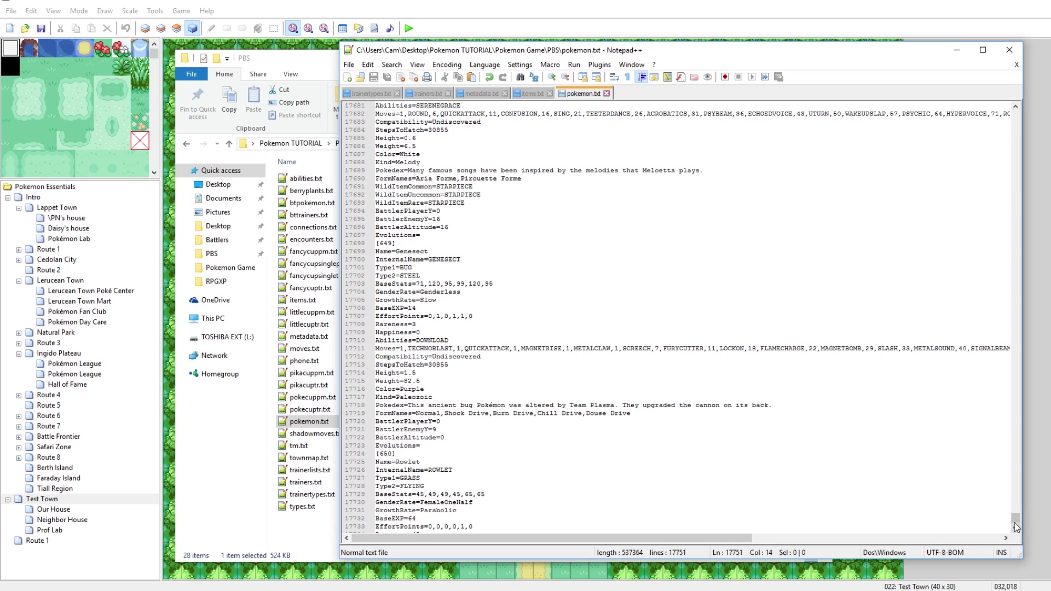
key("ctrl+f")
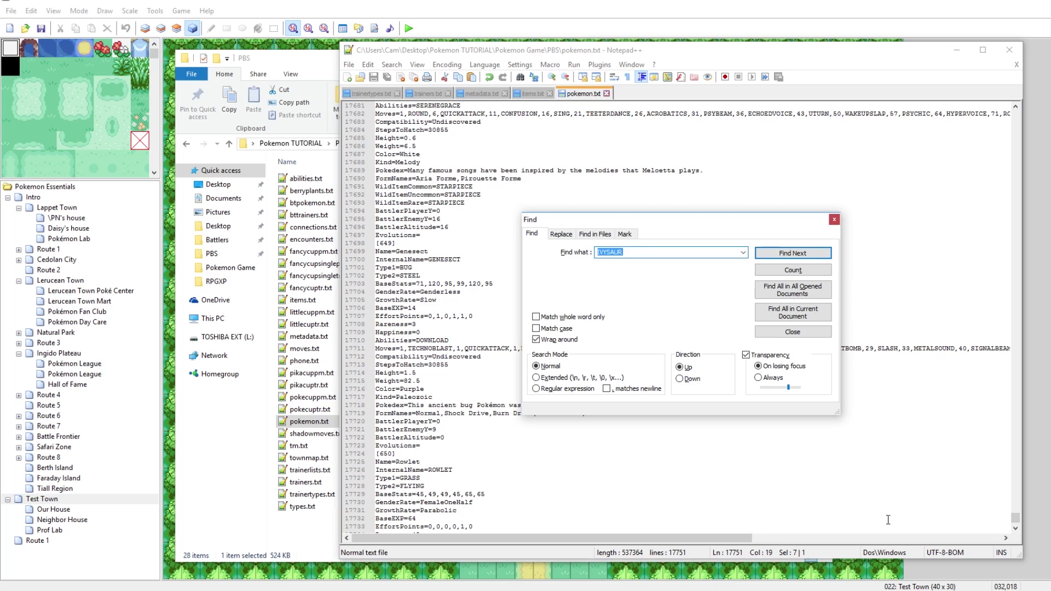
type("eevee")
key("Return")
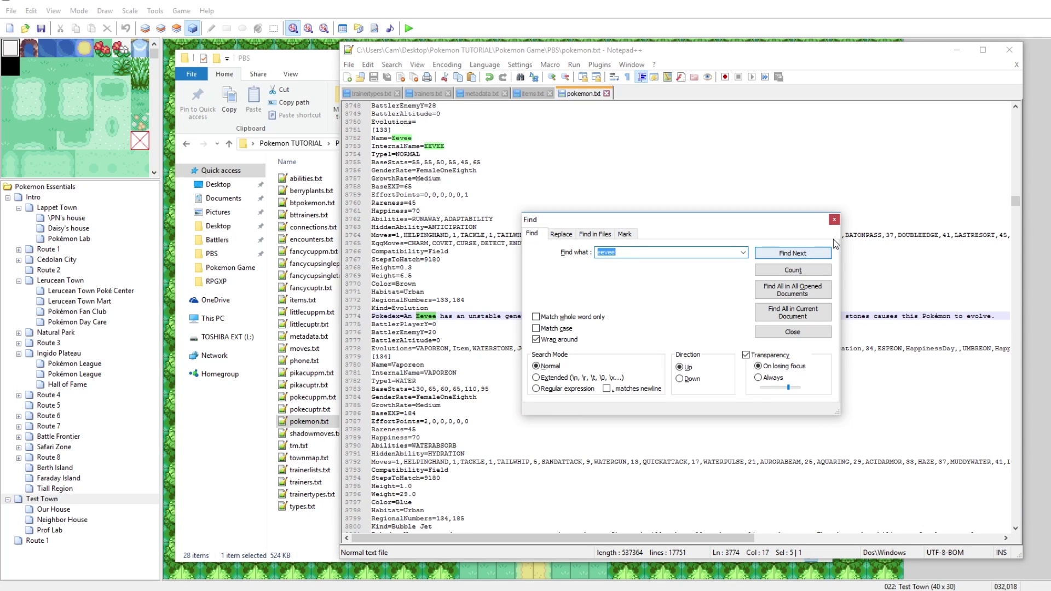
left_click(834, 220)
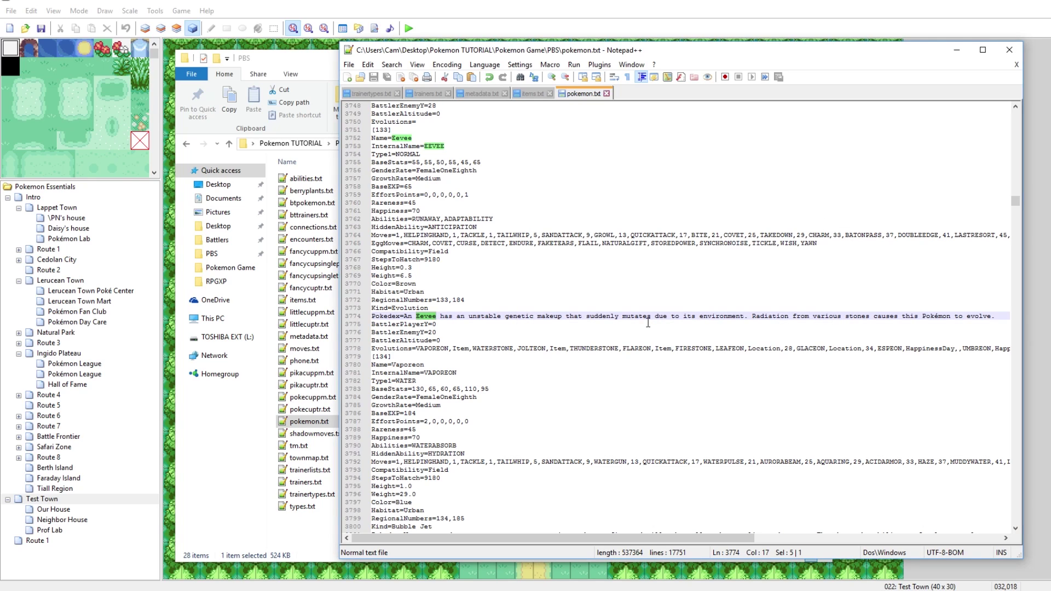
left_click(433, 349)
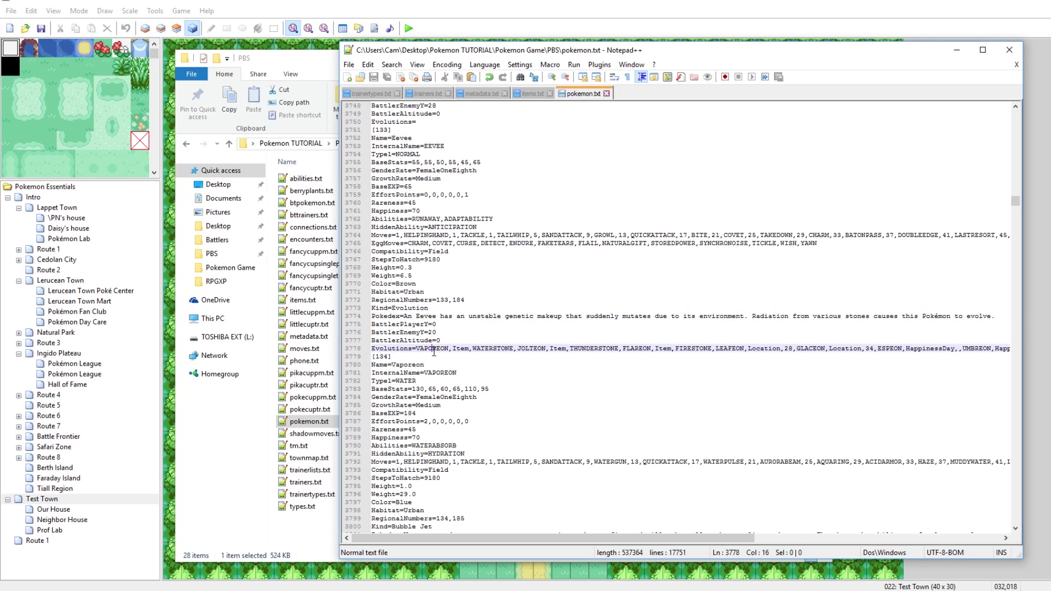
left_click(491, 346)
left_click(594, 349)
left_click(690, 349)
Examine Eevee's location evolutions (Glaceon 34, Leafeon 28) and the Espeon HappinessDay evolution
left_click(814, 348)
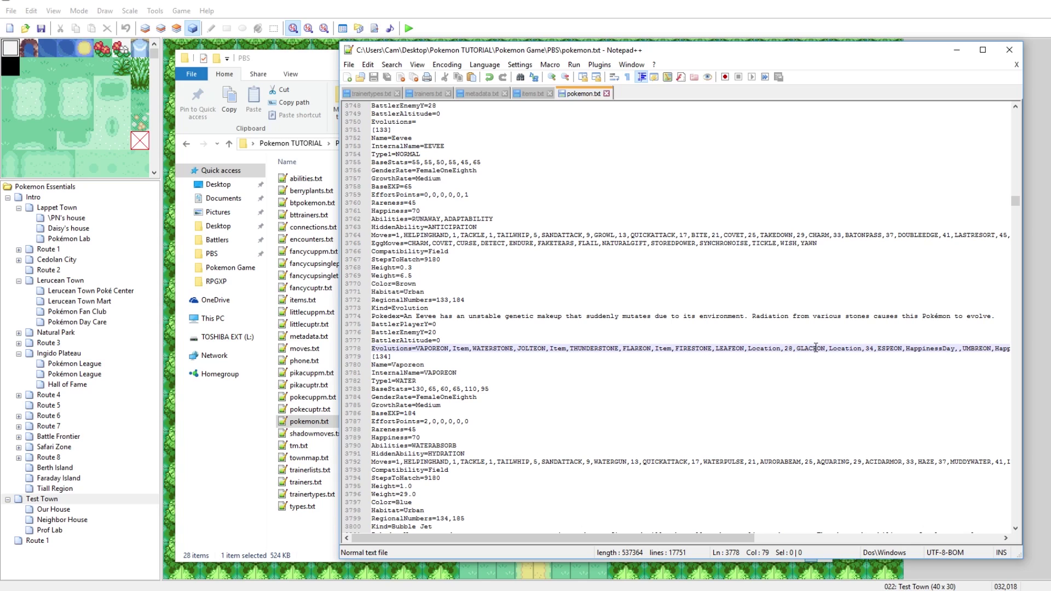
left_click(873, 348)
left_click(789, 349)
left_click_drag(731, 537, 799, 536)
left_click(813, 349)
left_click(783, 349)
left_click(850, 350)
left_click(852, 351)
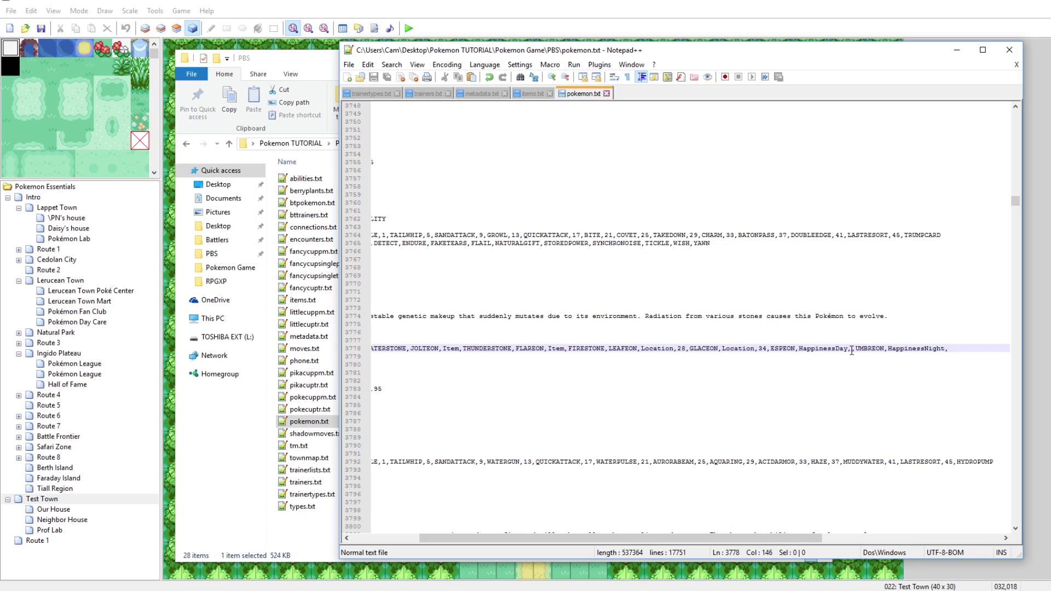
left_click(963, 350)
left_click_drag(796, 540, 686, 552)
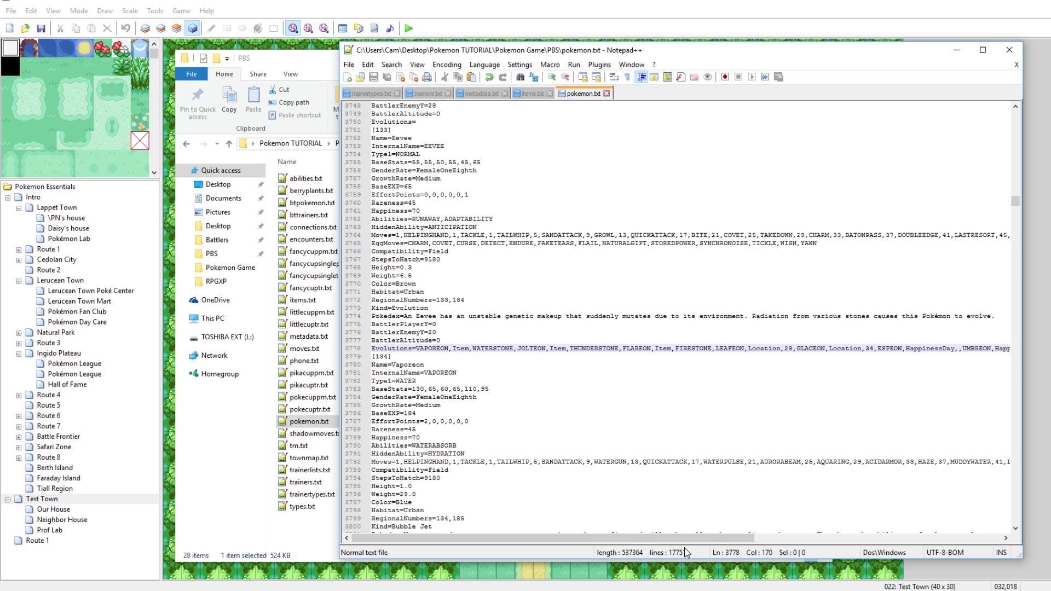
left_click_drag(1016, 209, 1016, 214)
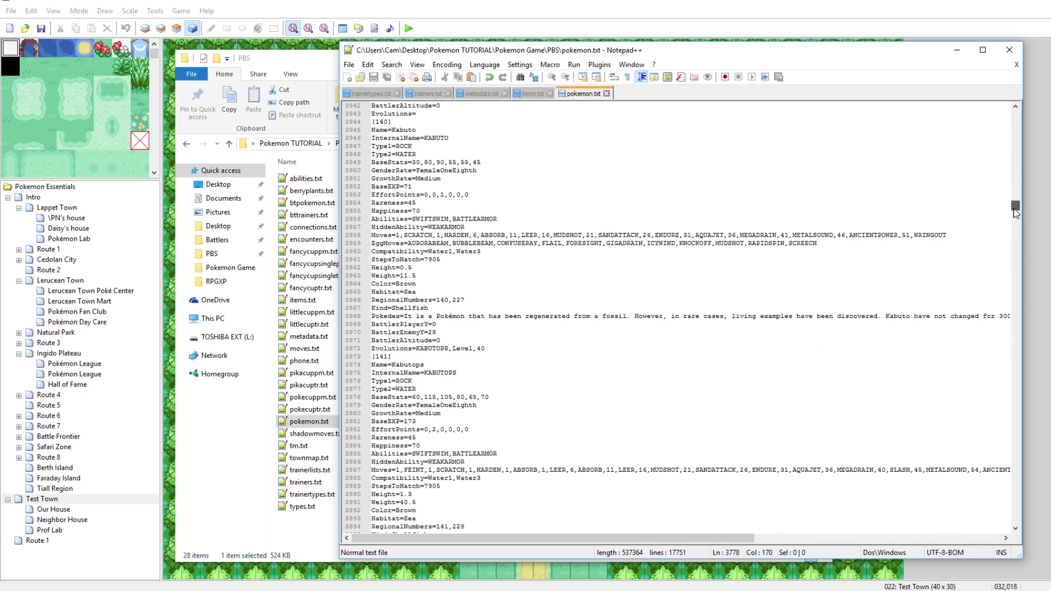
Look up Machoke's Trade evolution, then scroll back to Rowlet's entry at the file end
key("ctrl+f")
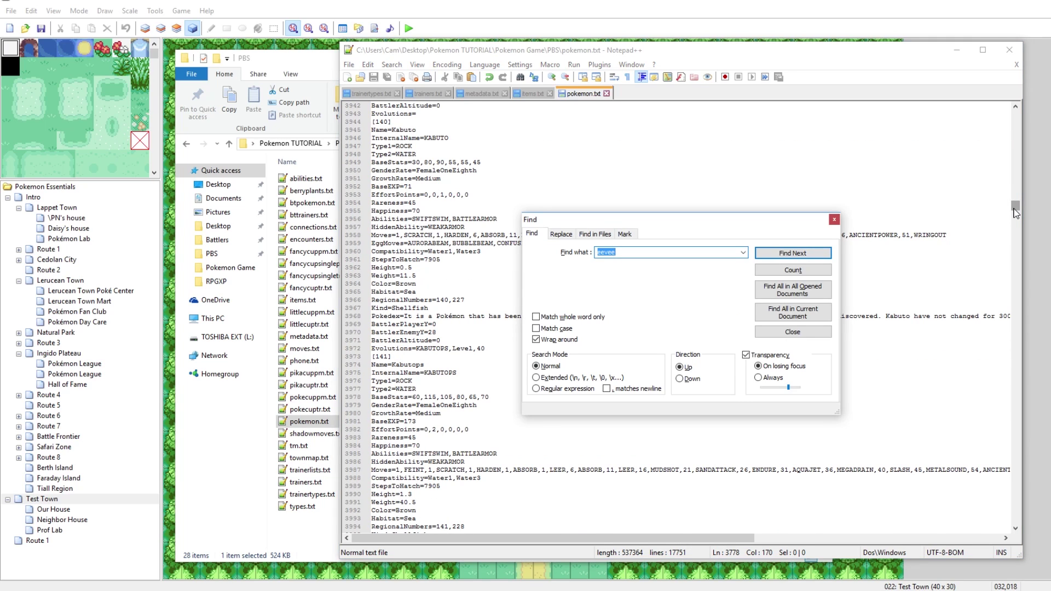
type("machoke")
key("Return")
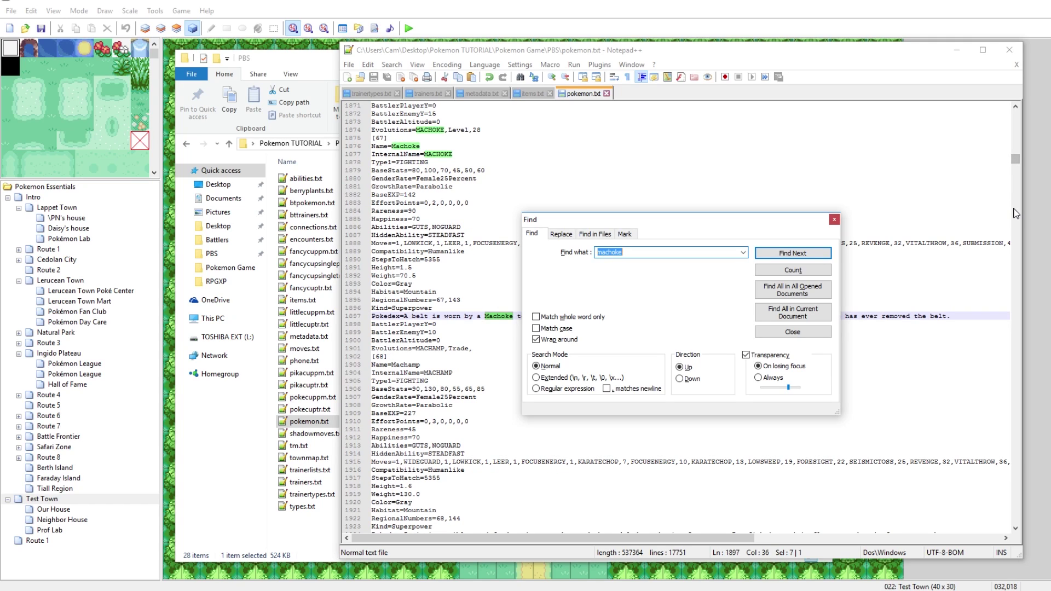
left_click(834, 219)
left_click(433, 348)
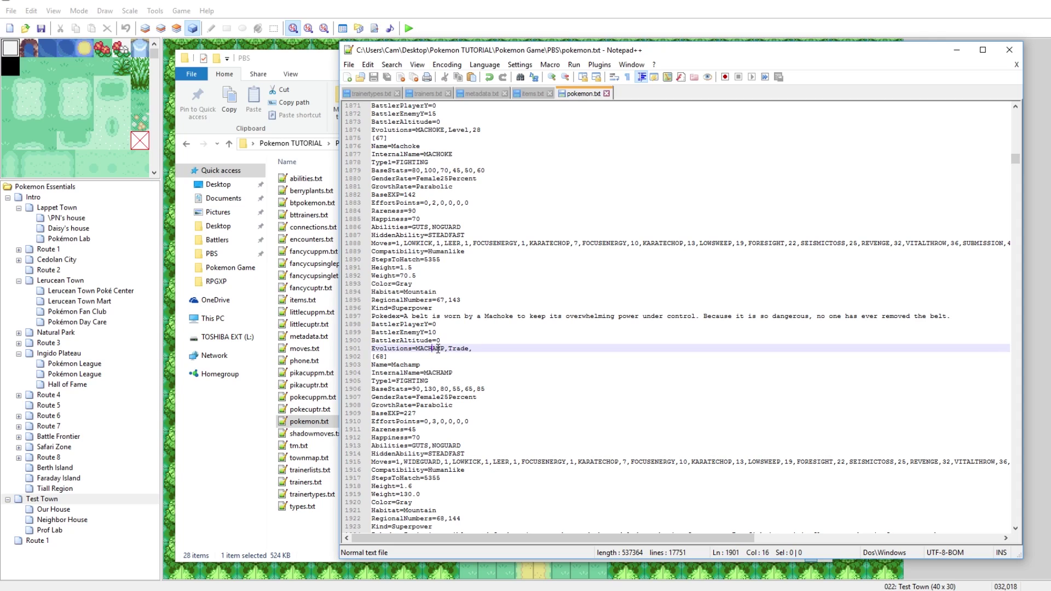
left_click(450, 348)
left_click(477, 348)
left_click_drag(1014, 156, 1015, 519)
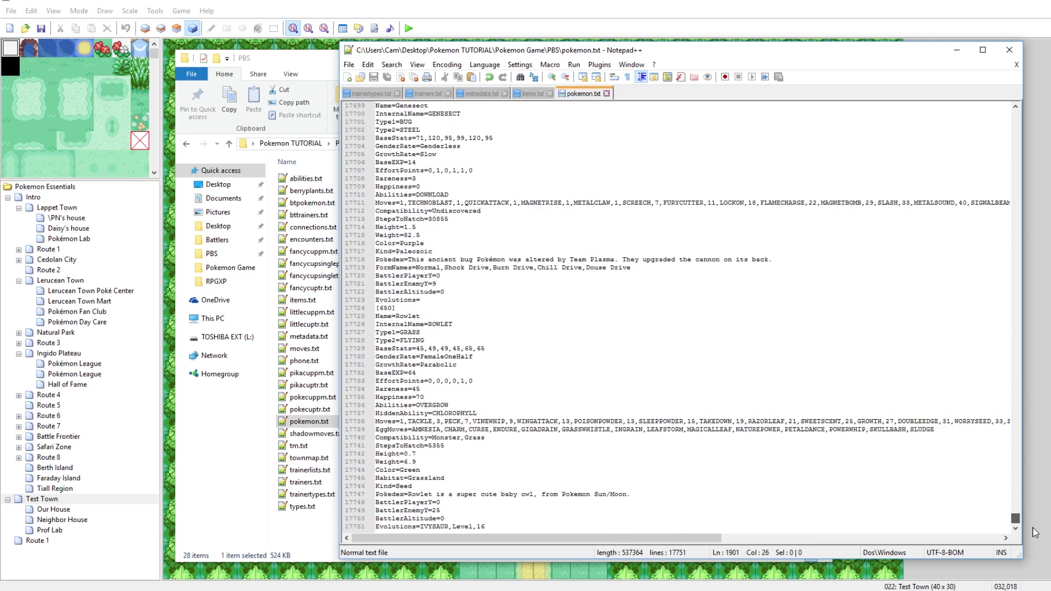
Check Rowlet's IVYSAUR,Level,16 evolution, then bring the PBS File Explorer window forward
double_click(435, 527)
left_click(478, 527)
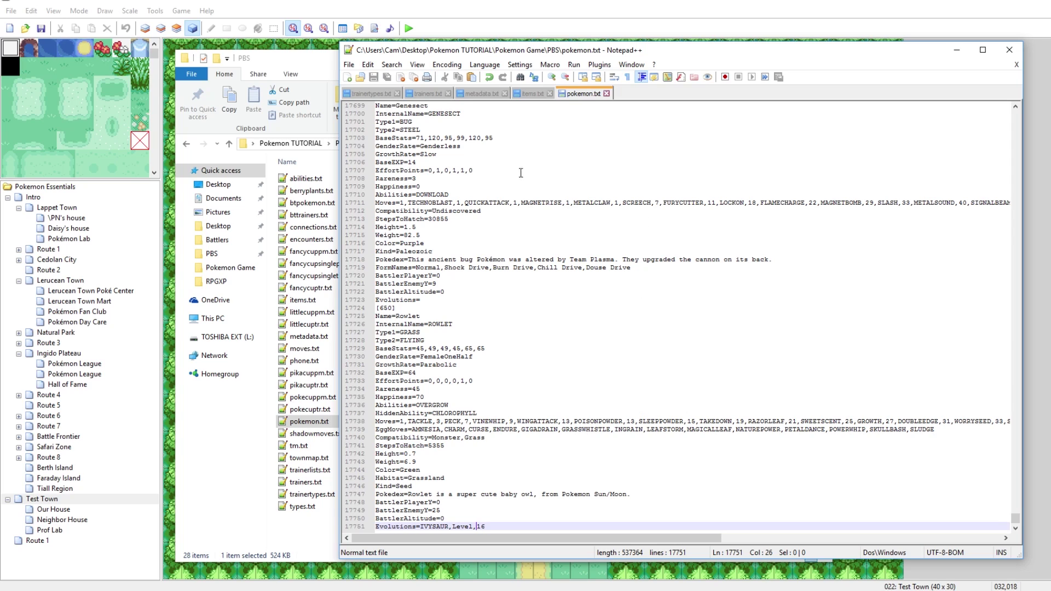
left_click(316, 67)
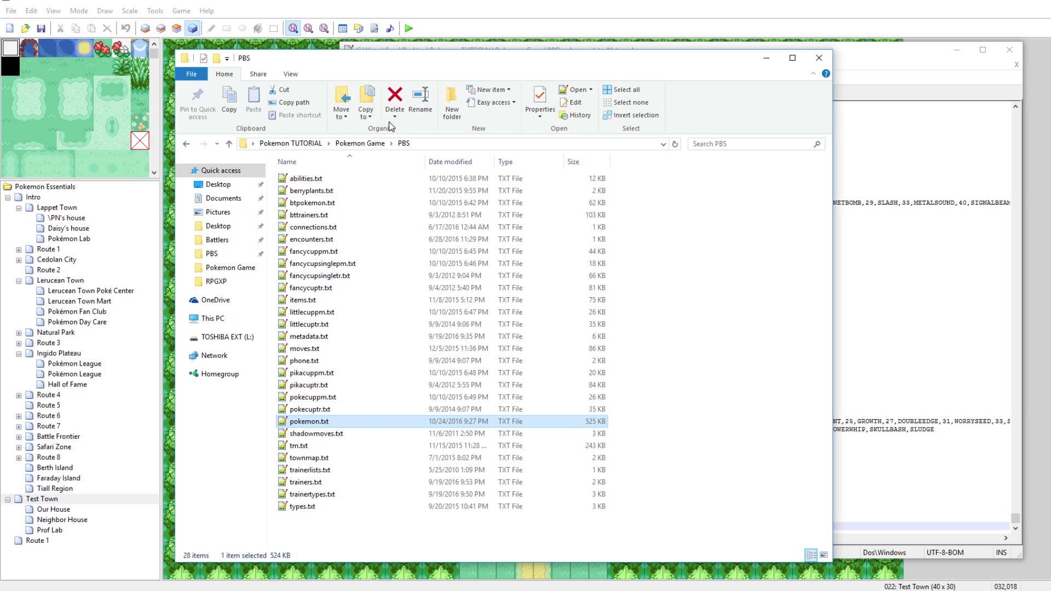
Go up to Pokemon Game, look inside Graphics\Battlers, then return to Graphics
left_click(361, 144)
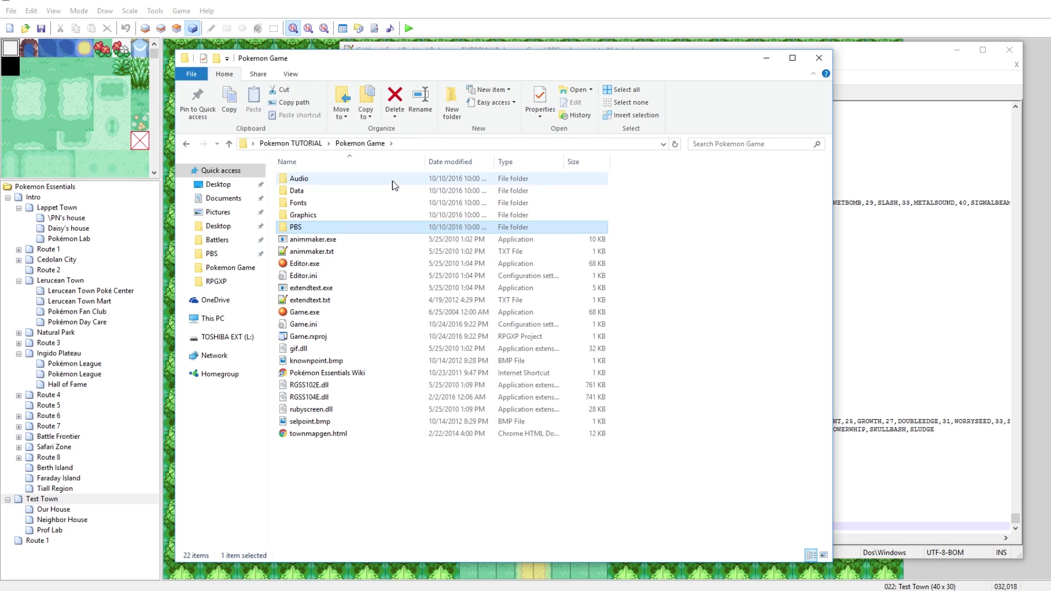
double_click(322, 215)
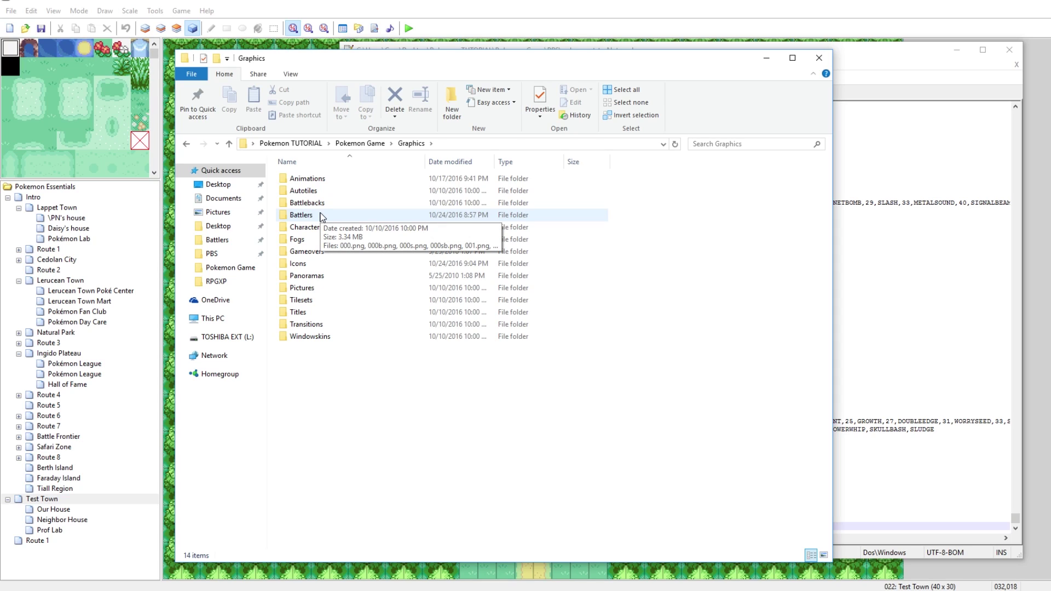
double_click(302, 215)
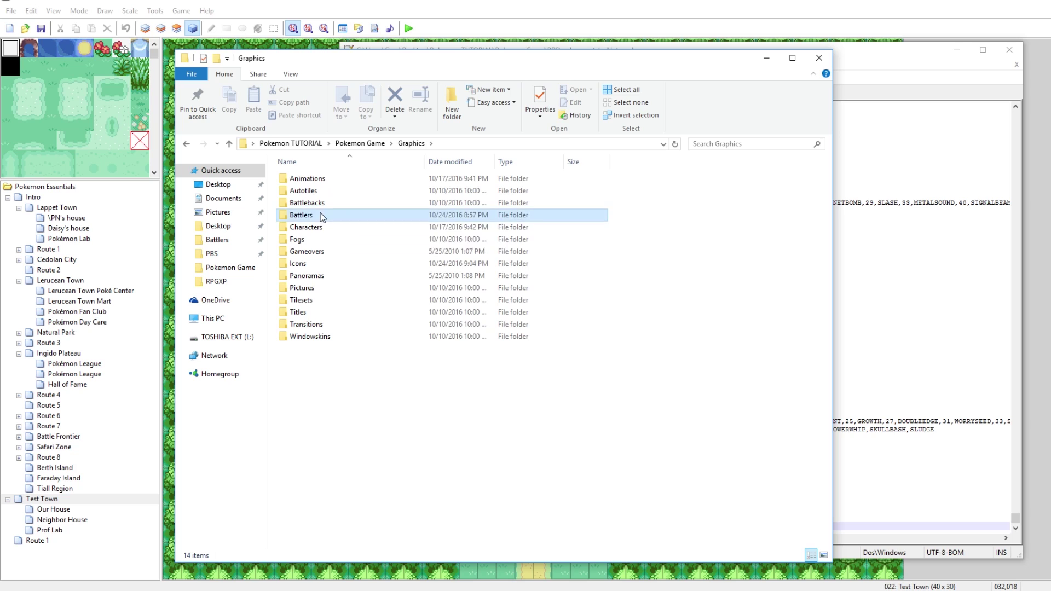
key("alt+Left")
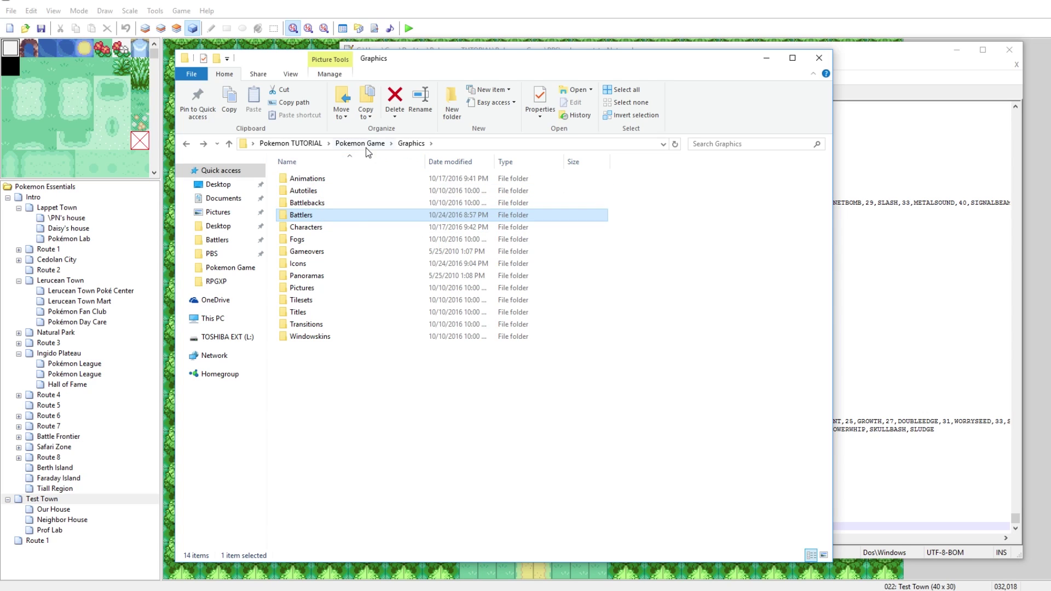
key("alt+Left")
double_click(313, 216)
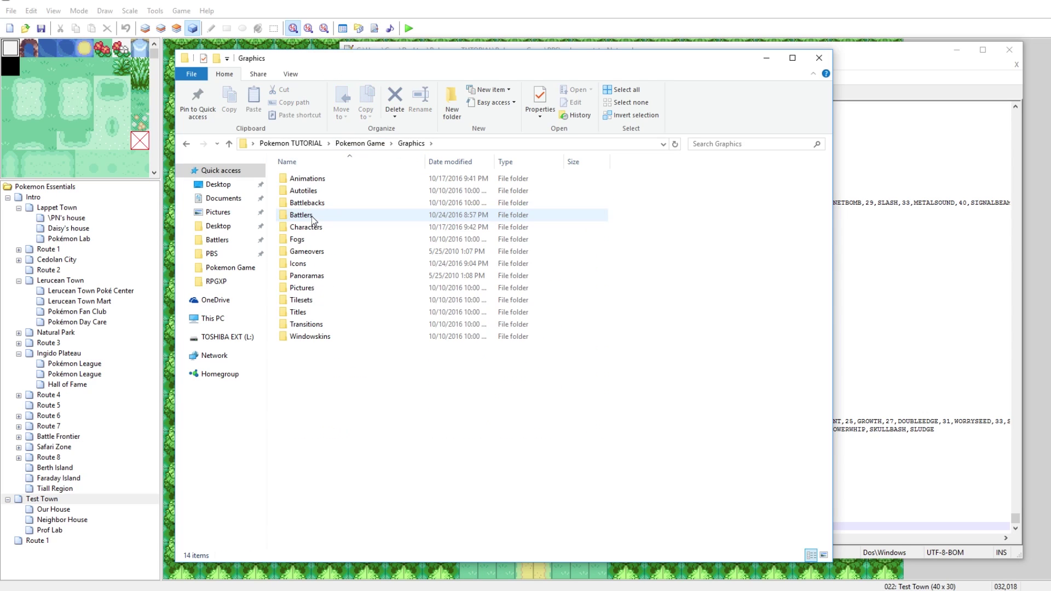
Open Battlers and compare the 001 front, back, shiny and shiny-back sprites
double_click(313, 217)
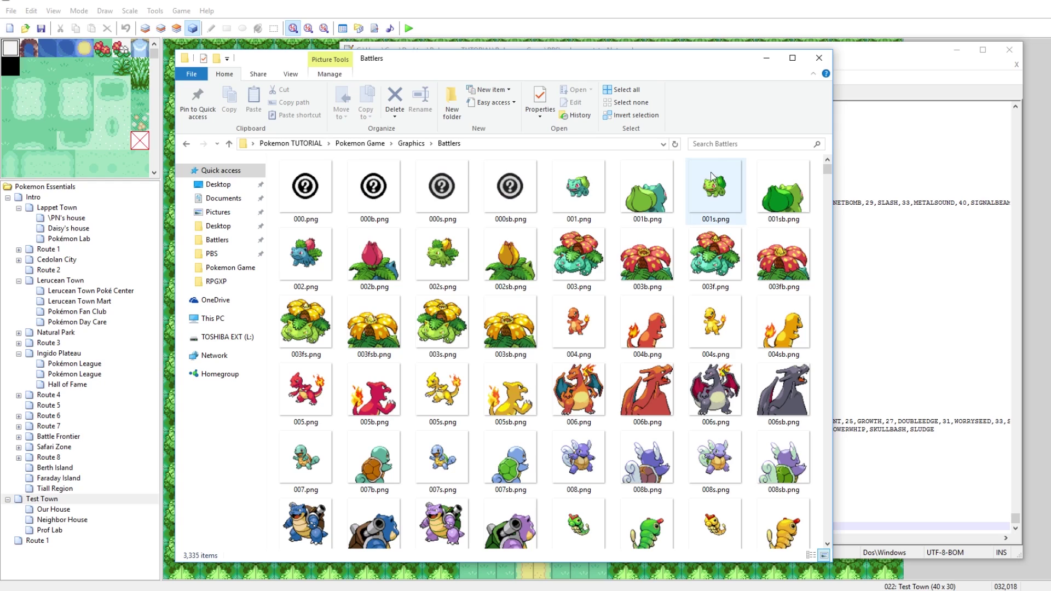
left_click(580, 198)
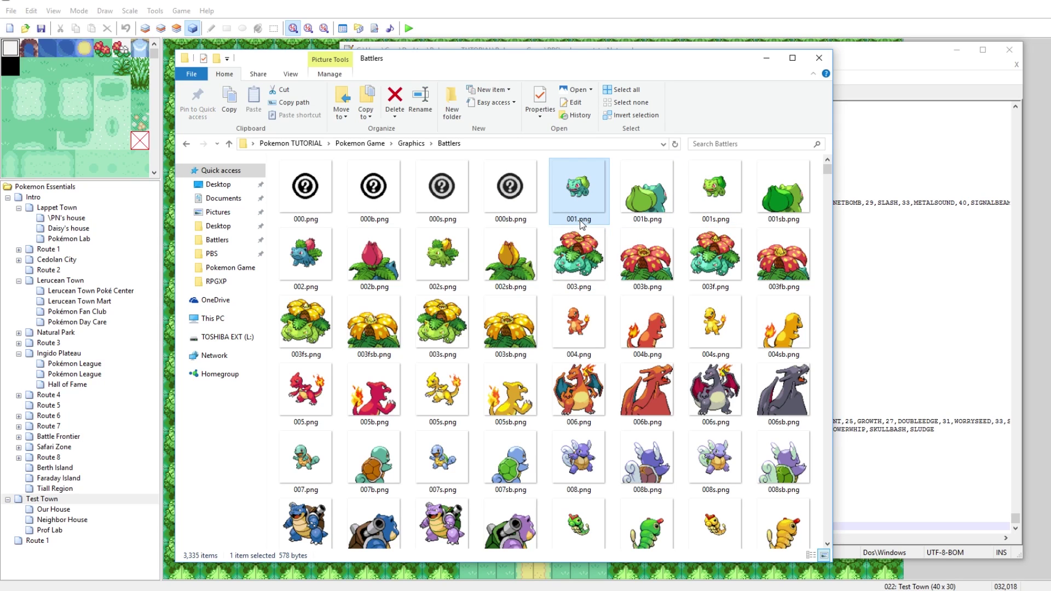
left_click(652, 195)
left_click(578, 192)
left_click(635, 188)
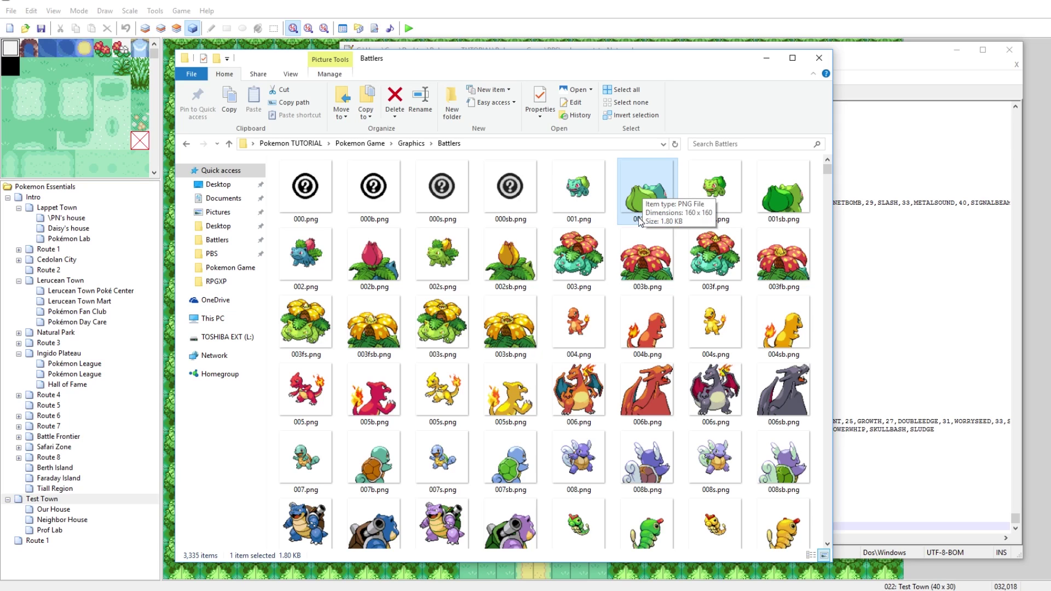
left_click(588, 189)
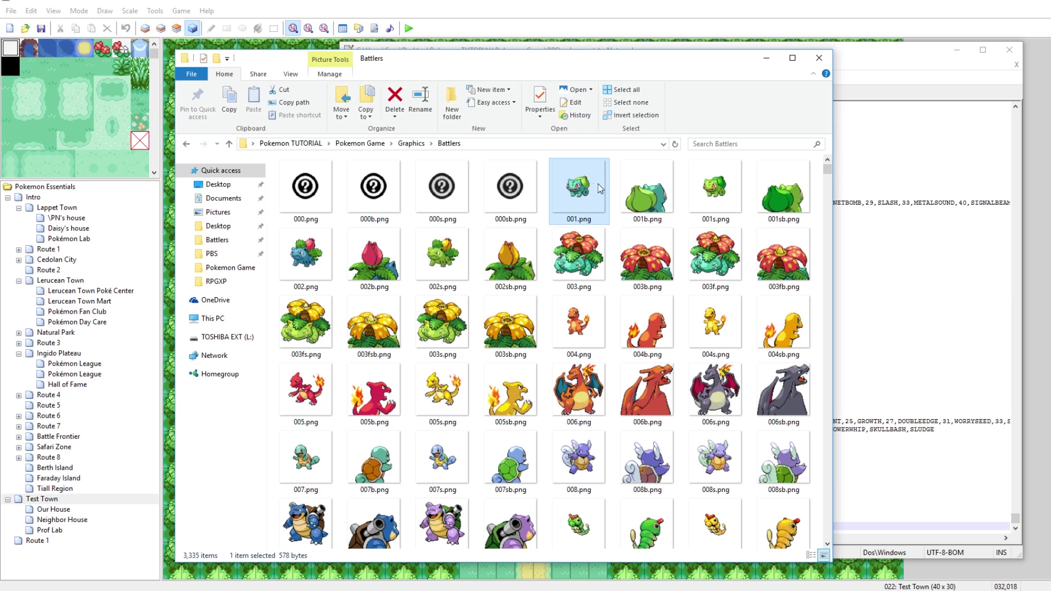
left_click(706, 190)
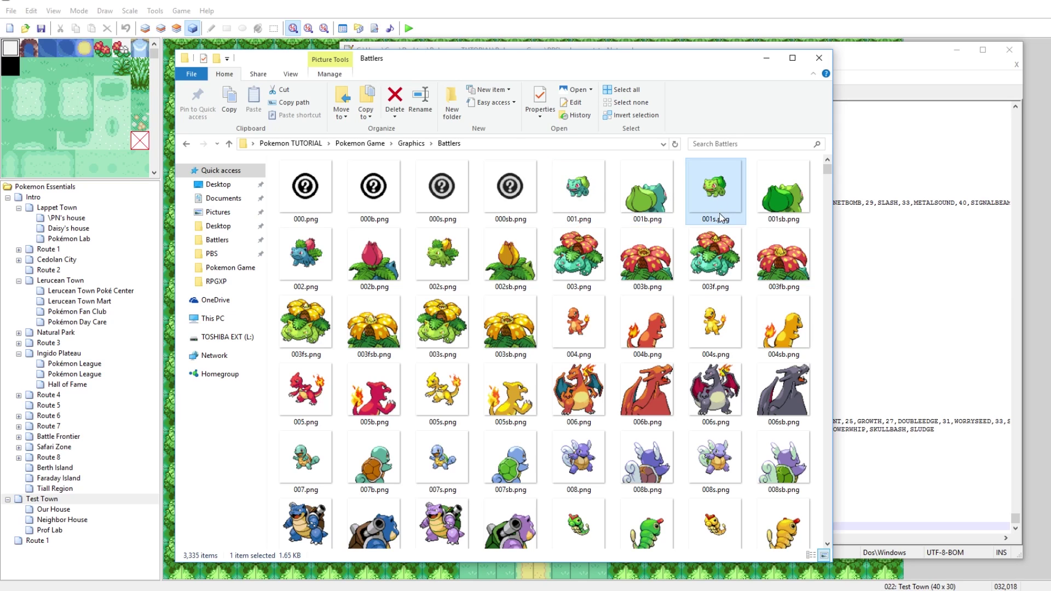
left_click(786, 226)
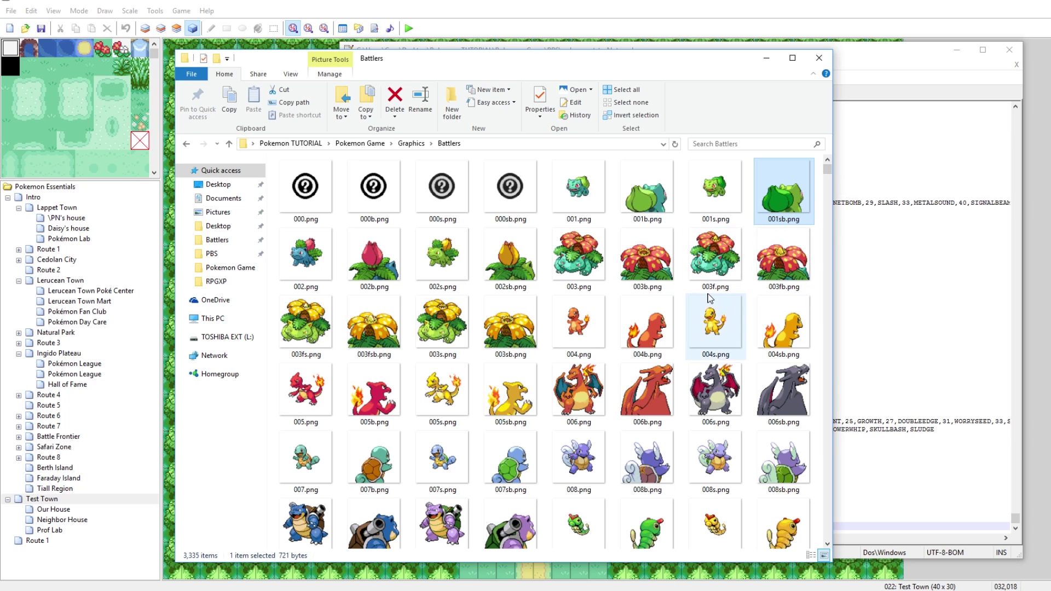
Check the 027 sprites, then preview Rowlet's 650.png and close it
scroll(707, 295, "down", 5)
scroll(709, 298, "down", 4)
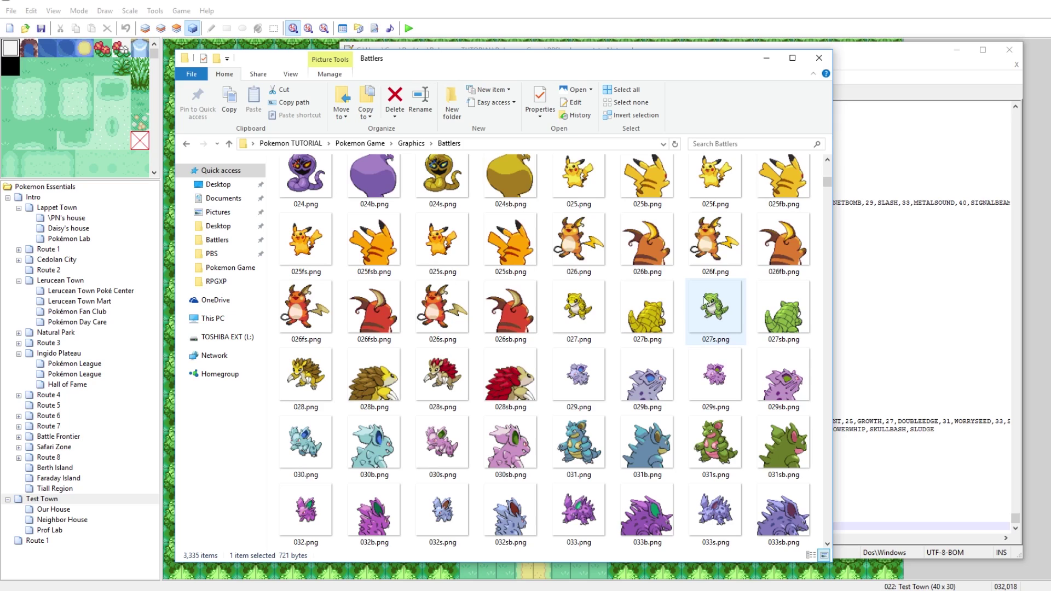
left_click(587, 310)
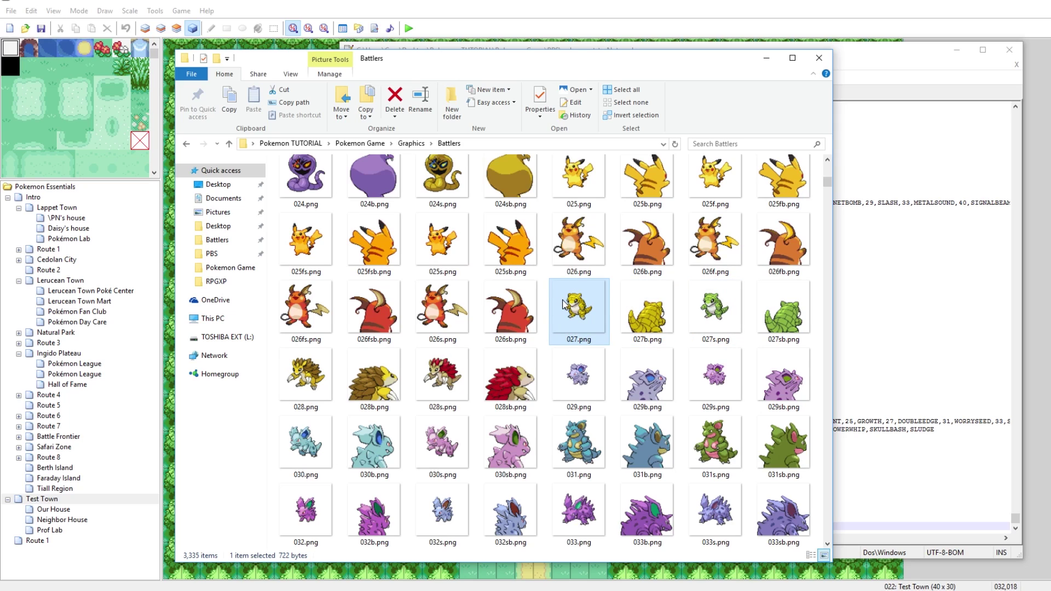
left_click(645, 308)
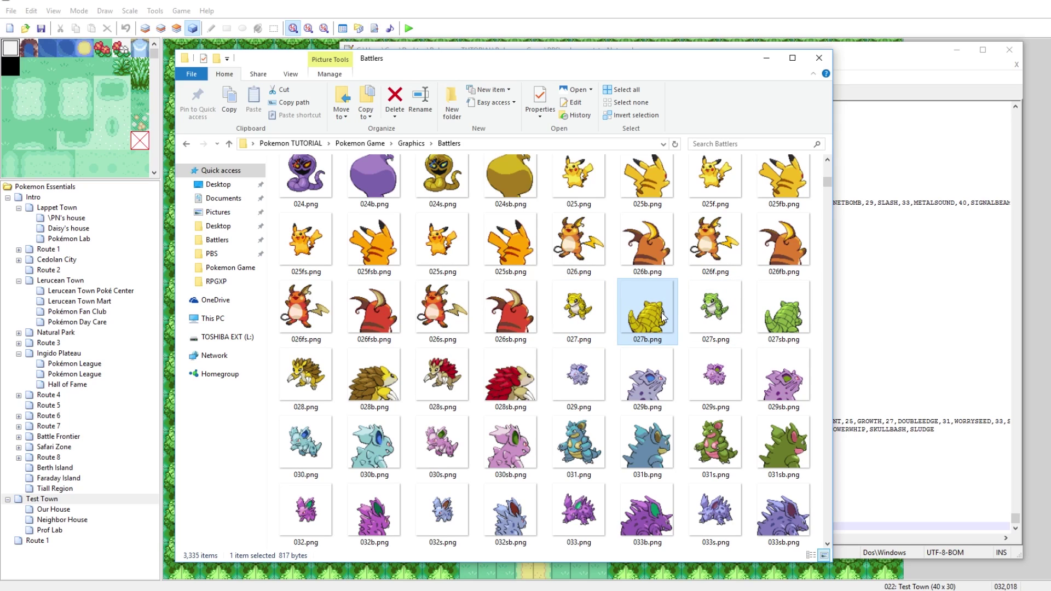
left_click_drag(827, 182, 827, 533)
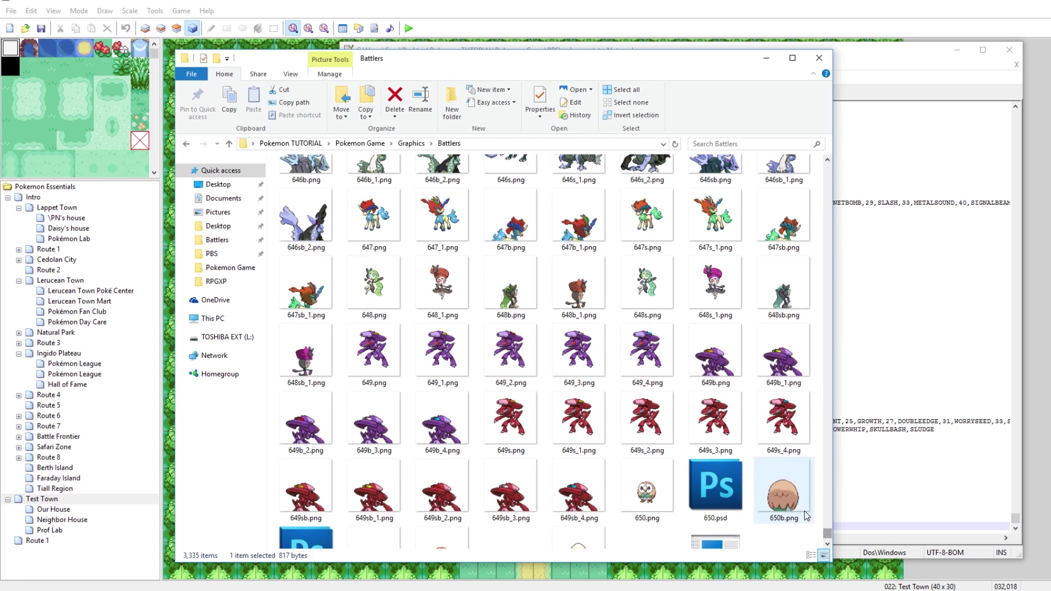
scroll(782, 493, "down", 1)
left_click(646, 445)
double_click(646, 445)
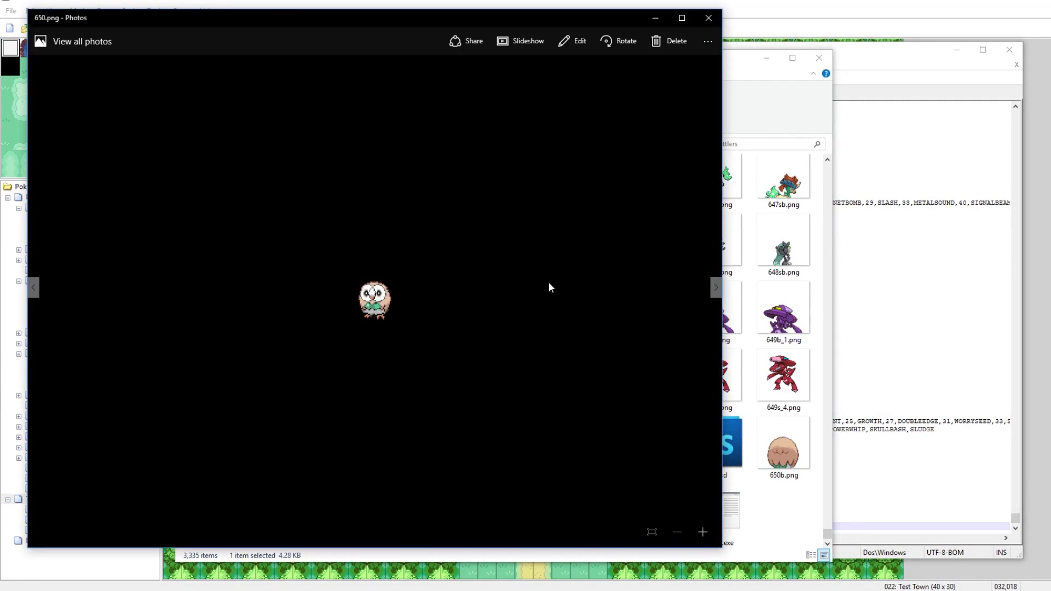
left_click(707, 18)
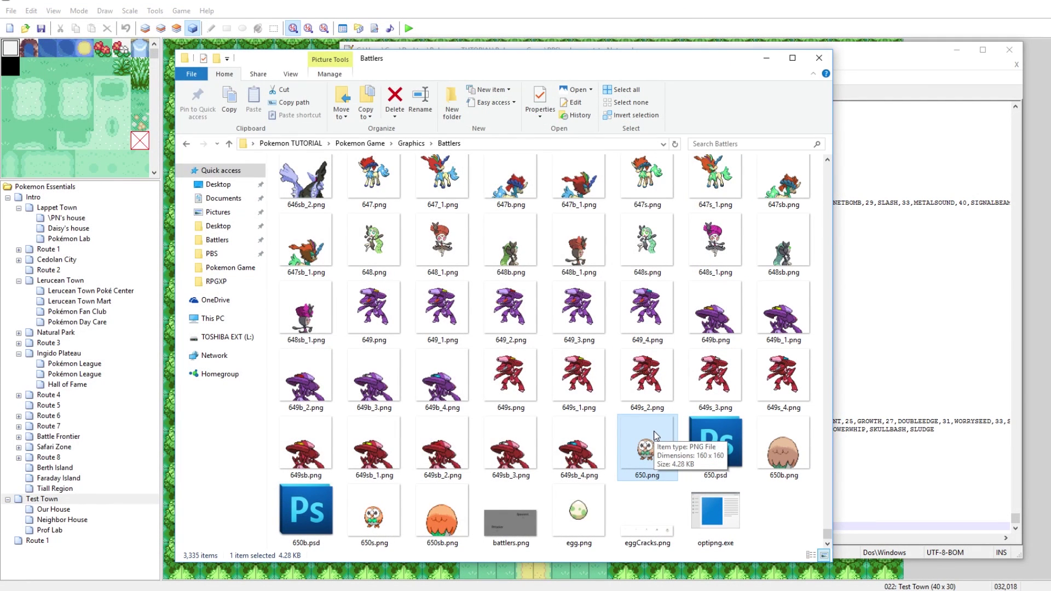
Check number 650 in pokemon.txt, then view Rowlet's 650b.png and 650s.png sprites
left_click(884, 70)
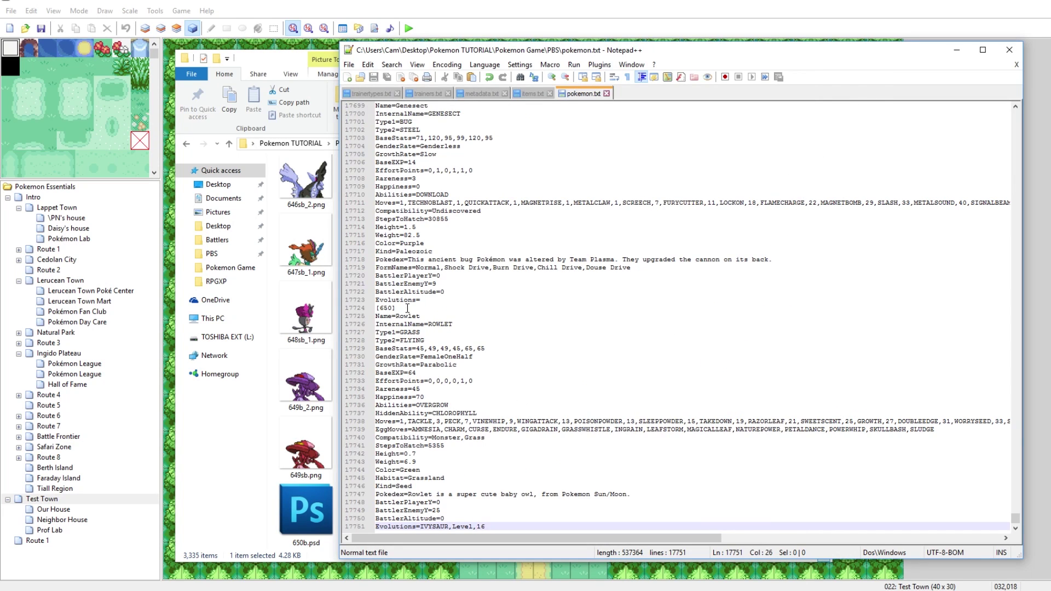
left_click_drag(407, 308, 380, 309)
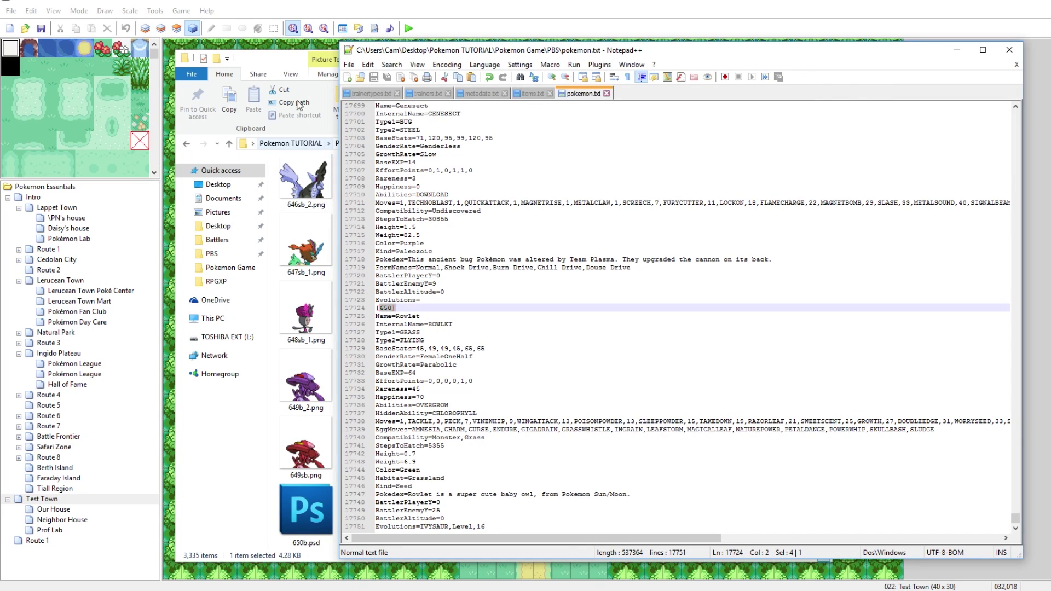
left_click(299, 63)
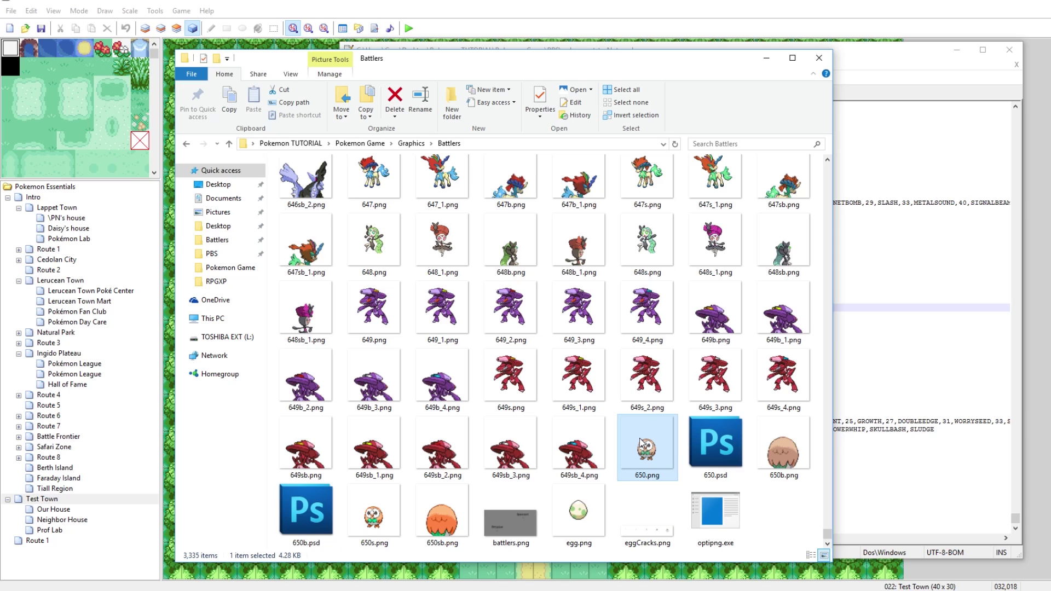
left_click(778, 452)
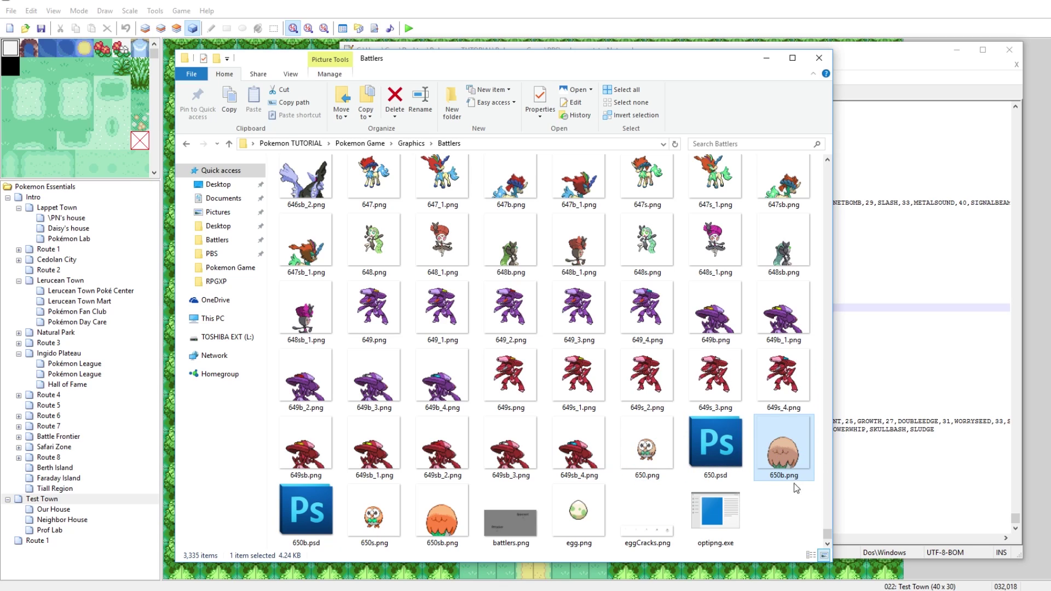
left_click(373, 515)
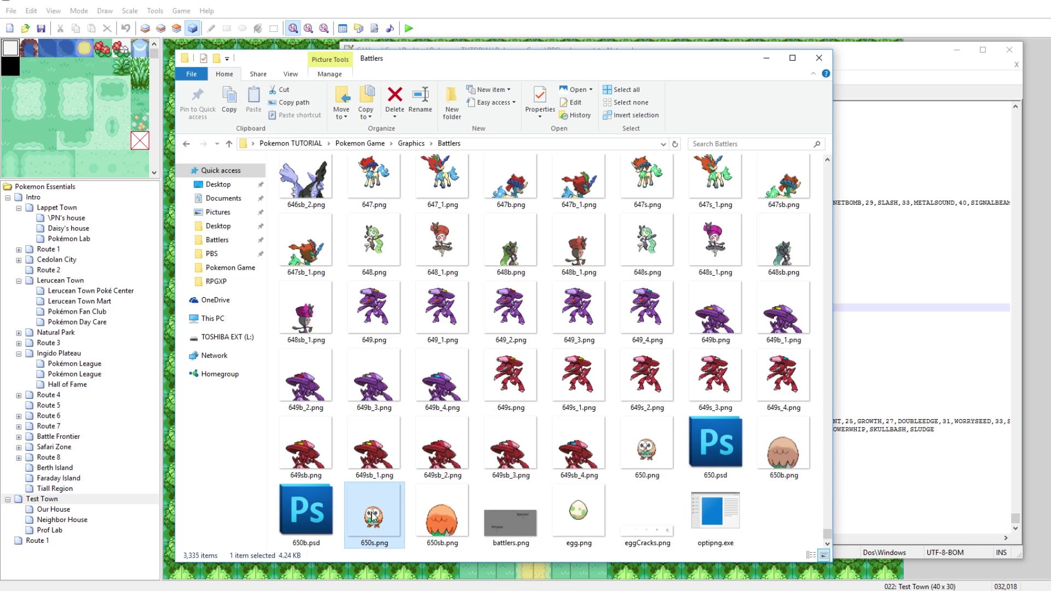
double_click(449, 524)
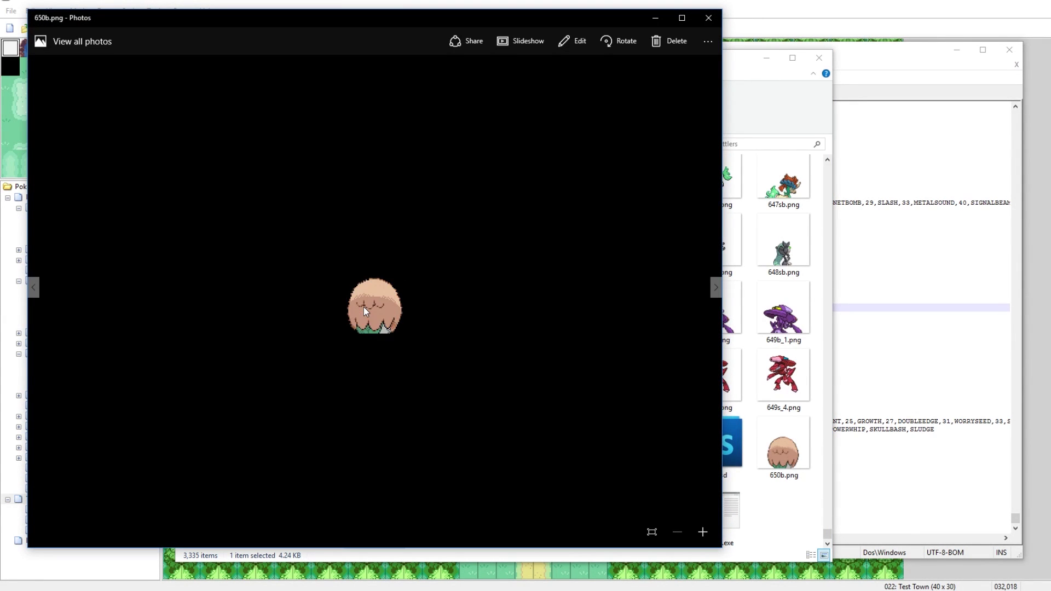
key("Left")
key("Right")
left_click(709, 21)
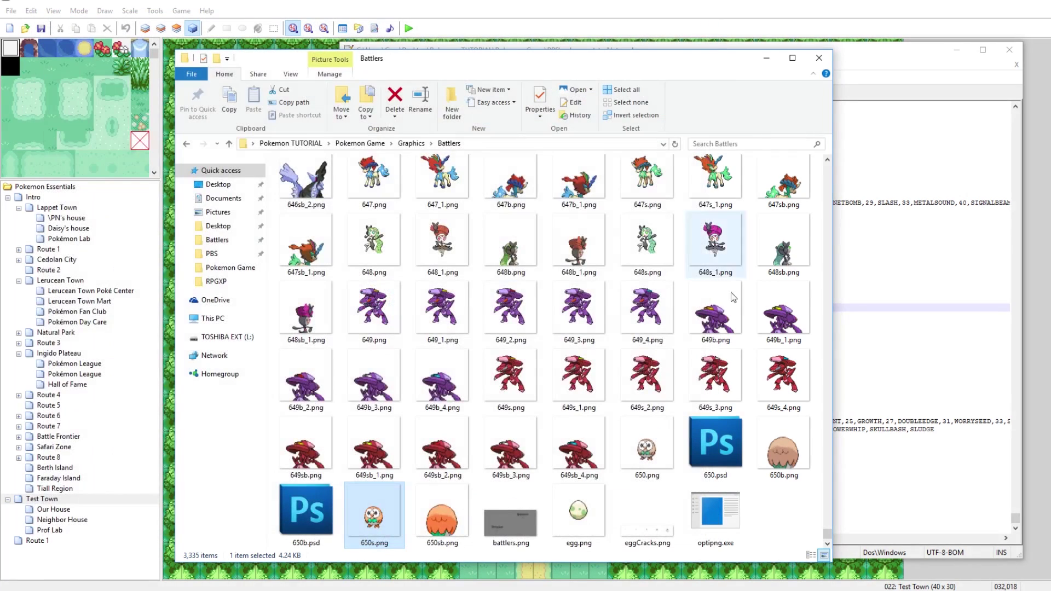
left_click(415, 144)
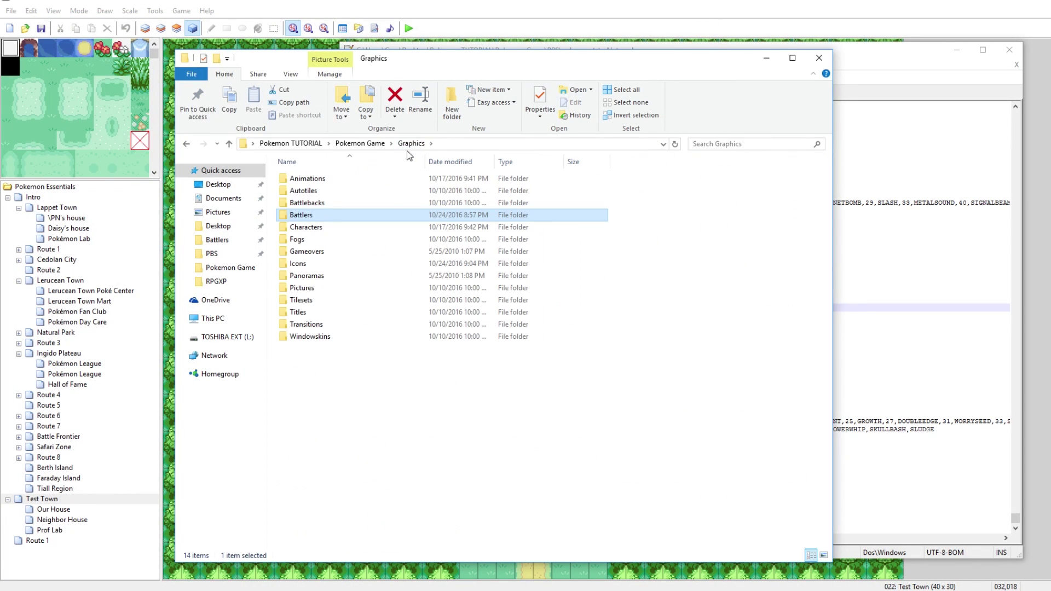
double_click(342, 219)
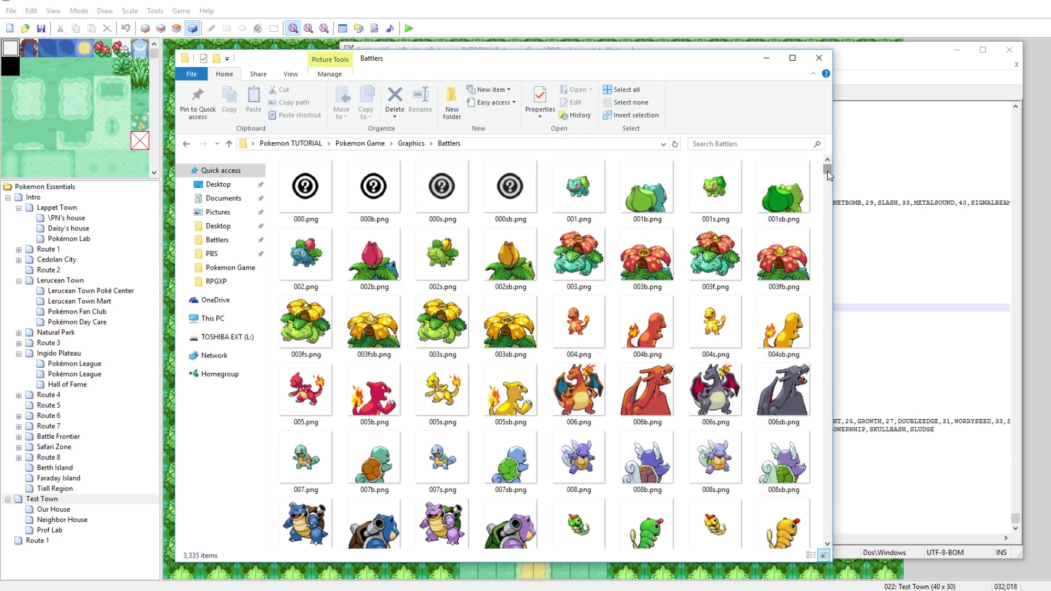
left_click_drag(826, 164, 833, 542)
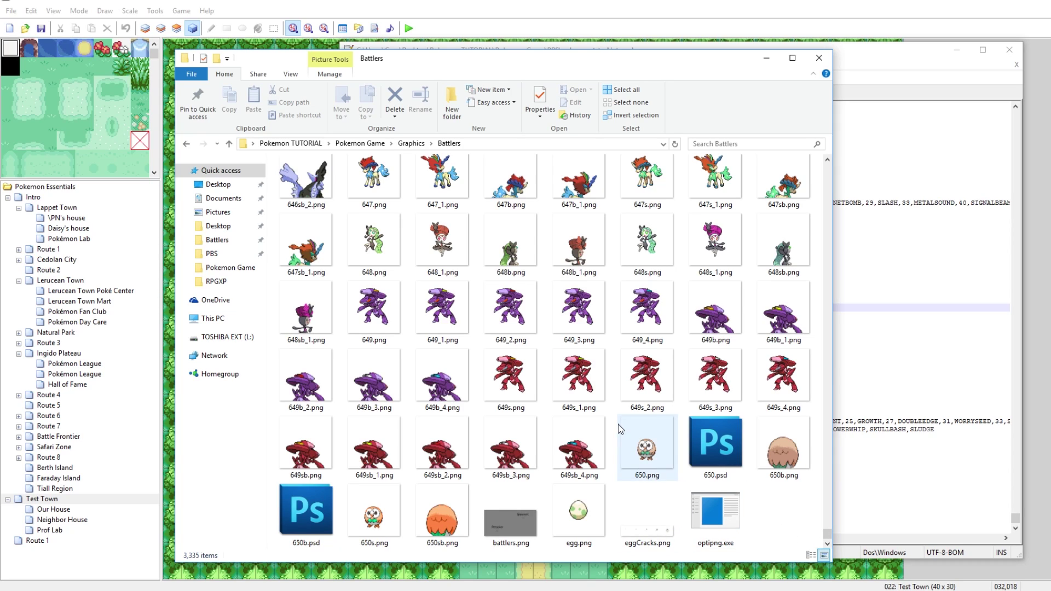
mouse_move(618, 425)
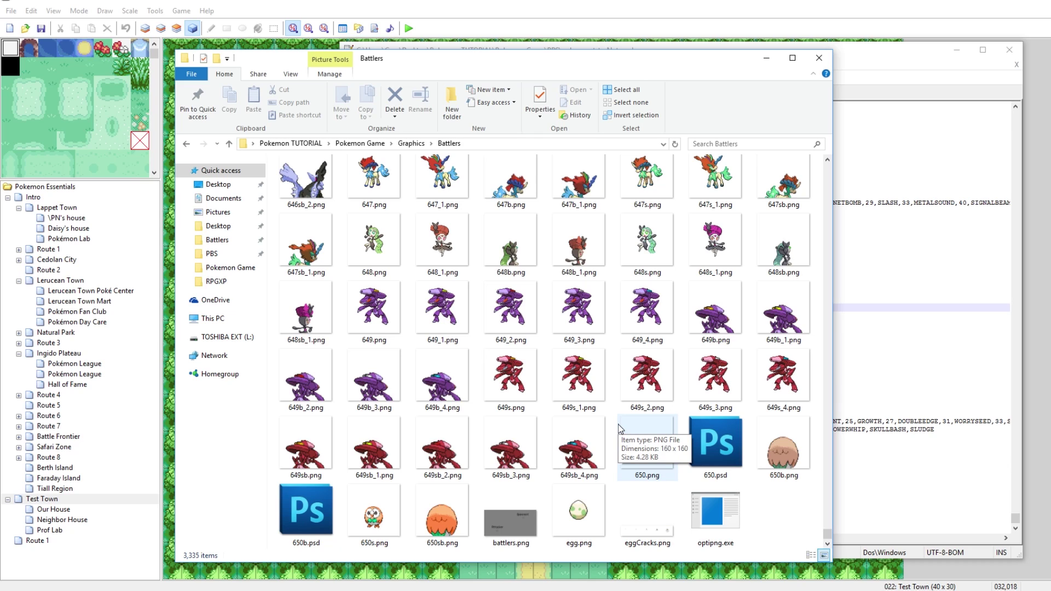
scroll(619, 425, "up", 3)
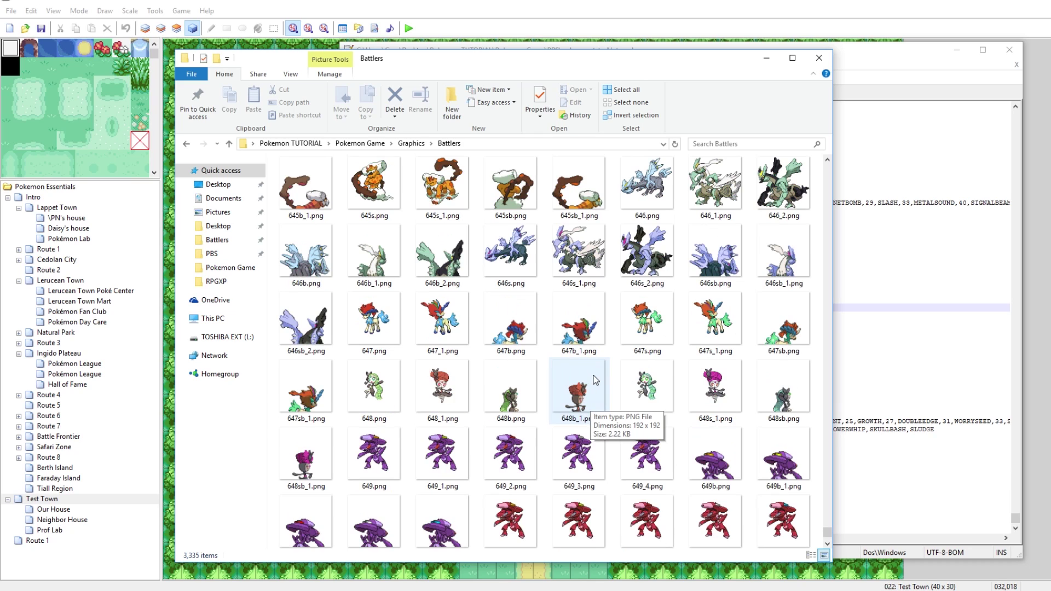
right_click(659, 191)
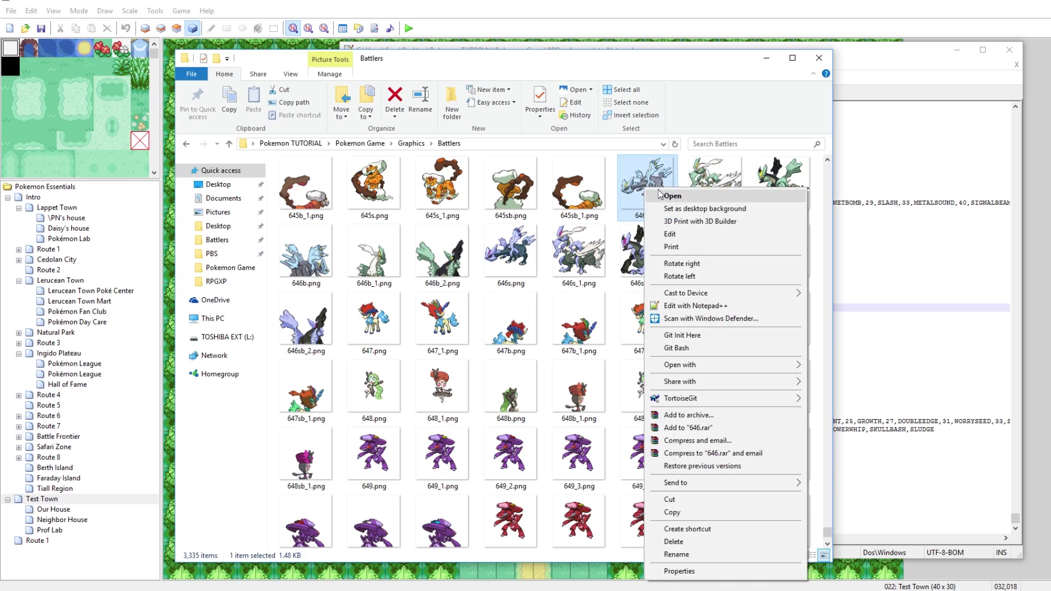
left_click(671, 234)
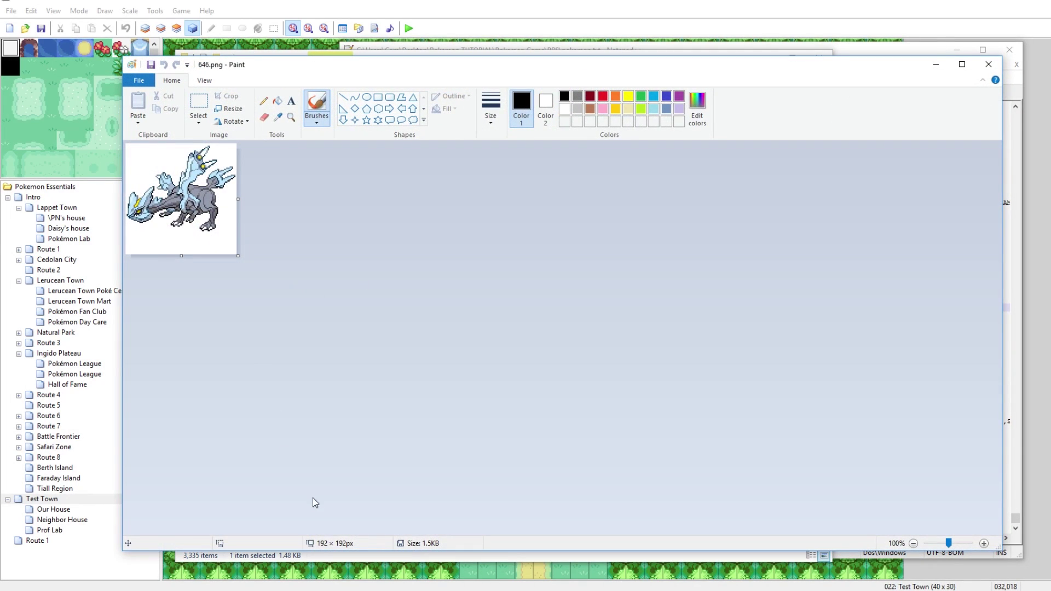
left_click(988, 65)
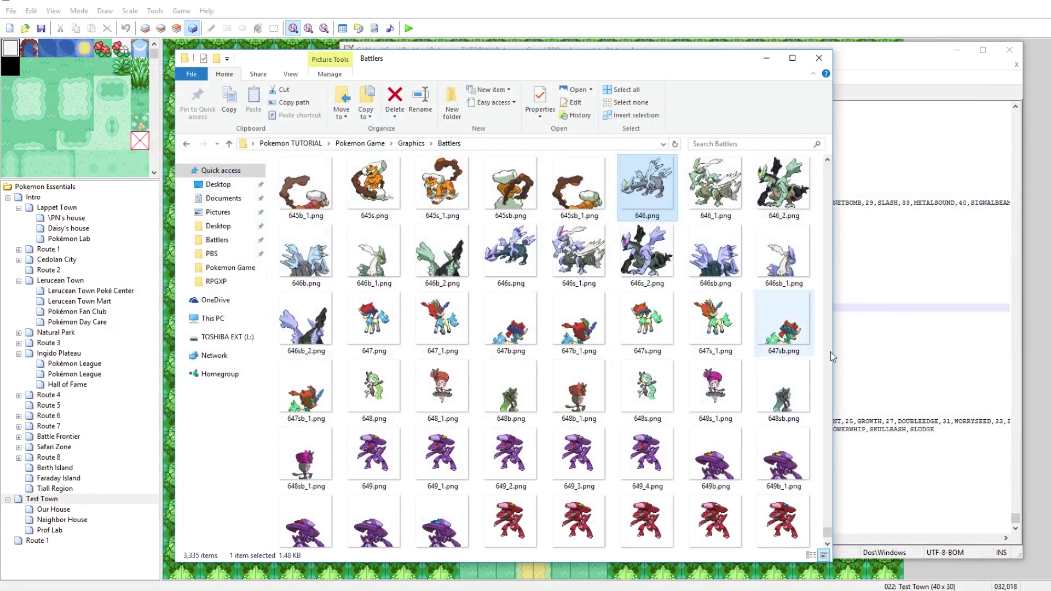
scroll(762, 452, "down", 2)
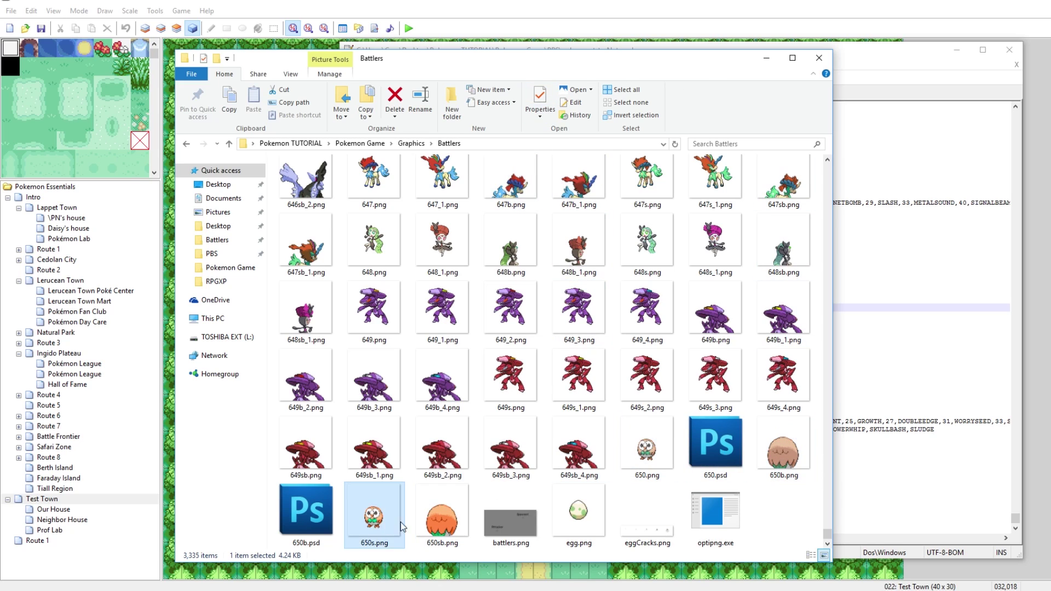
Go from Battlers to Graphics\Icons, preview icon001.png, and pick icon124.png
left_click(441, 515)
left_click(411, 144)
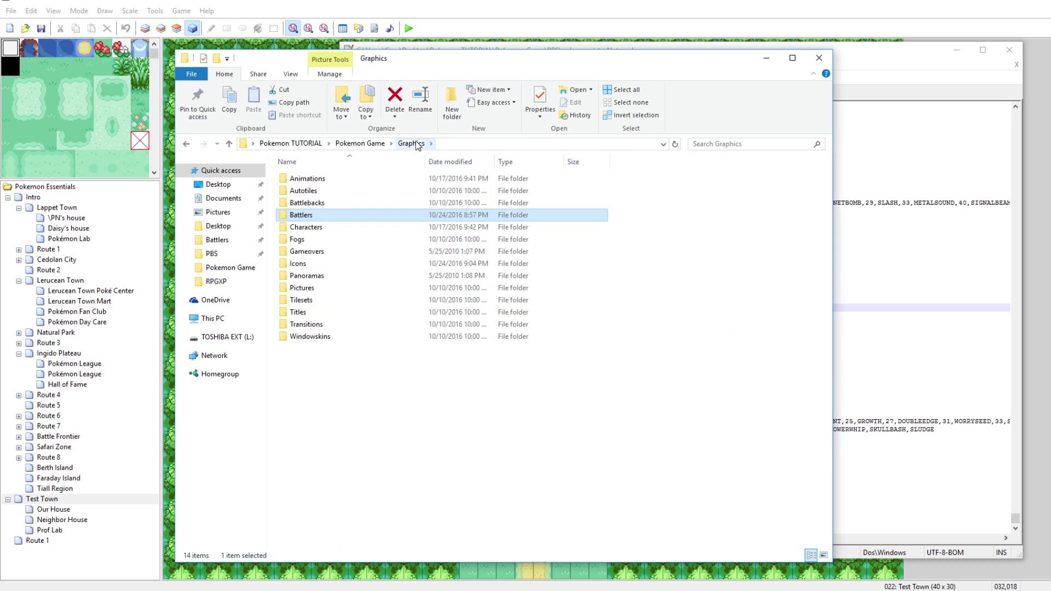
double_click(319, 266)
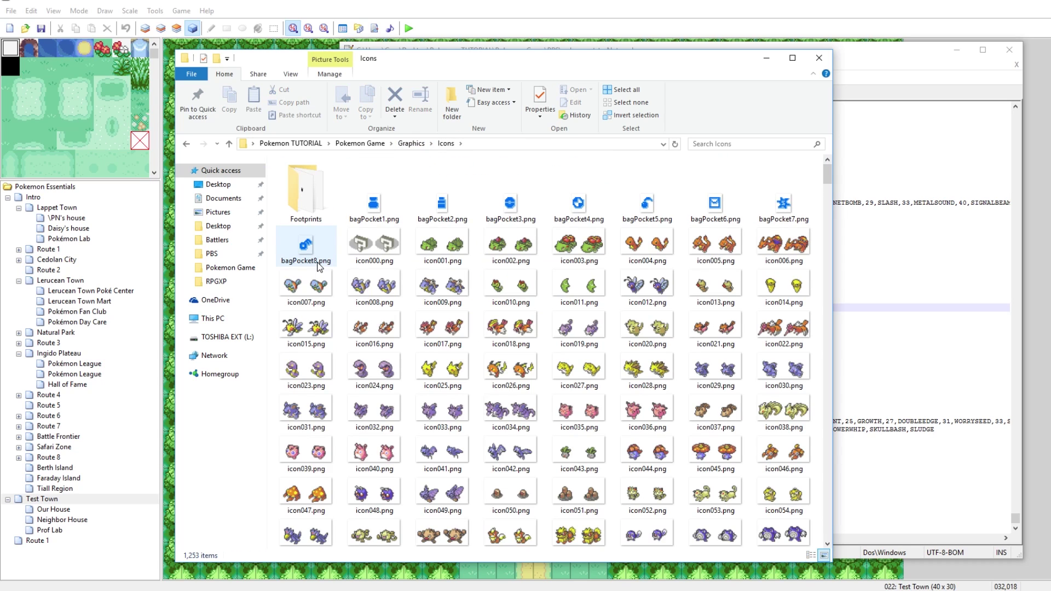
double_click(436, 251)
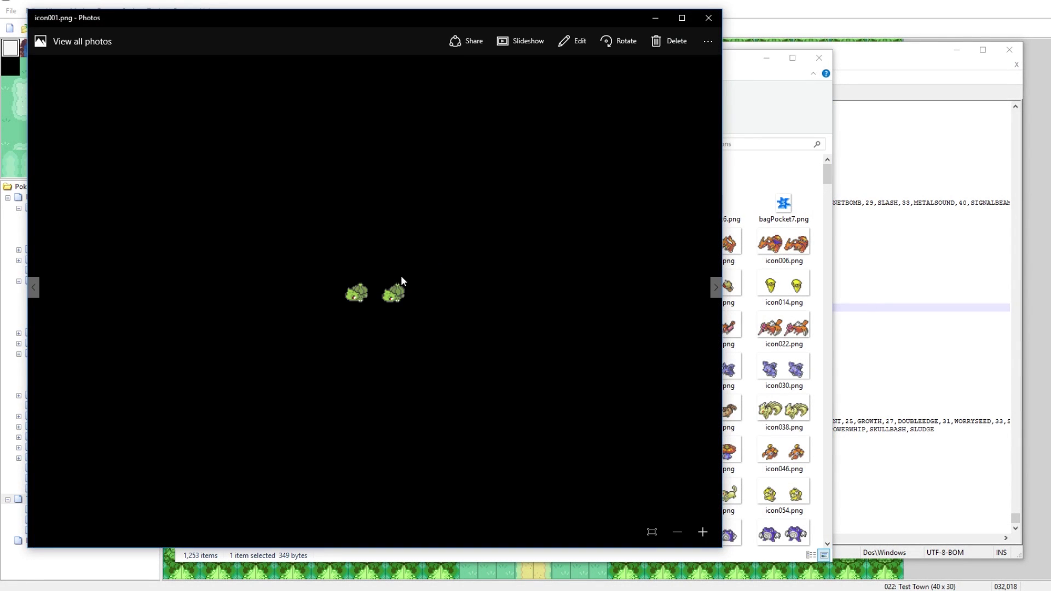
left_click(709, 18)
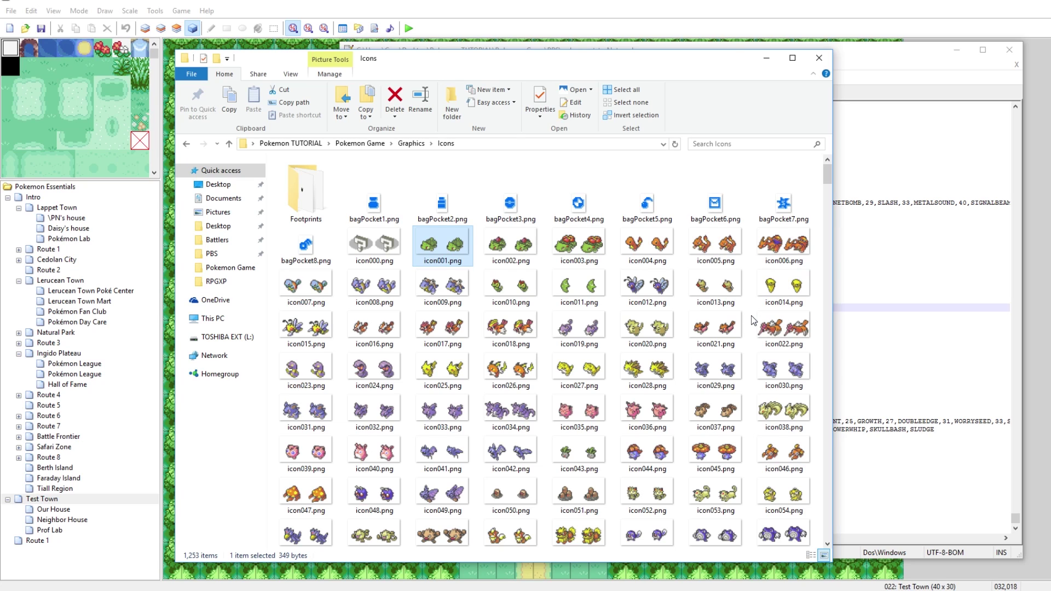
scroll(751, 315, "down", 10)
left_click(704, 263)
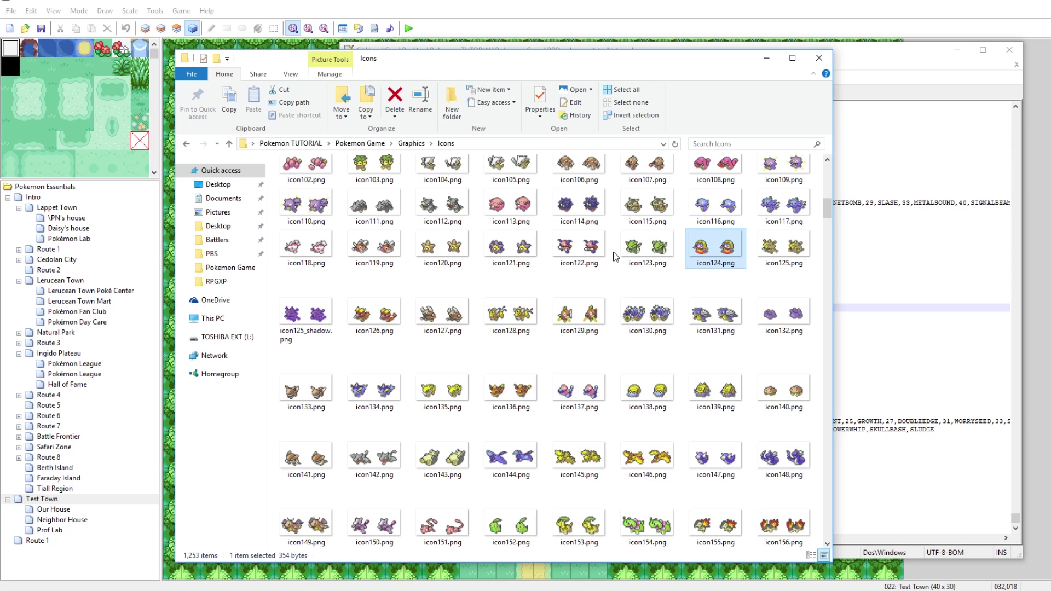
Preview icon107.png enlarged, then close the viewer
double_click(647, 167)
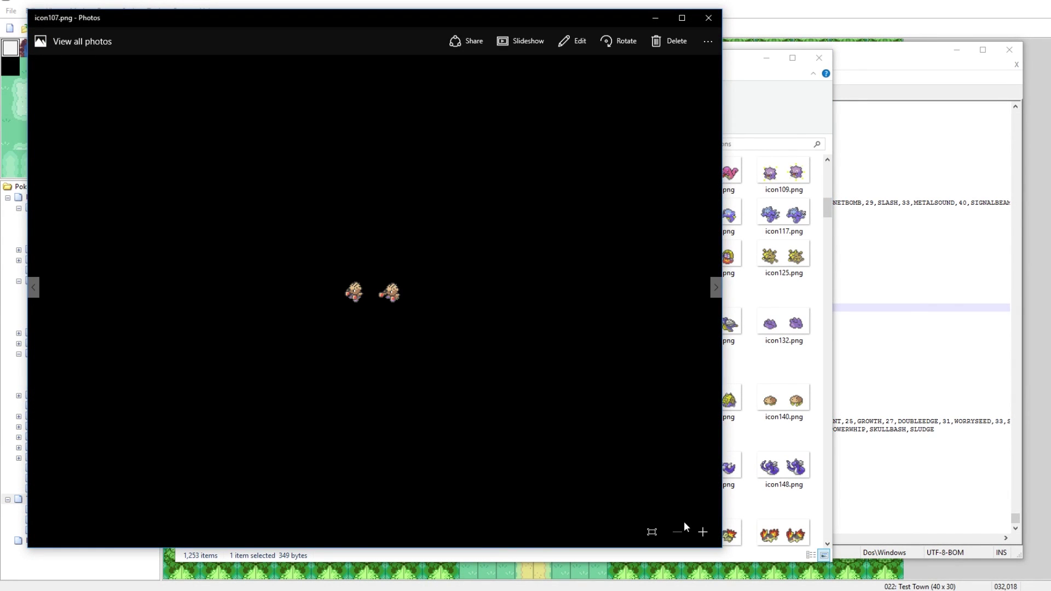
left_click(703, 532)
left_click(703, 532)
left_click(703, 531)
left_click(703, 531)
left_click(703, 531)
left_click(703, 532)
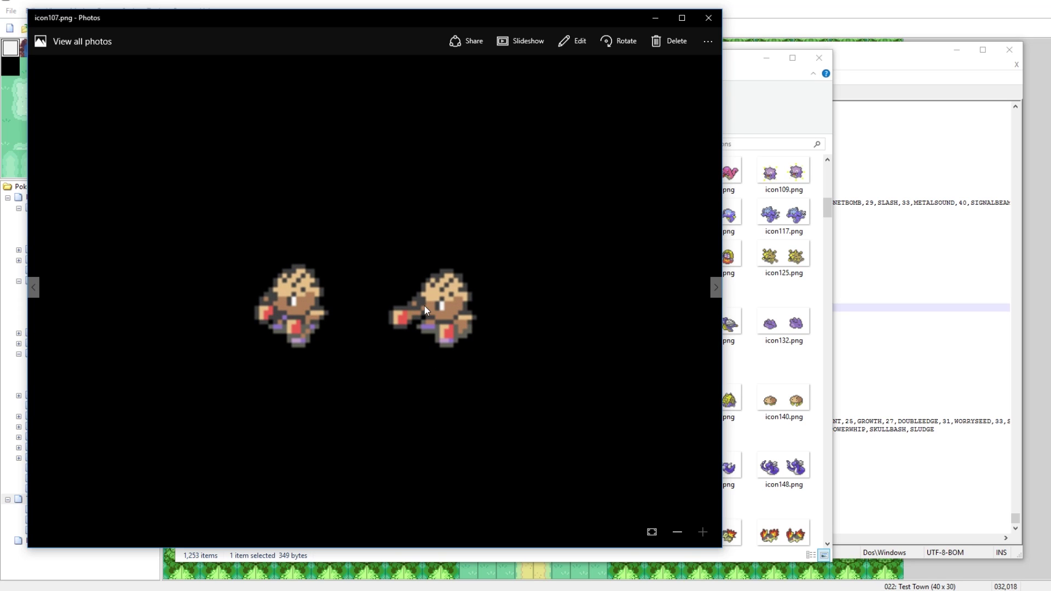
left_click(709, 18)
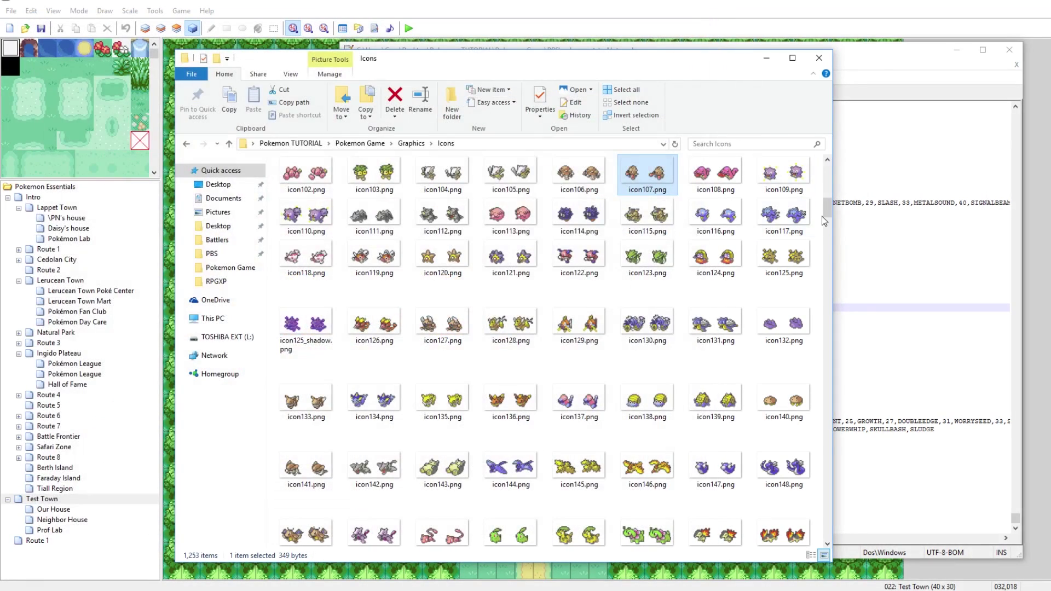
Preview Rowlet's icon650.png enlarged, then close the viewer
left_click_drag(824, 218, 813, 379)
scroll(774, 384, "down", 5)
scroll(788, 363, "up", 3)
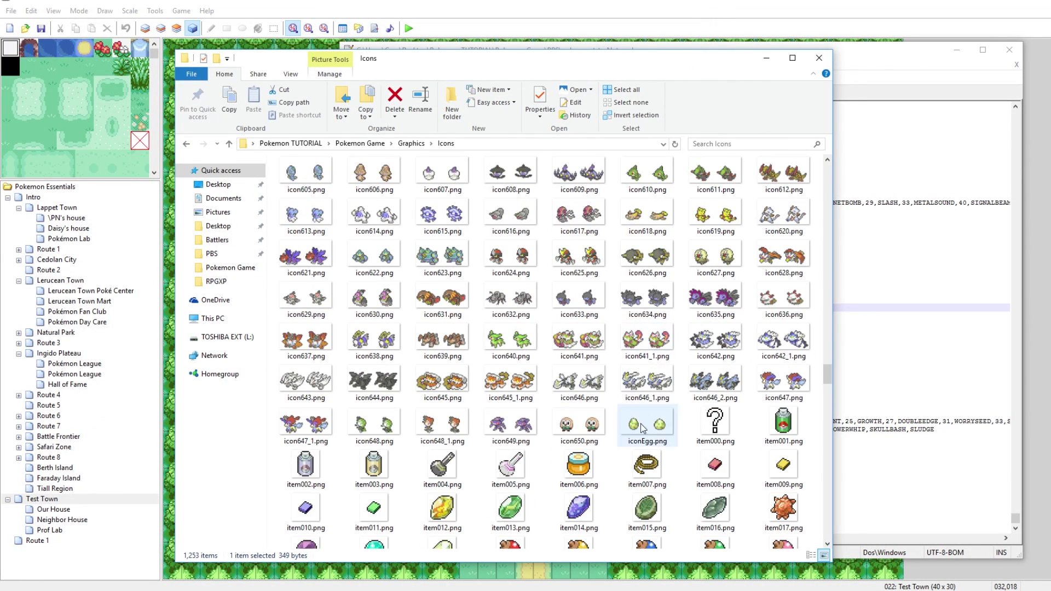
double_click(578, 424)
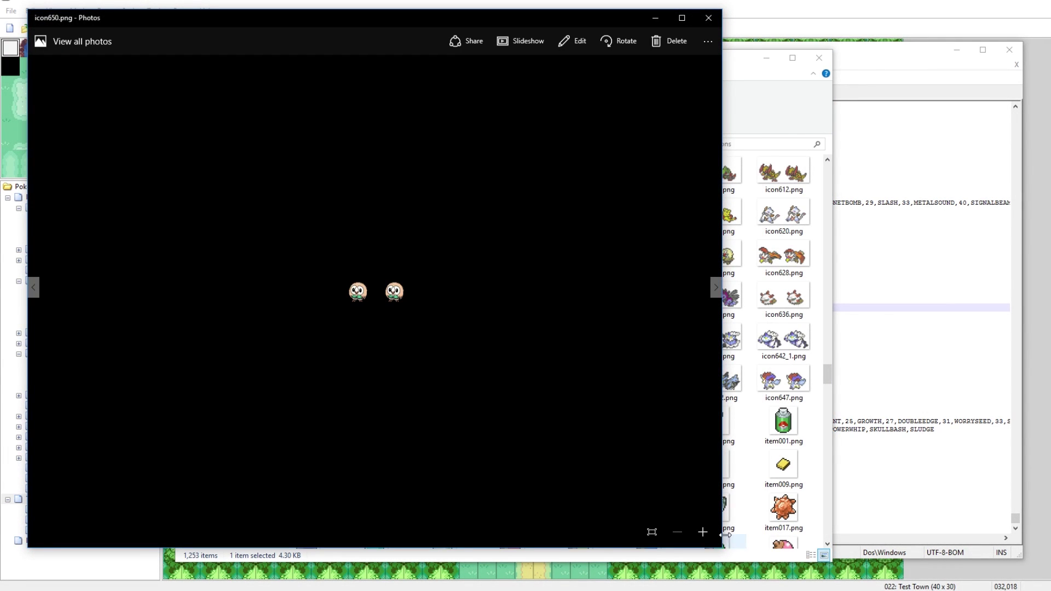
left_click(709, 541)
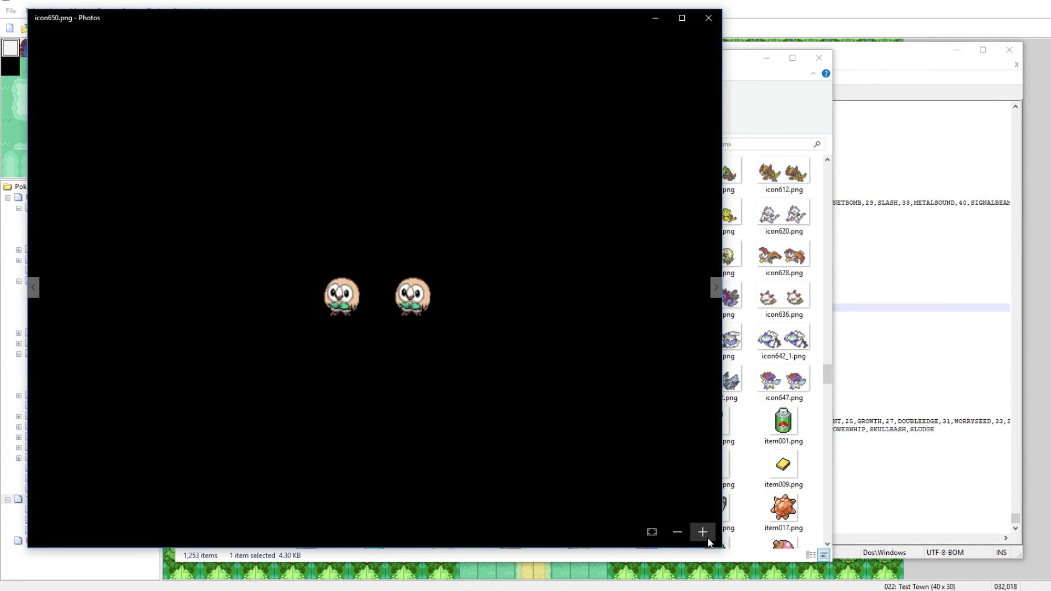
left_click(703, 532)
left_click(703, 532)
left_click(703, 532)
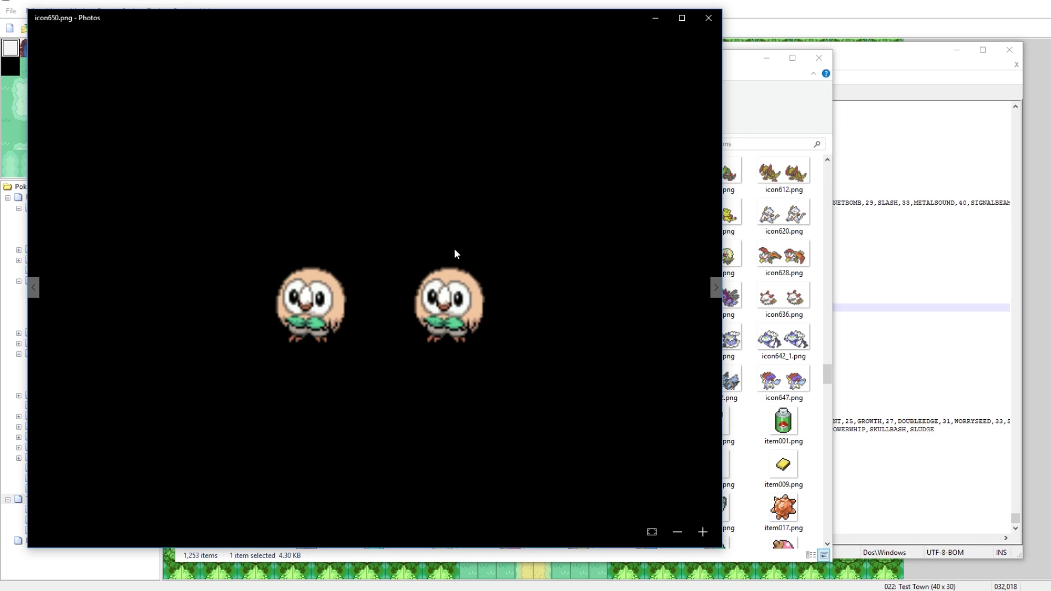
left_click(708, 17)
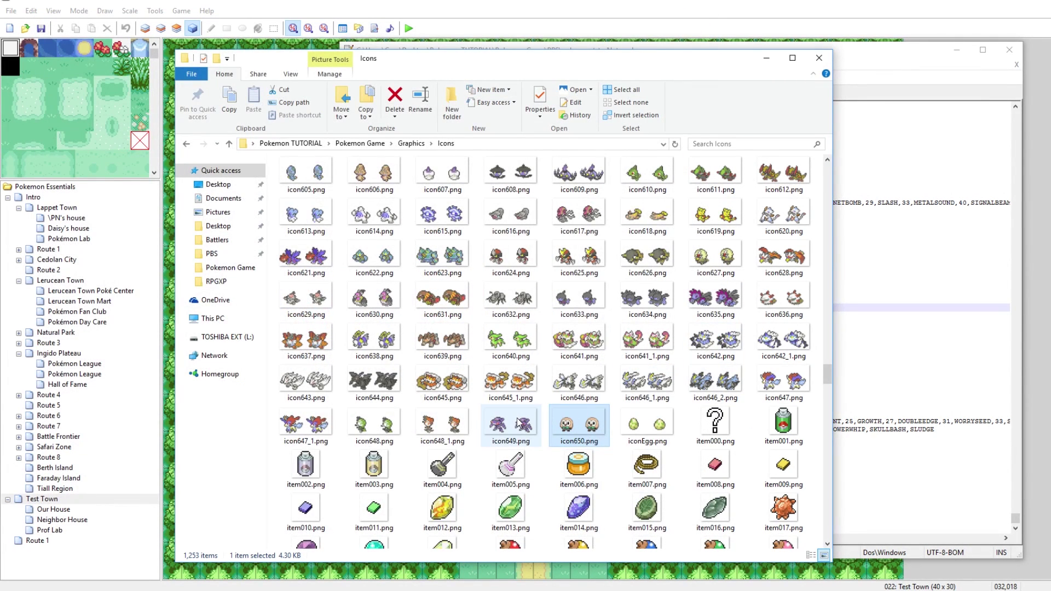
Compare icon648_1.png and icon649.png enlarged, then select icon650.png
left_click(518, 423)
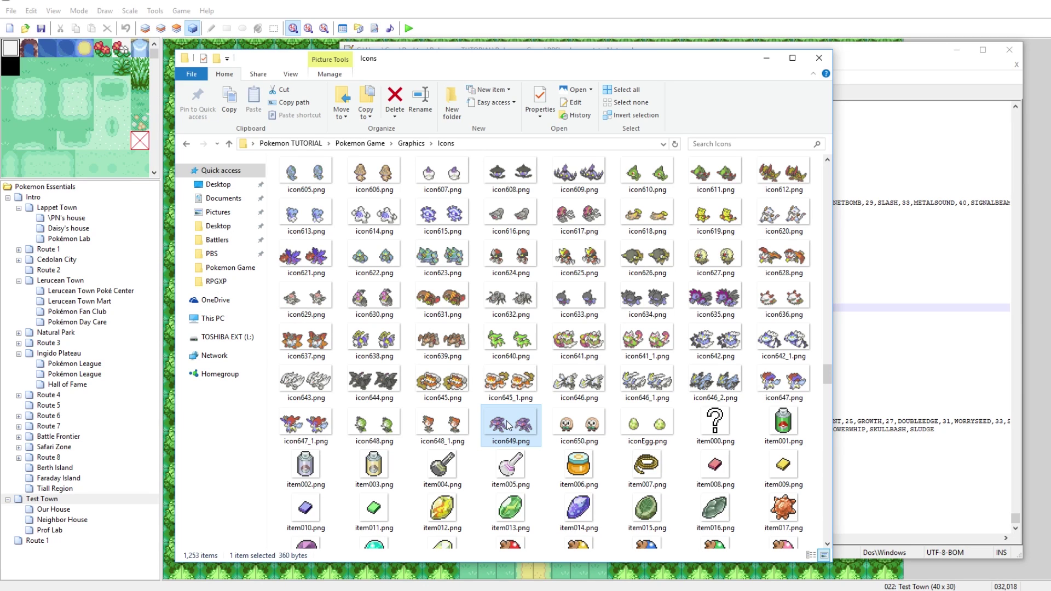
key("Right")
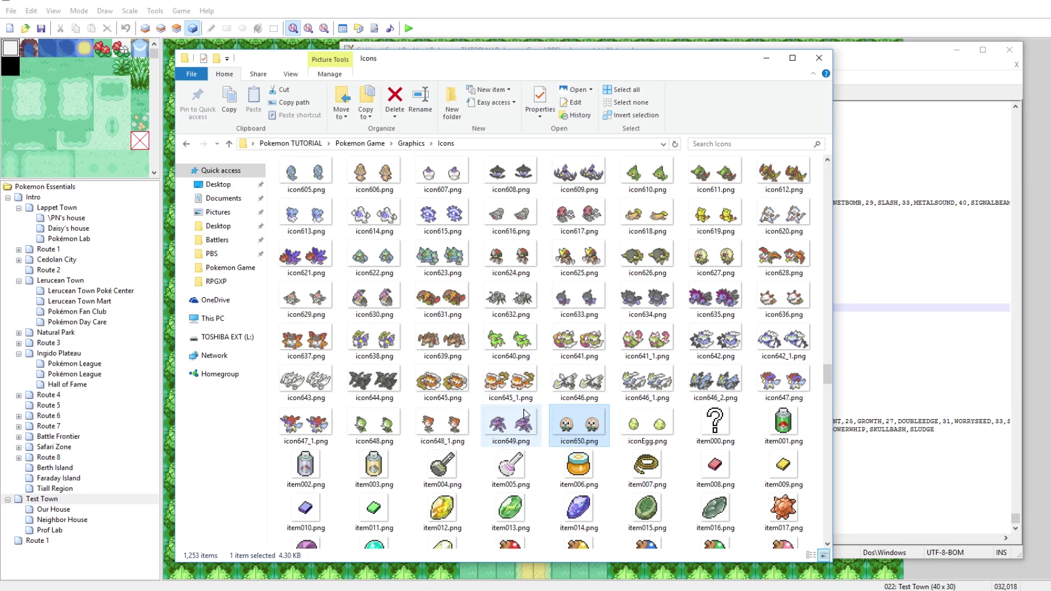
key("Left")
key("Left")
key("Return")
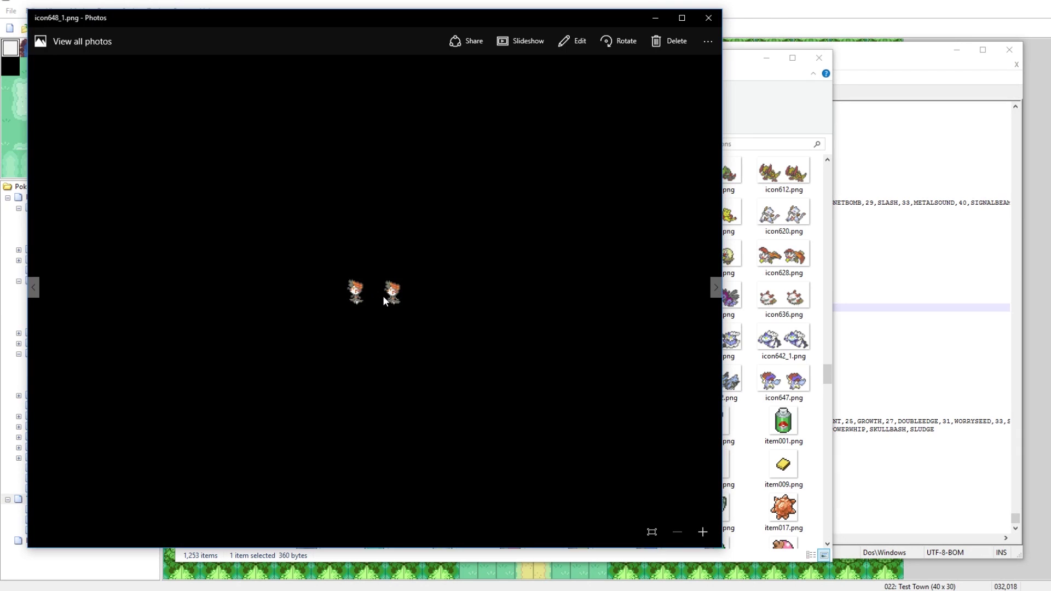
key("Right")
left_click(704, 531)
left_click(704, 531)
left_click(704, 530)
left_click(708, 17)
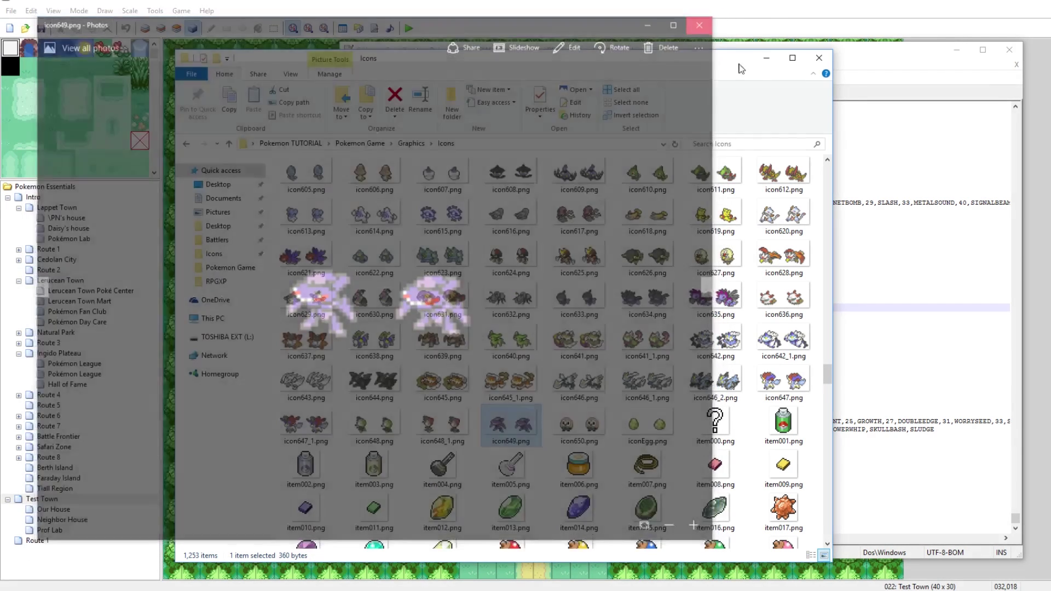
left_click(589, 431)
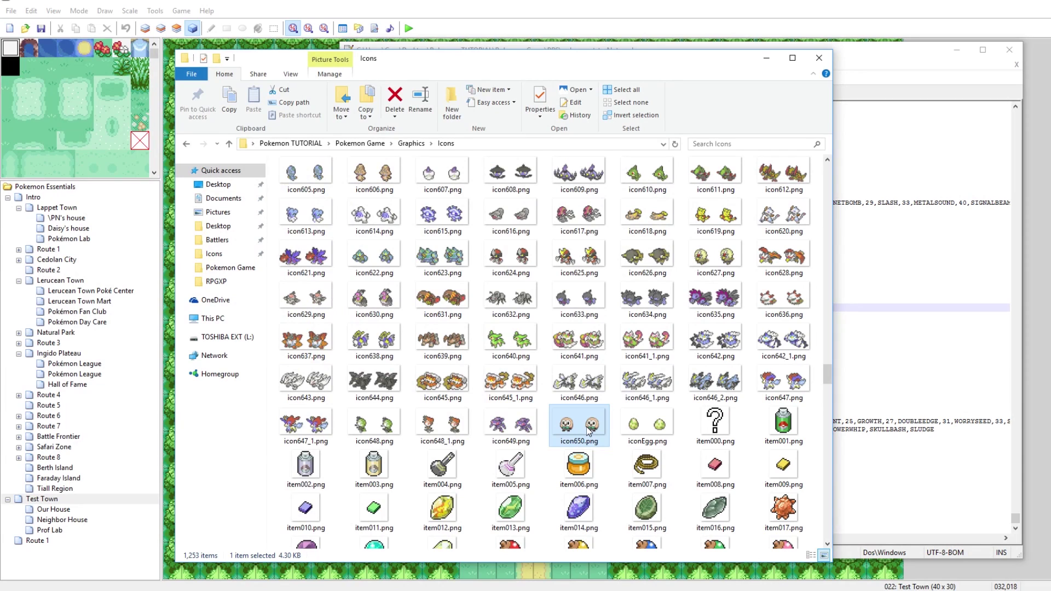
Go to Graphics\Icons\Footprints
left_click(419, 144)
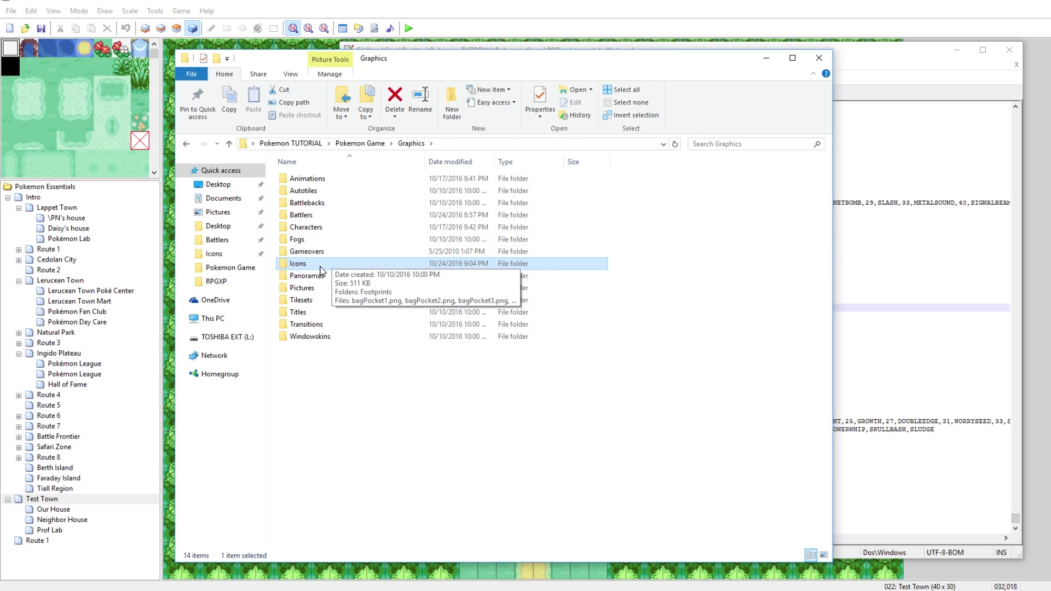
double_click(321, 268)
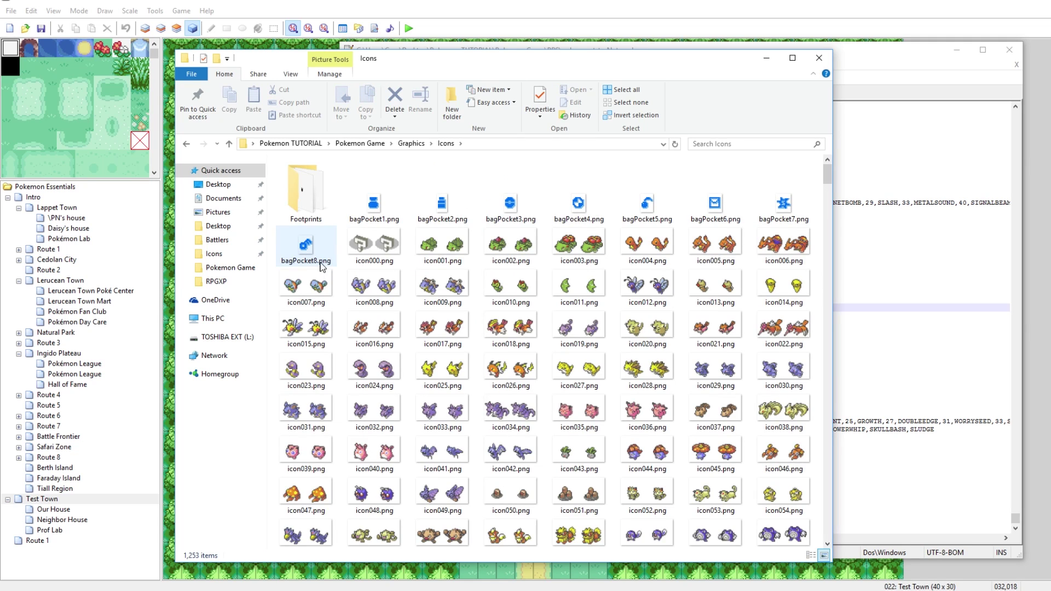
double_click(315, 191)
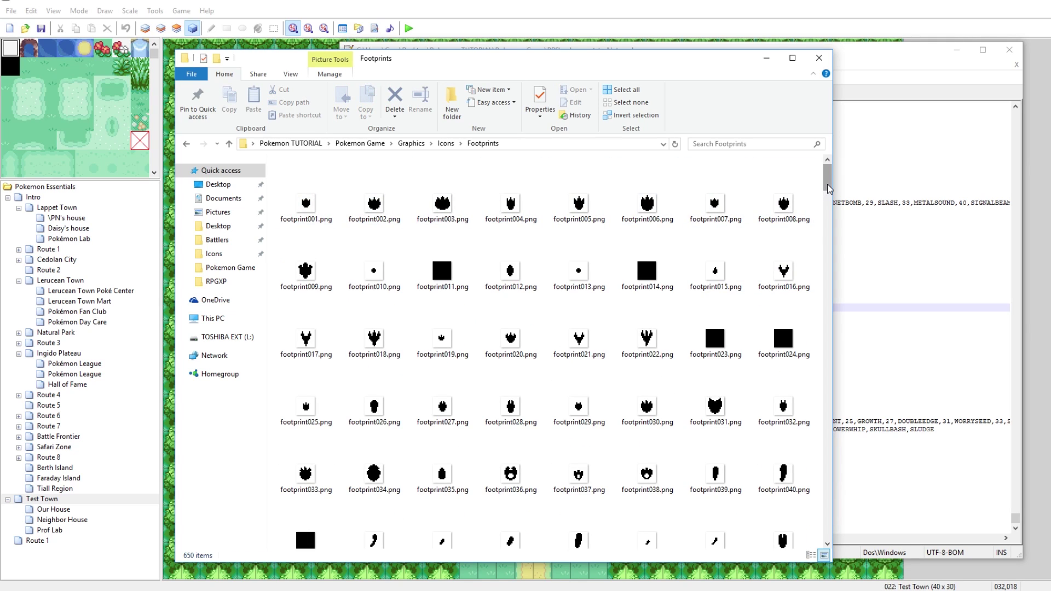
scroll(829, 190, "down", 1)
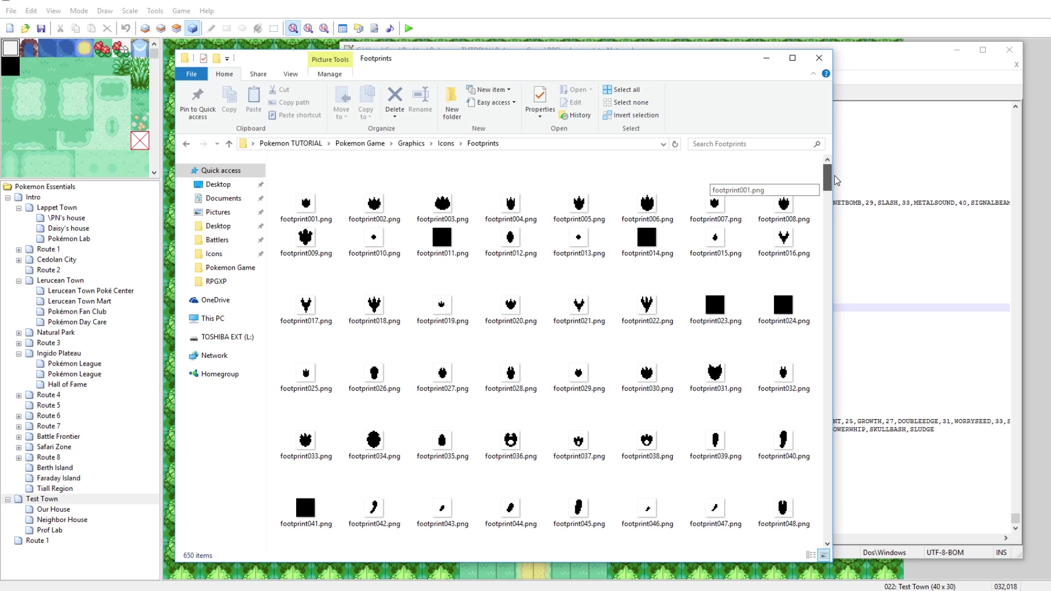
left_click_drag(828, 180, 819, 550)
left_click(376, 537)
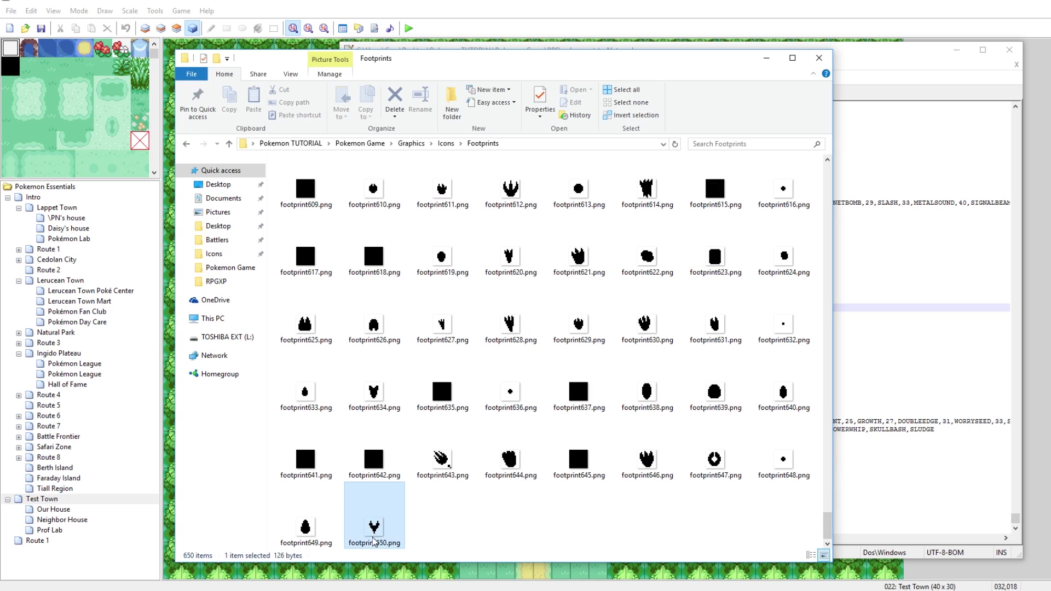
left_click_drag(827, 527, 828, 174)
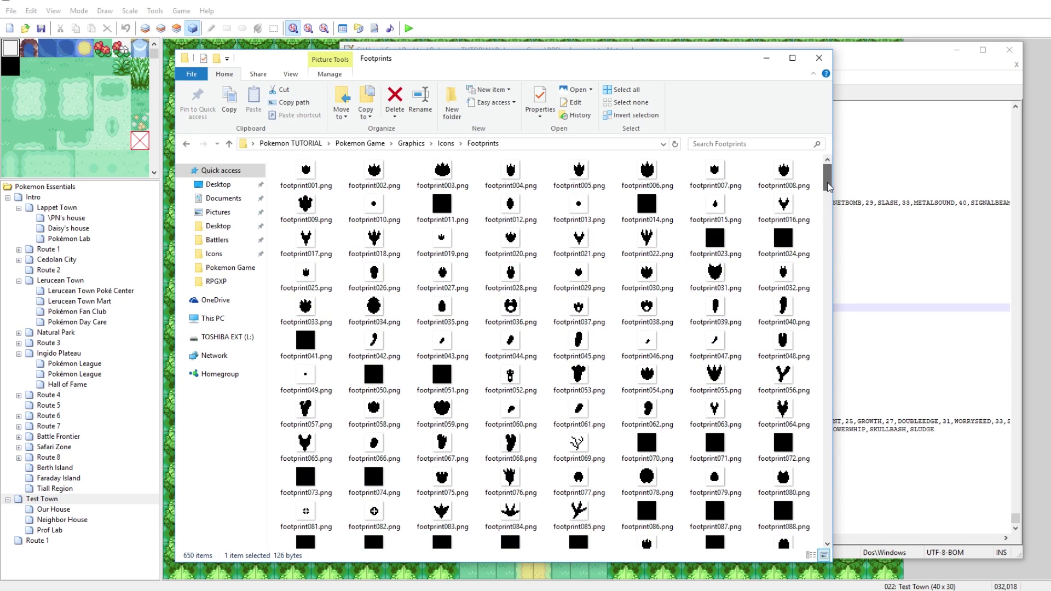
left_click(784, 207)
left_click_drag(825, 188, 831, 539)
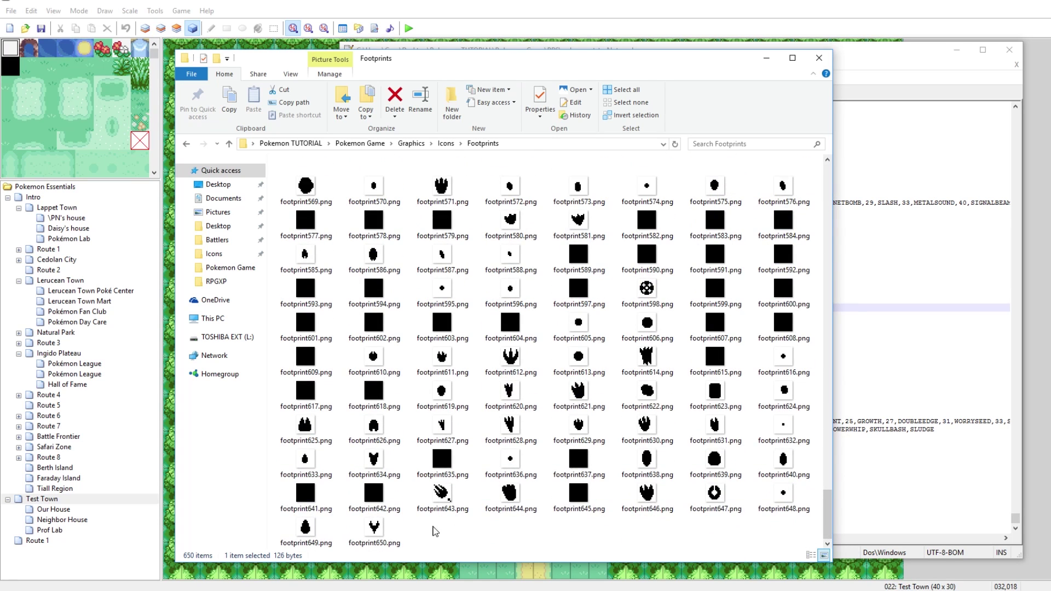
left_click(374, 536)
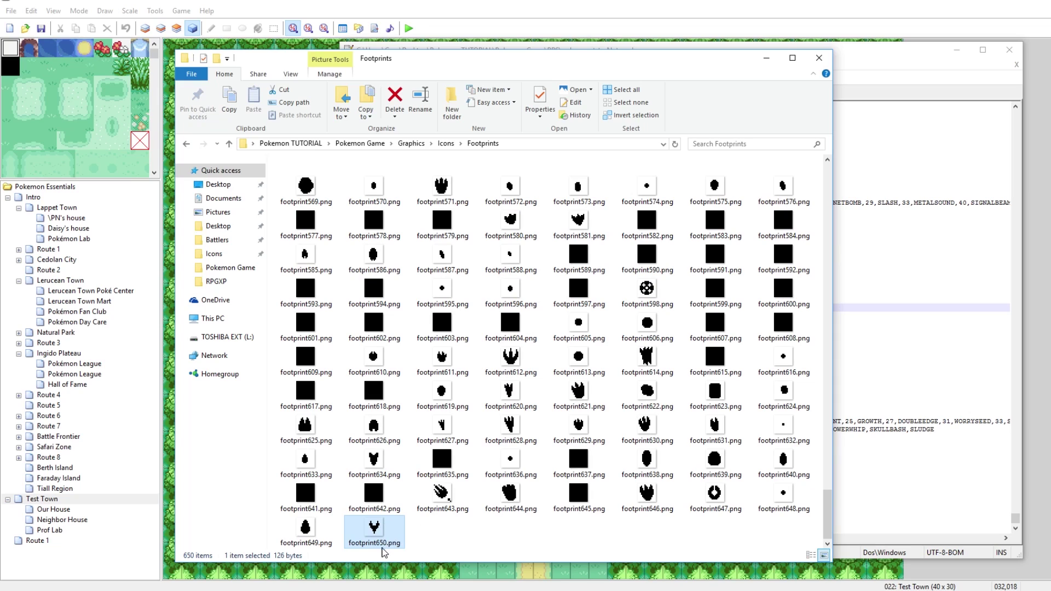
left_click(472, 534)
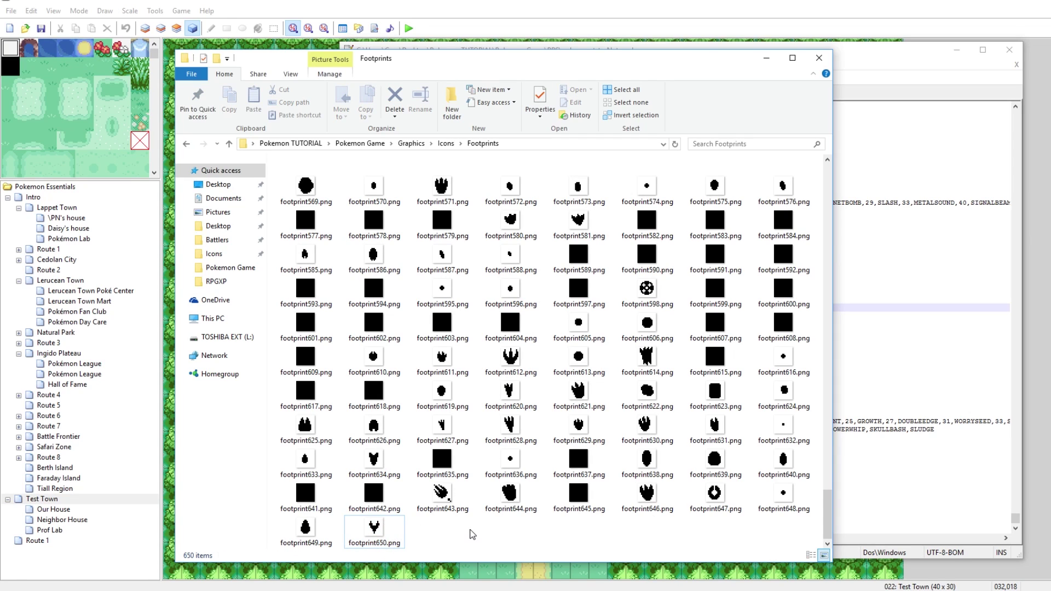
Go from Graphics to the game's Audio\SE\Cries folder
left_click(412, 143)
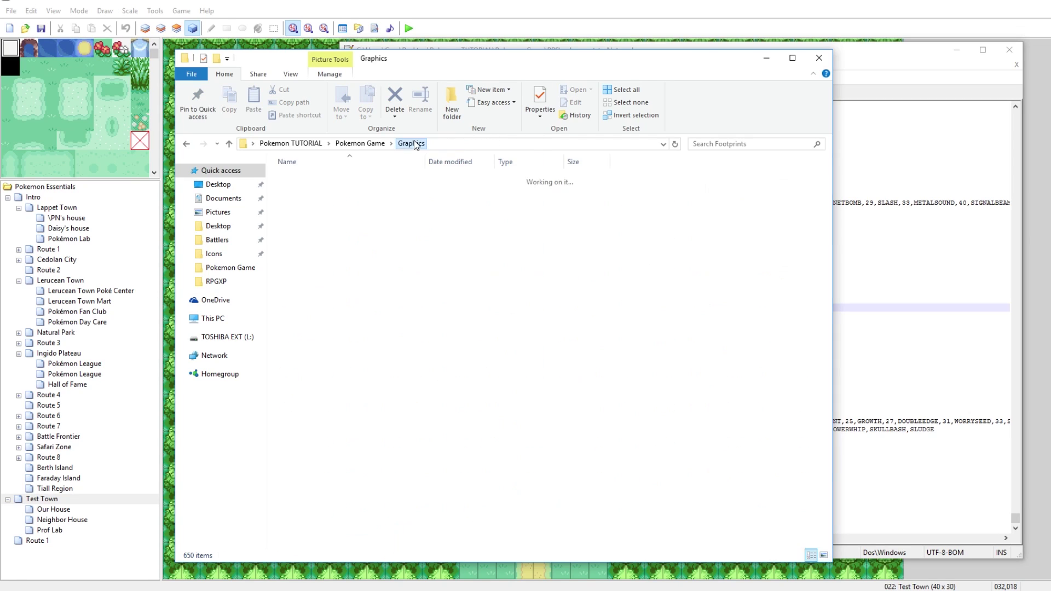
left_click(378, 146)
double_click(301, 178)
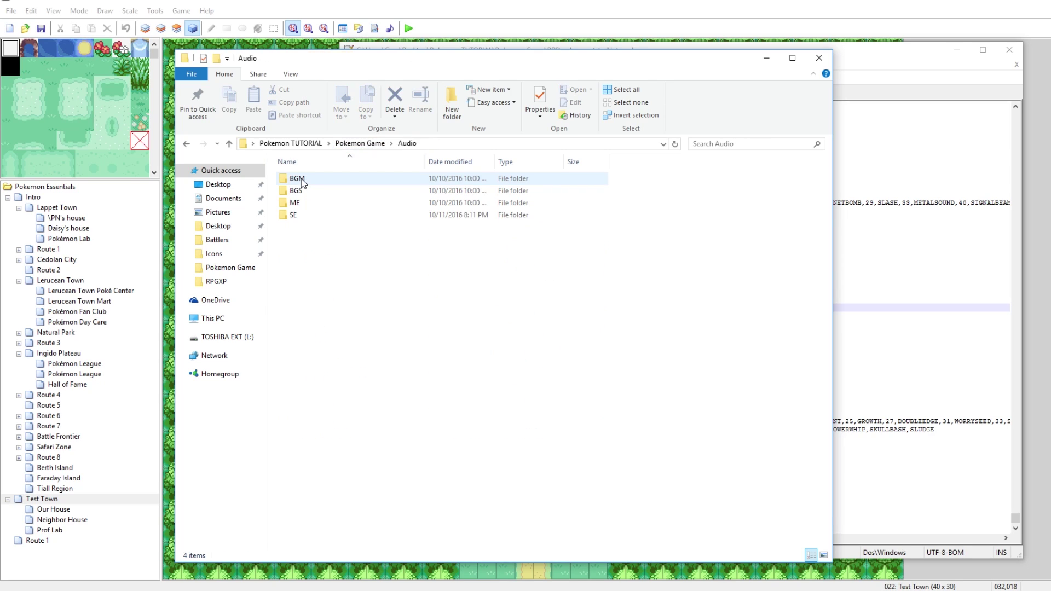
double_click(293, 214)
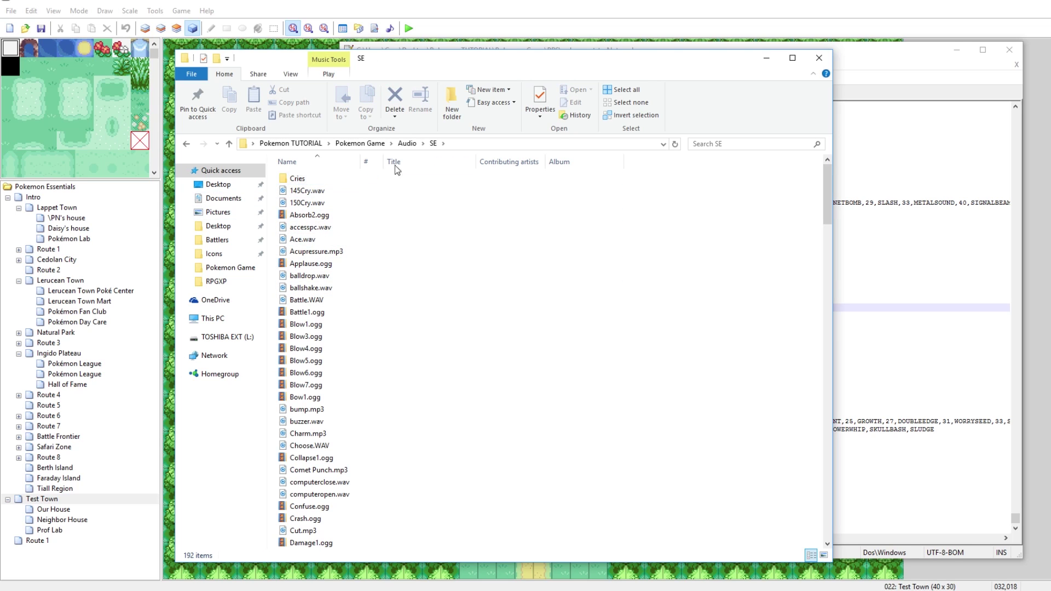
left_click(407, 144)
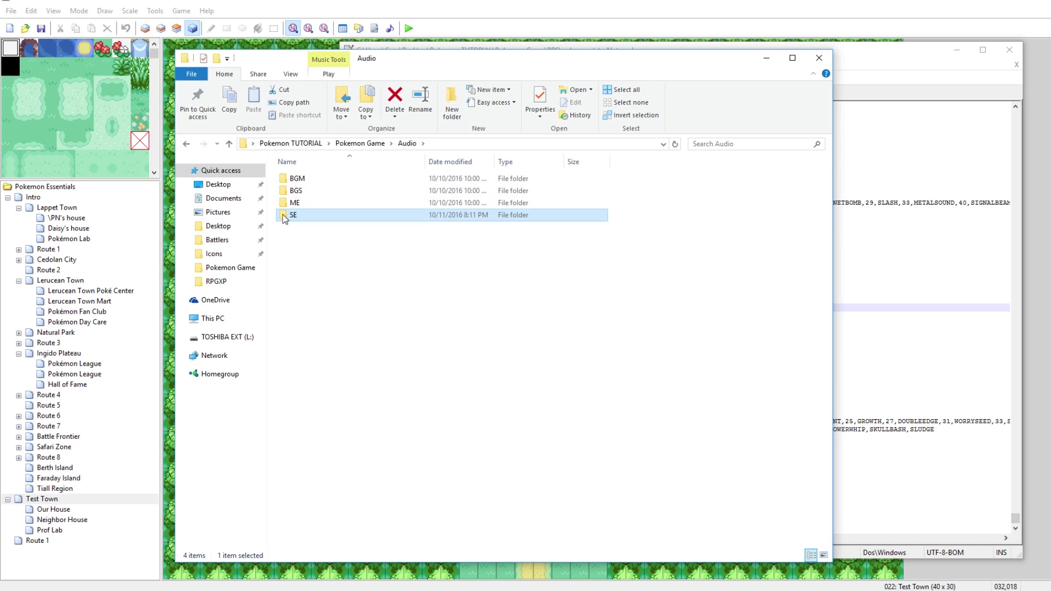
double_click(296, 215)
left_click(294, 180)
double_click(294, 179)
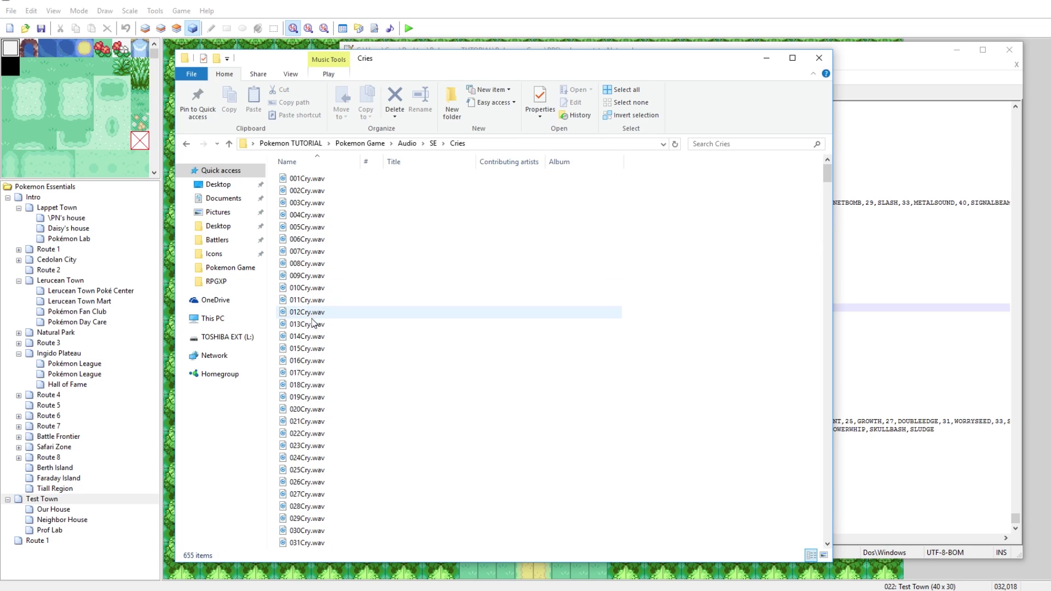
left_click_drag(826, 175, 826, 261)
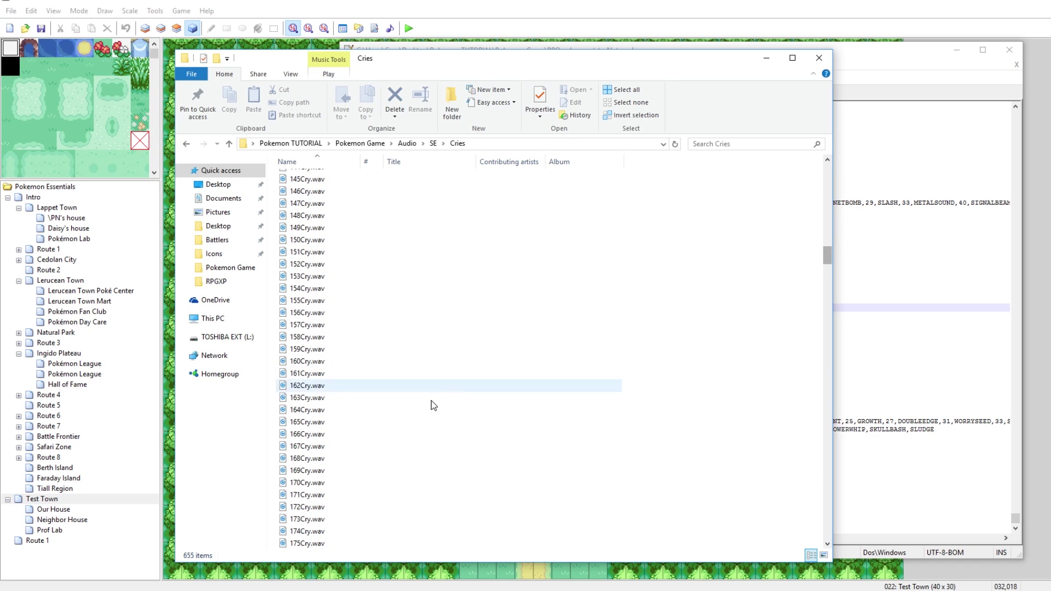
Play 163Cry.wav, then duplicate it and rename the copy 650Cry.wav
double_click(377, 396)
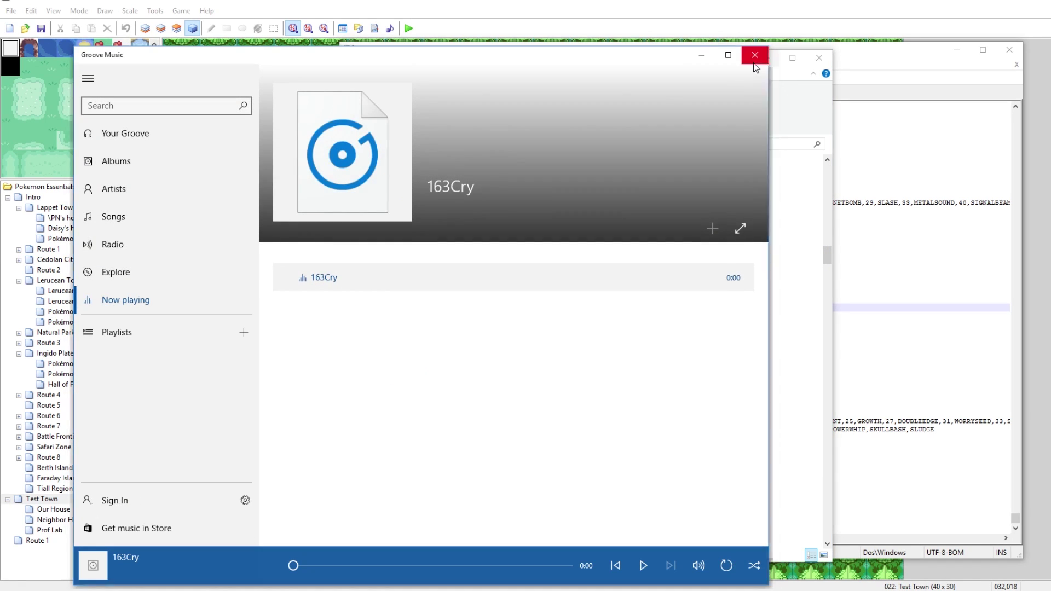
left_click(754, 55)
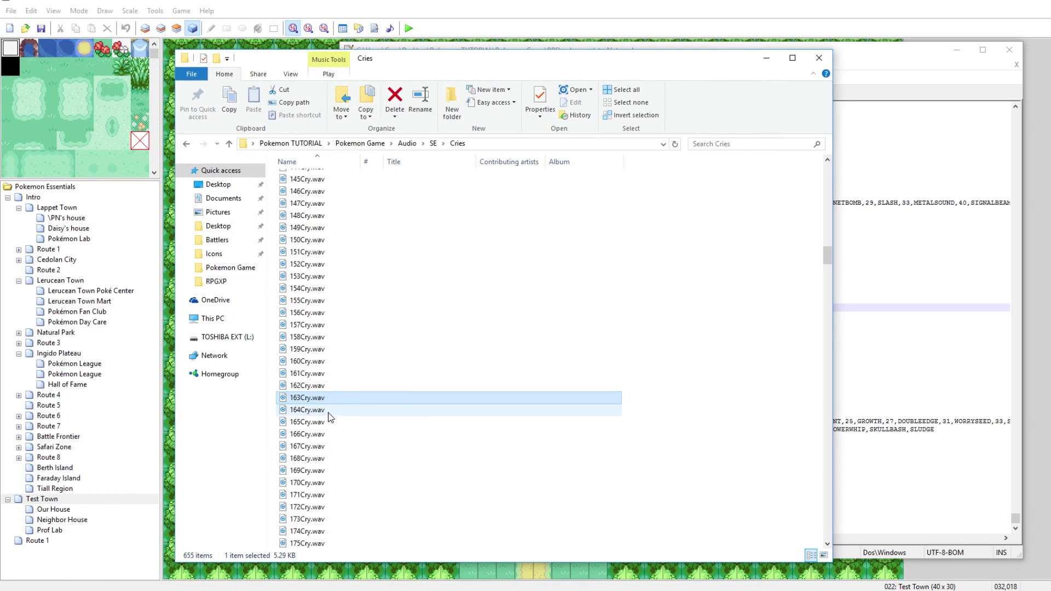
key("ctrl+c")
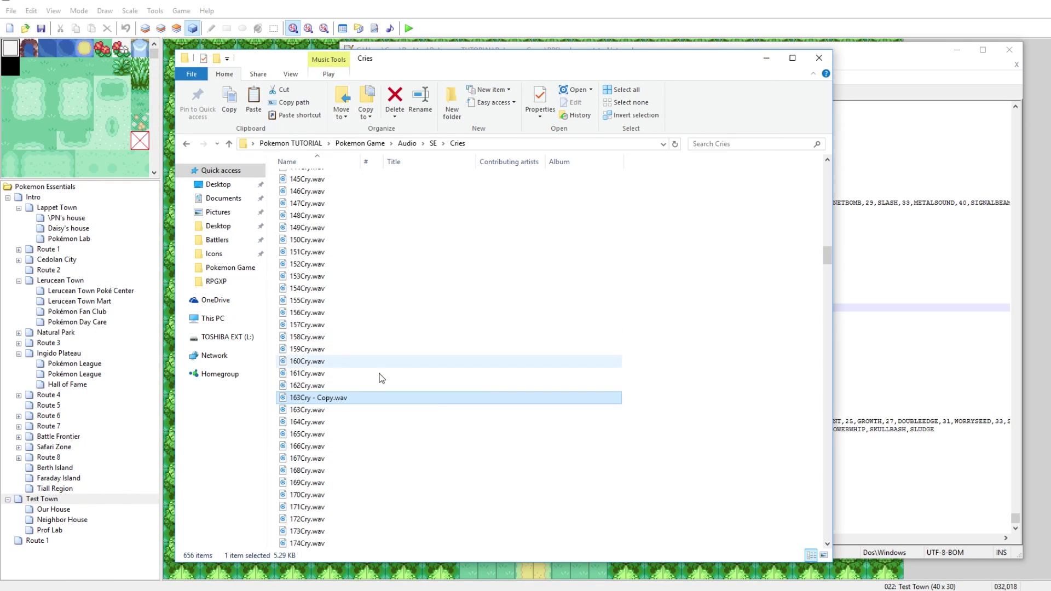
key("ctrl+v")
right_click(299, 402)
left_click(333, 376)
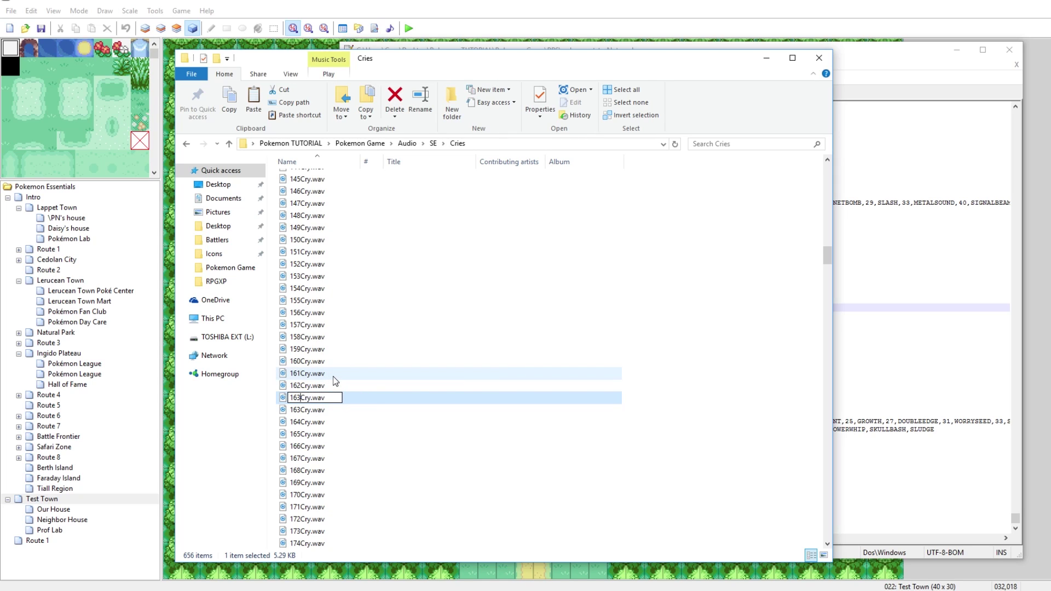
key("BackSpace")
key("BackSpace")
key("BackSpace")
type("650")
key("Return")
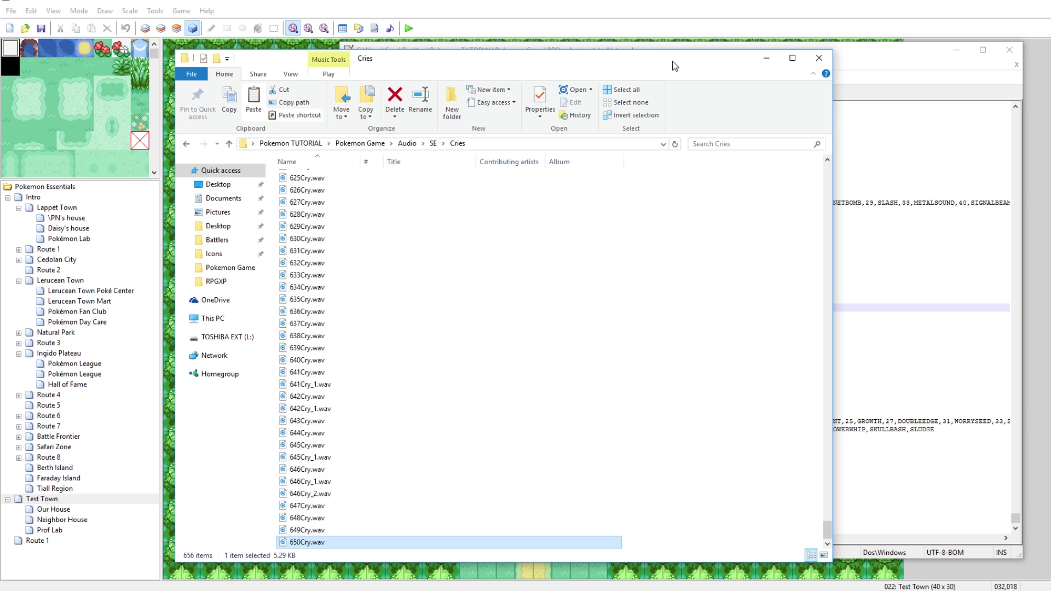
left_click_drag(672, 60, 701, 60)
Go from Audio to Graphics\Characters and select the 649_4.png sprite
left_click(436, 142)
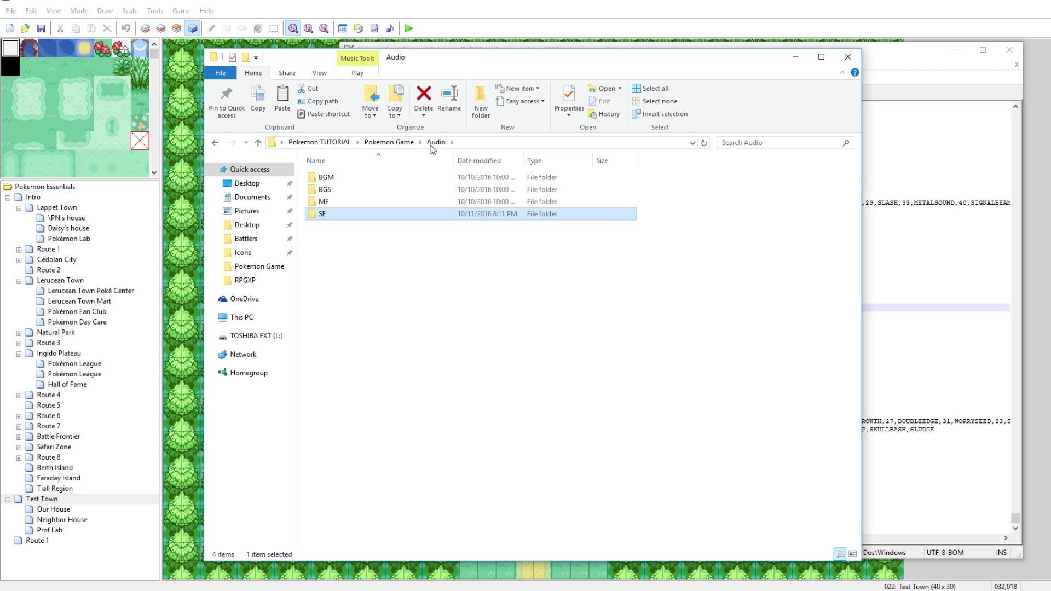
left_click(401, 146)
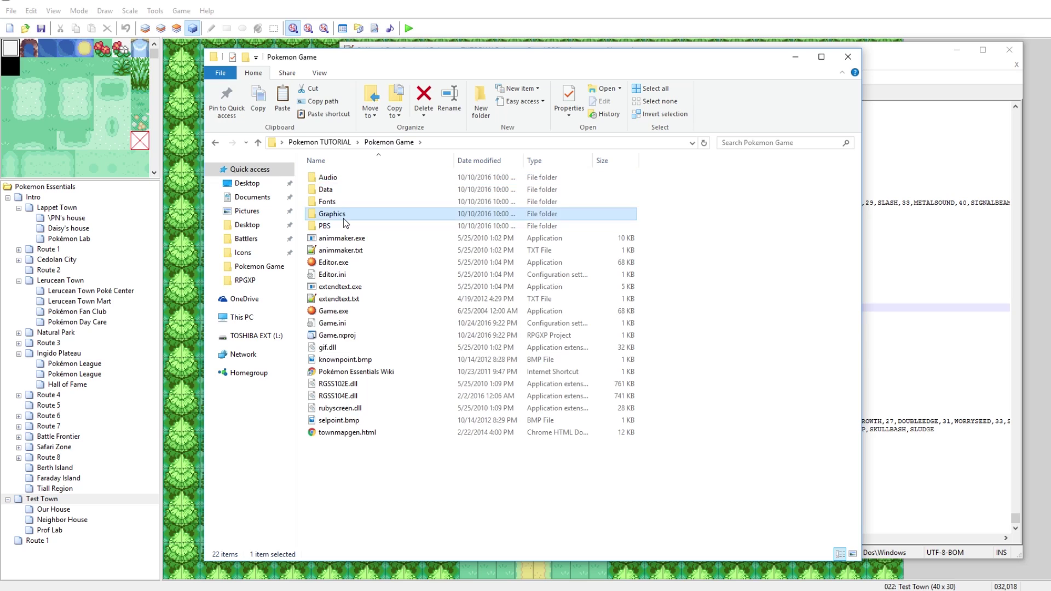
double_click(343, 217)
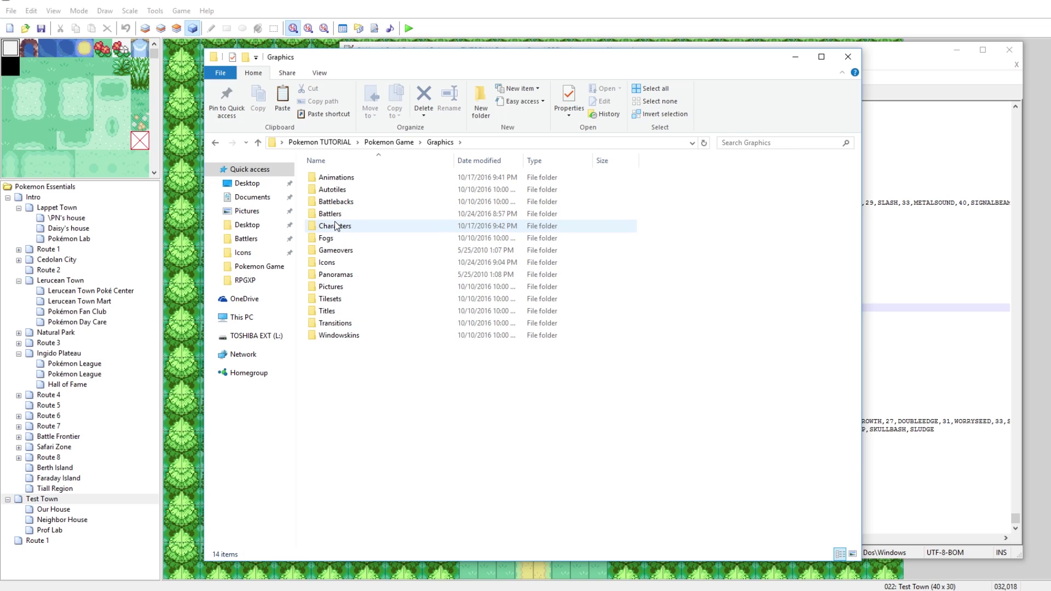
double_click(337, 226)
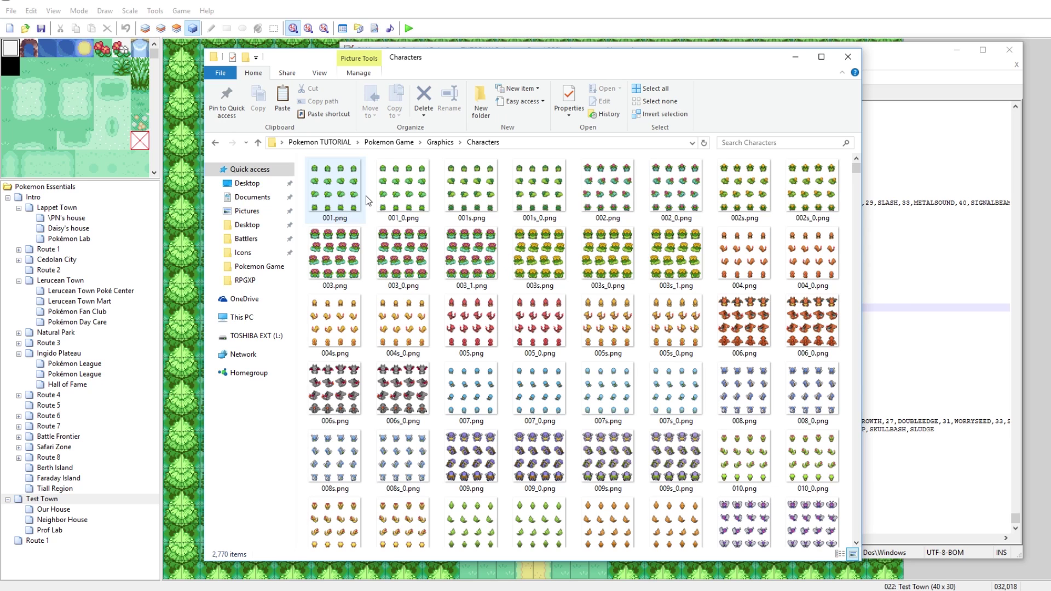
left_click(368, 201)
left_click_drag(856, 168, 846, 443)
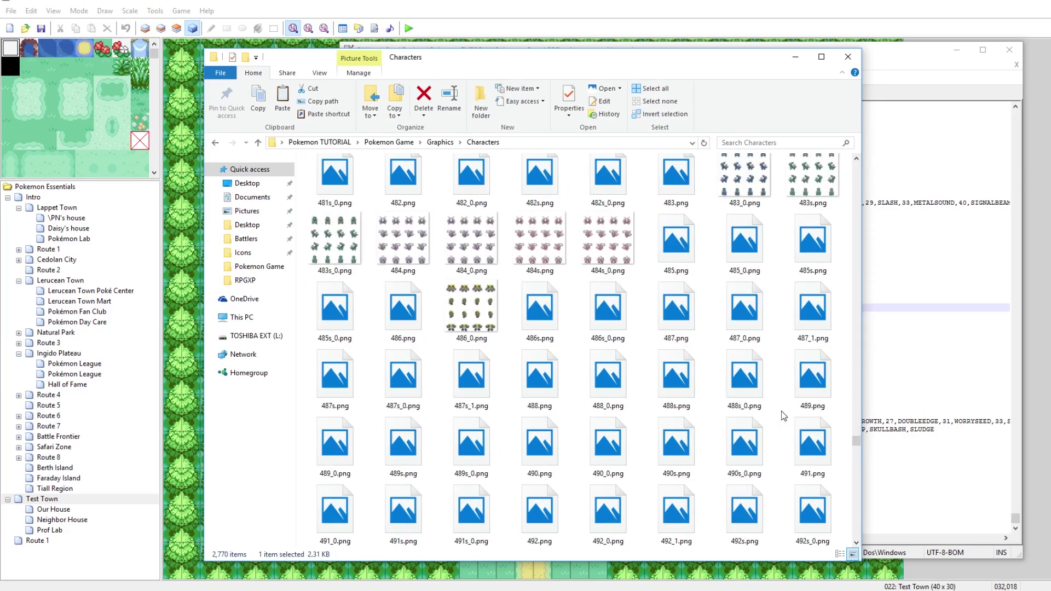
scroll(781, 412, "down", 10)
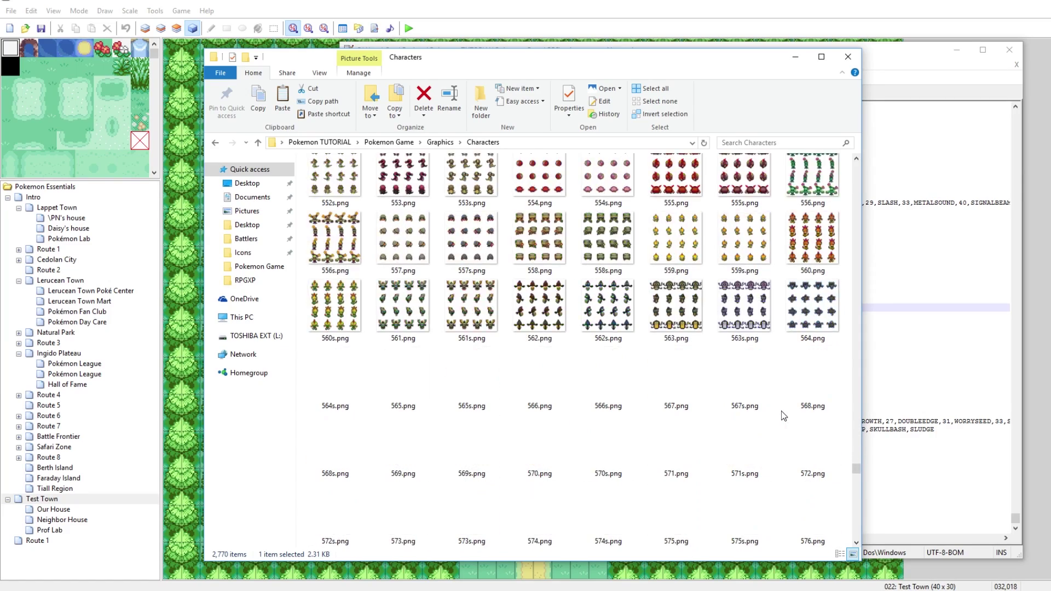
scroll(781, 412, "down", 15)
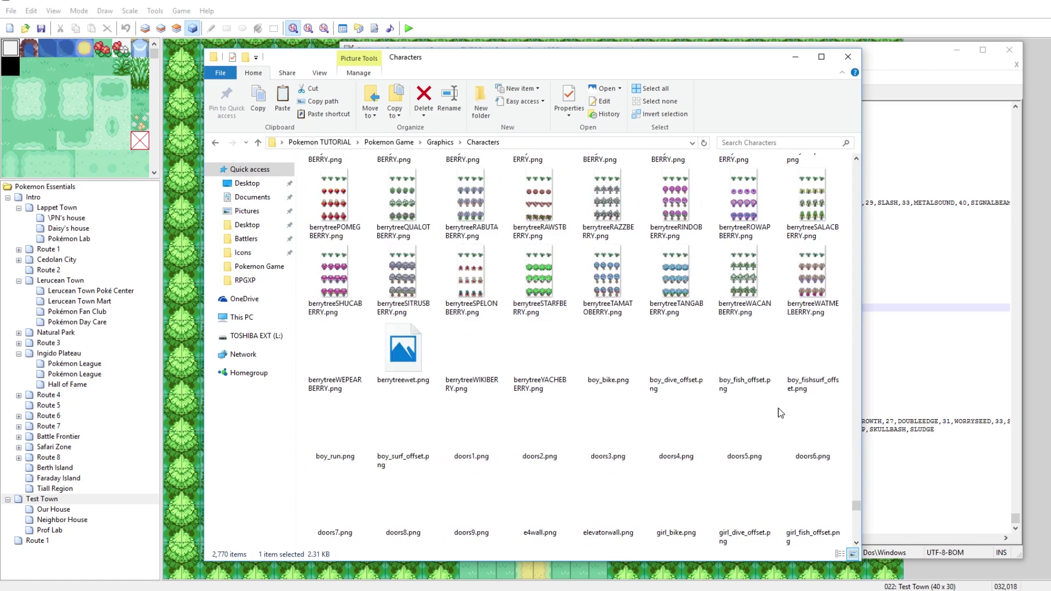
scroll(781, 412, "up", 5)
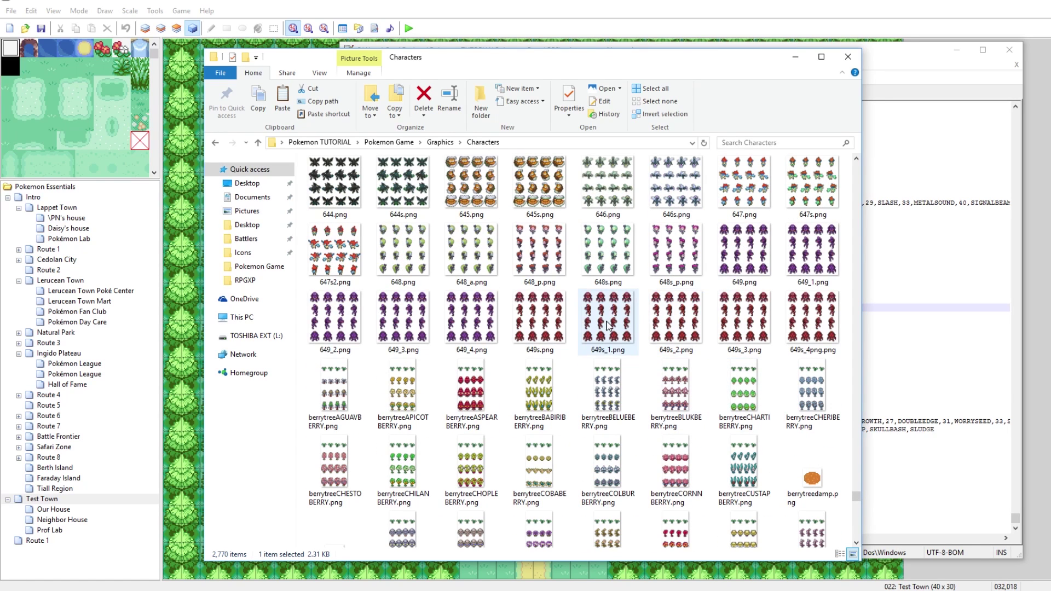
left_click(494, 317)
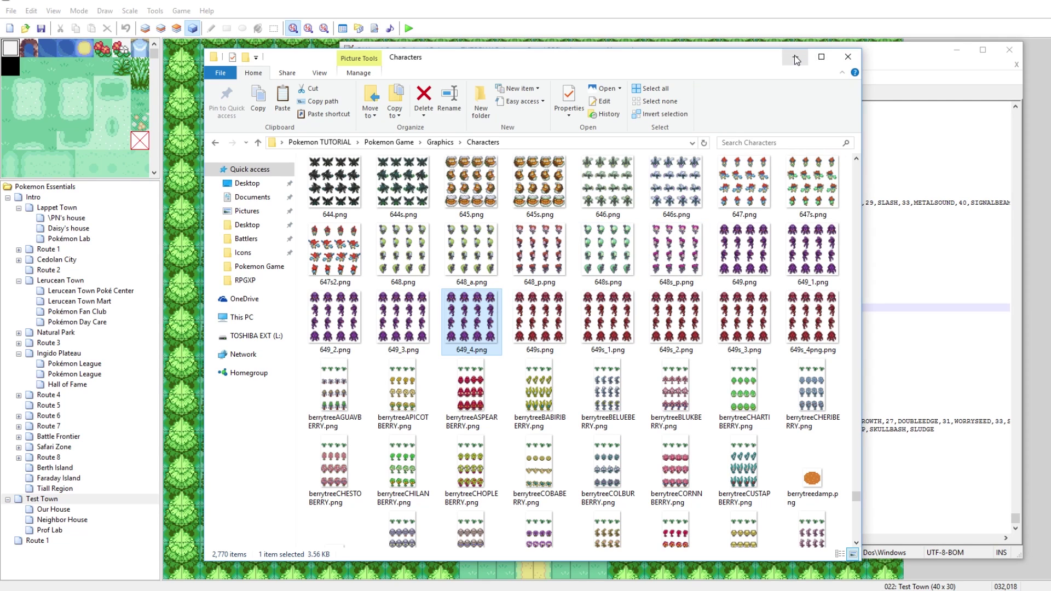
Switch to RPG Maker XP and open the Gift Pokémon event for editing
left_click(883, 58)
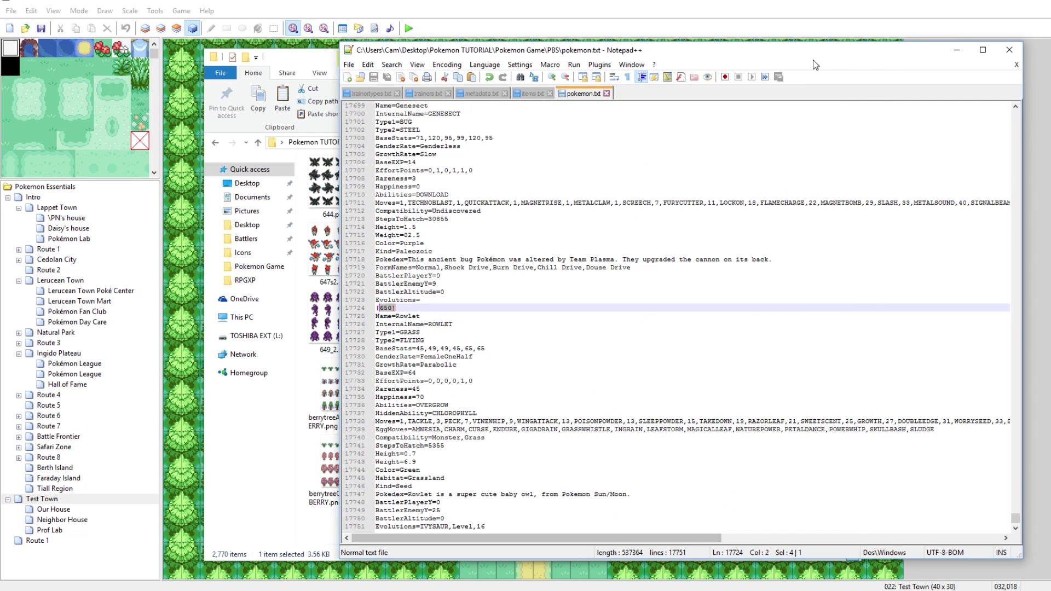
key("alt+Tab")
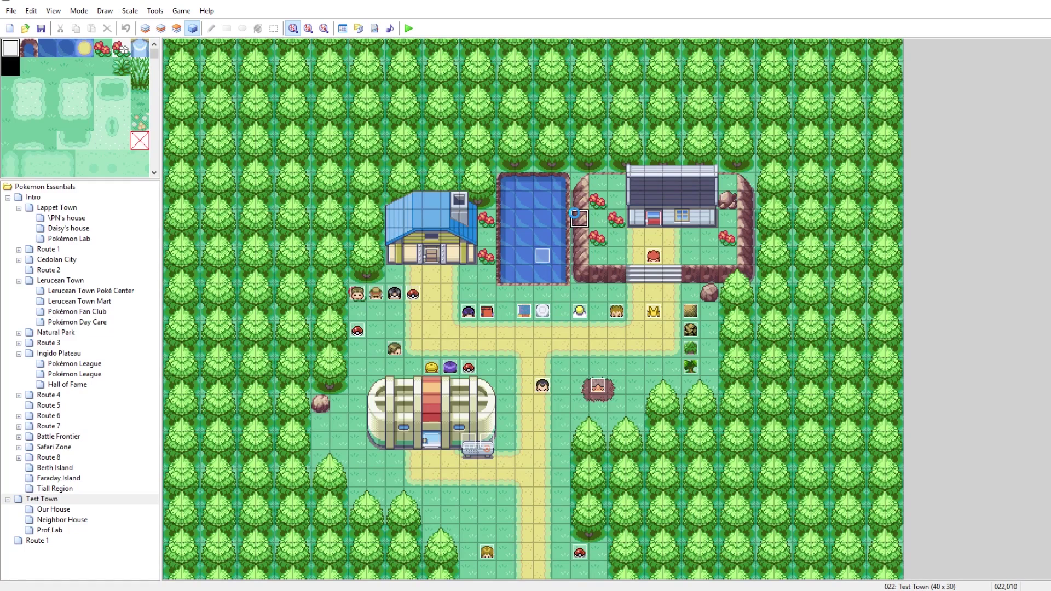
left_click(488, 553)
right_click(488, 554)
left_click(597, 569)
right_click(487, 556)
left_click(519, 478)
Change the conditional branch's species from BULBASAUR to ROWLET and save the event
left_click(675, 255)
right_click(675, 255)
left_click(702, 278)
left_click_drag(674, 347, 704, 347)
key("BackSpace")
key("BackSpace")
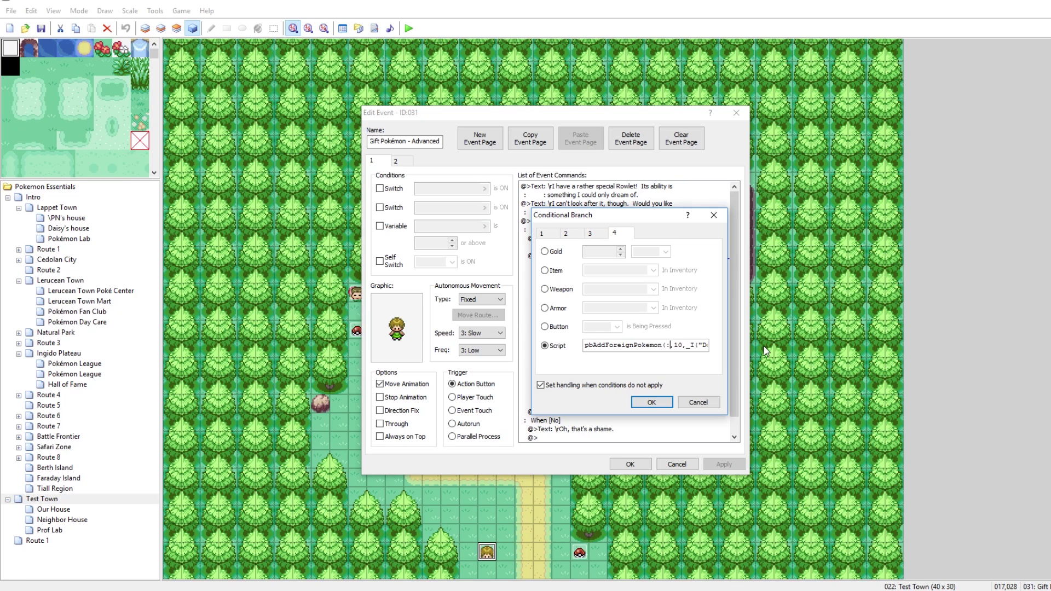
type("ROWLET")
left_click(655, 403)
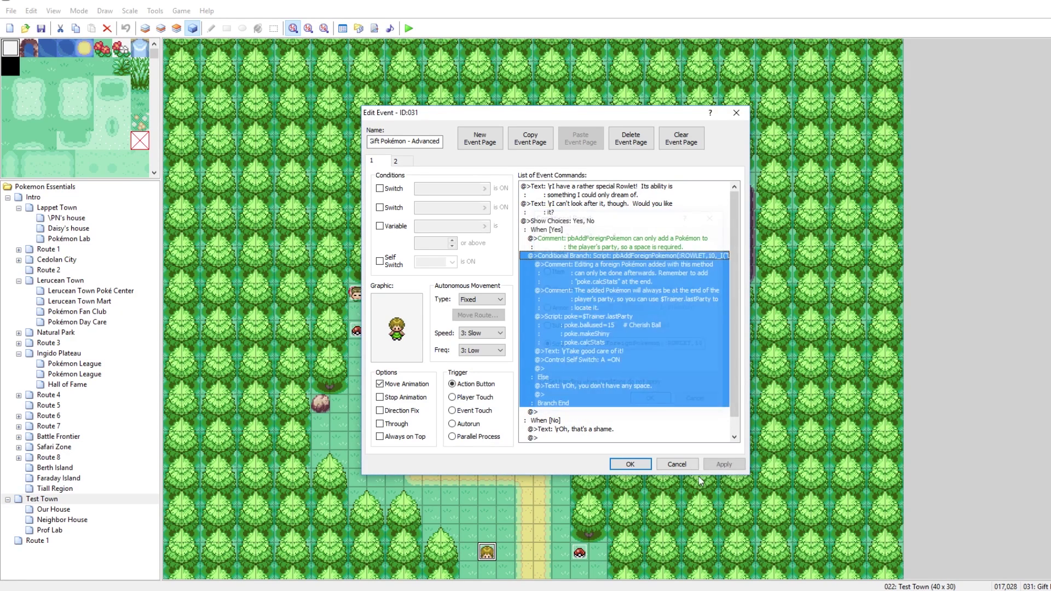
left_click(630, 464)
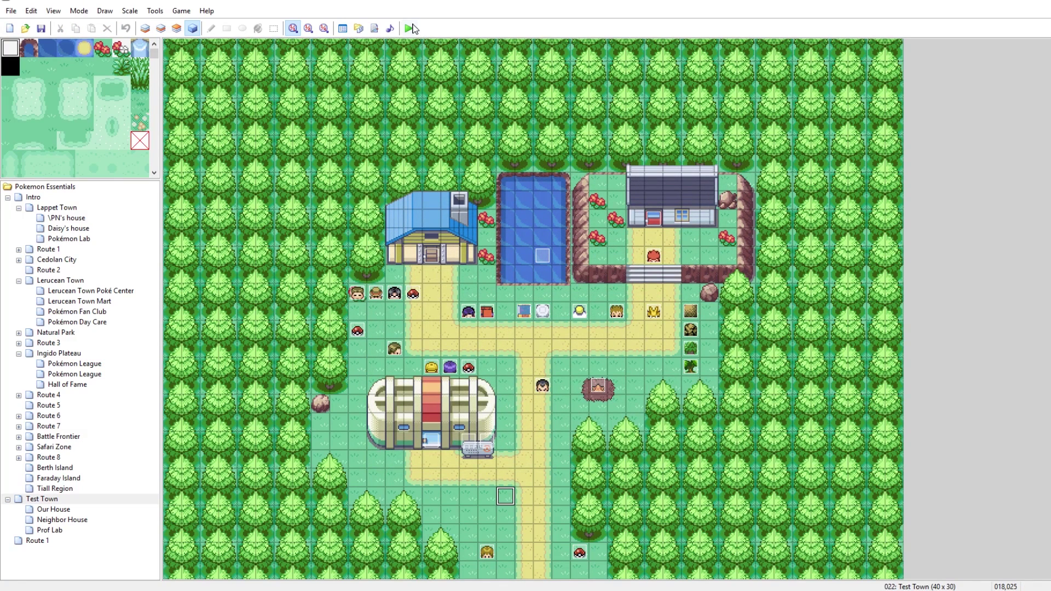
Run a quick F12 playtest, close it, and return to Rowlet's Type1 line
key("F12")
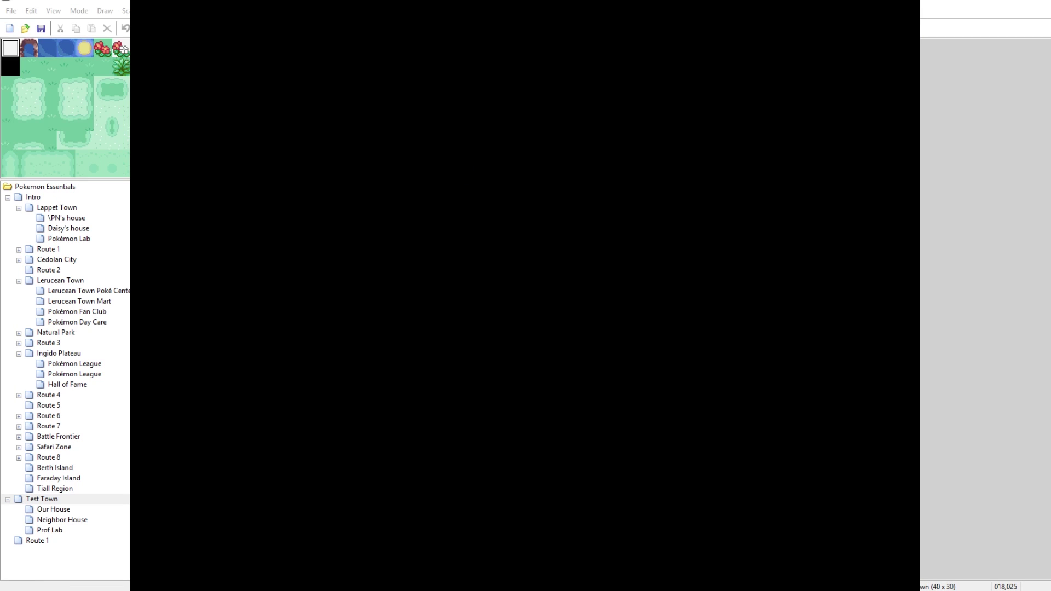
key("alt+F4")
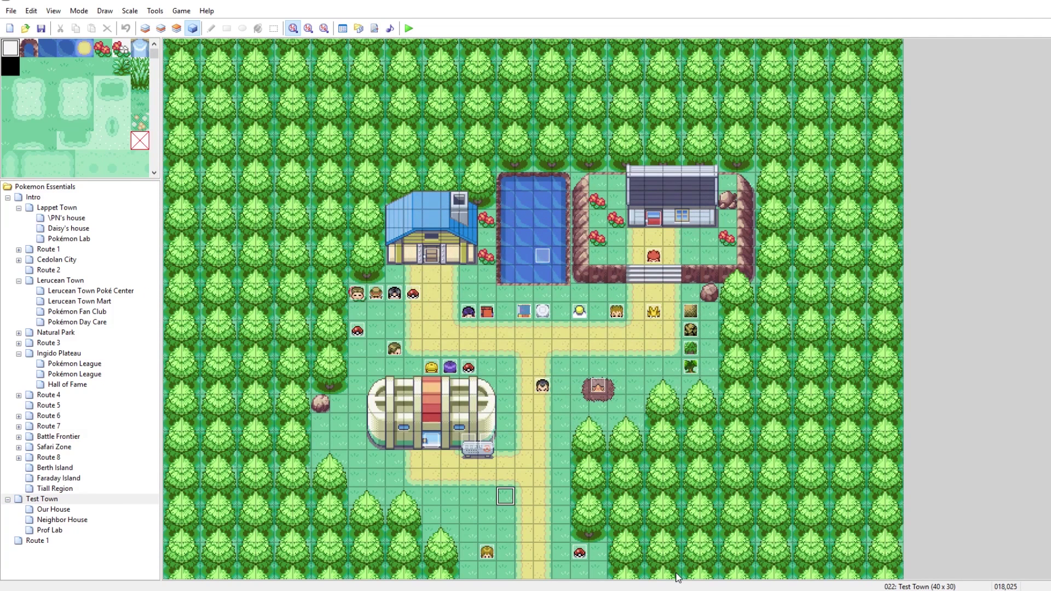
left_click(679, 590)
left_click(615, 334)
Change Rowlet's GenderRate from OneHalf to Female50Percent and save pokemon.txt
left_click_drag(473, 357, 443, 357)
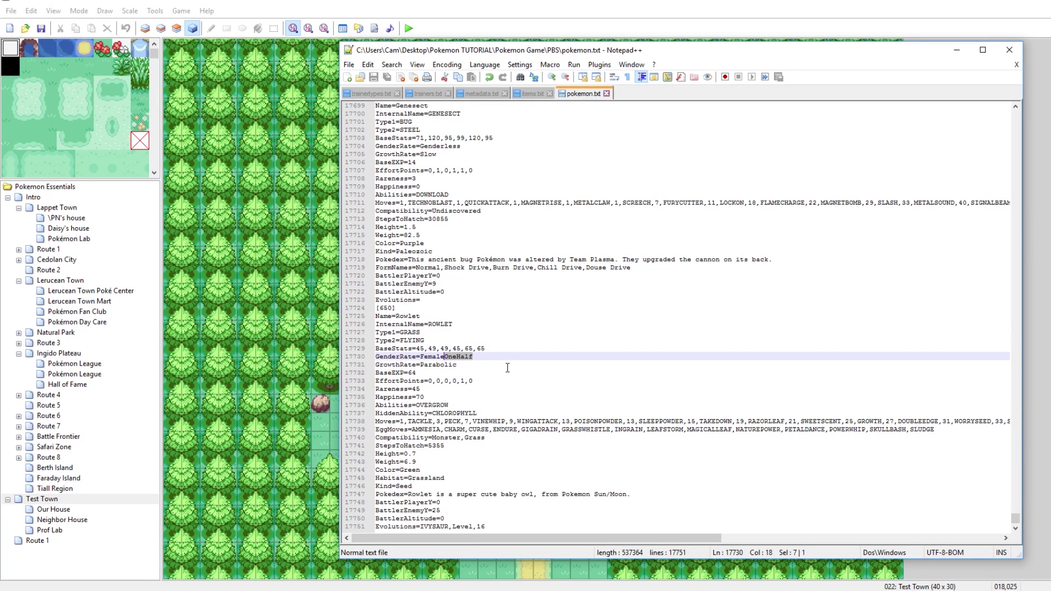
type("50Percent")
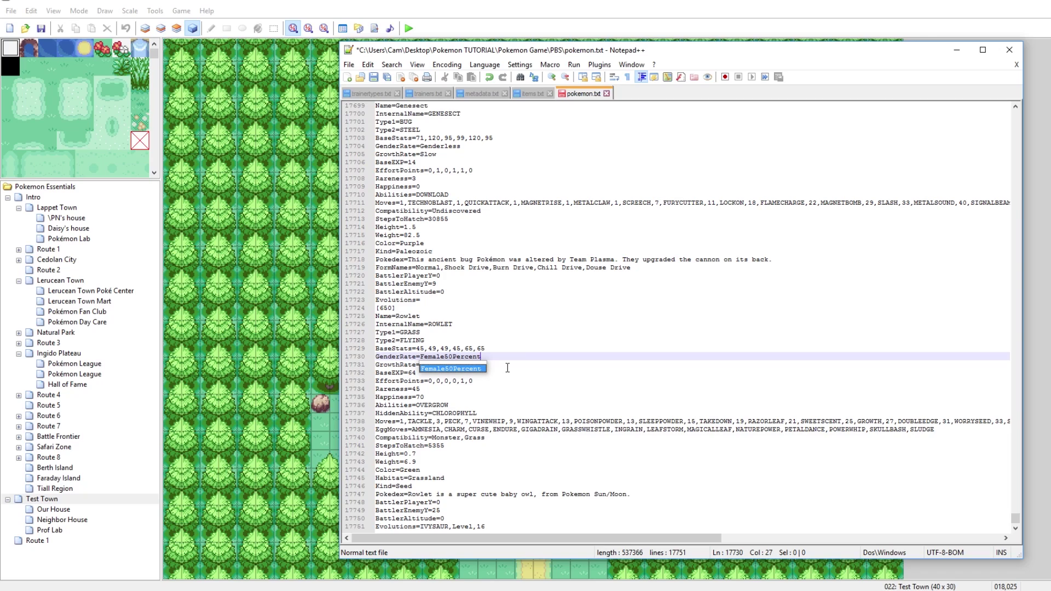
key("ctrl+s")
Review Rowlet's GrowthRate and Height lines, then switch to the map editor
left_click(508, 366)
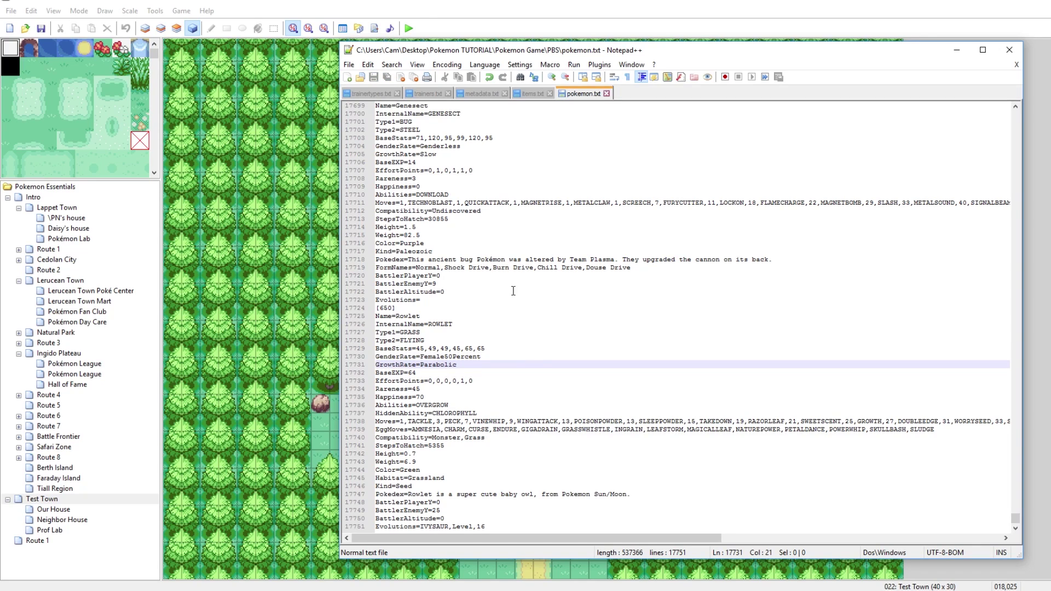
left_click_drag(385, 267, 542, 266)
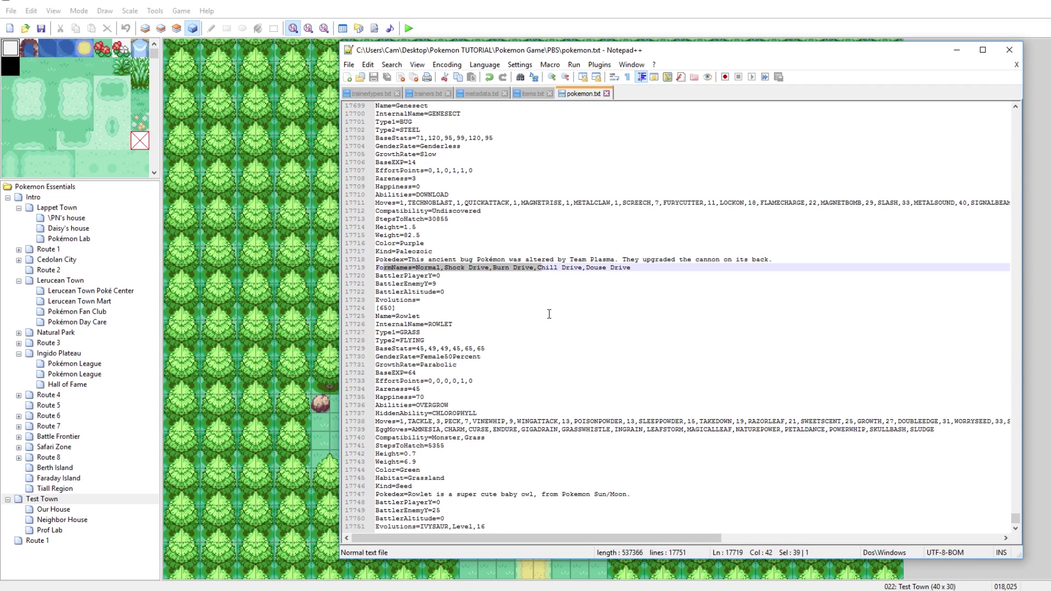
scroll(541, 314, "up", 2)
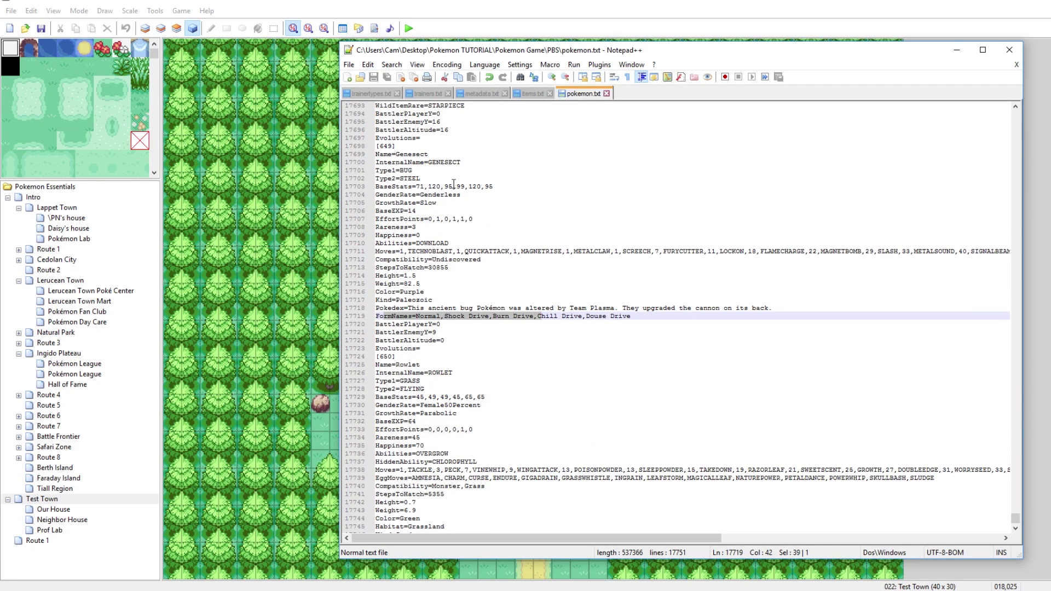
scroll(462, 205, "up", 12)
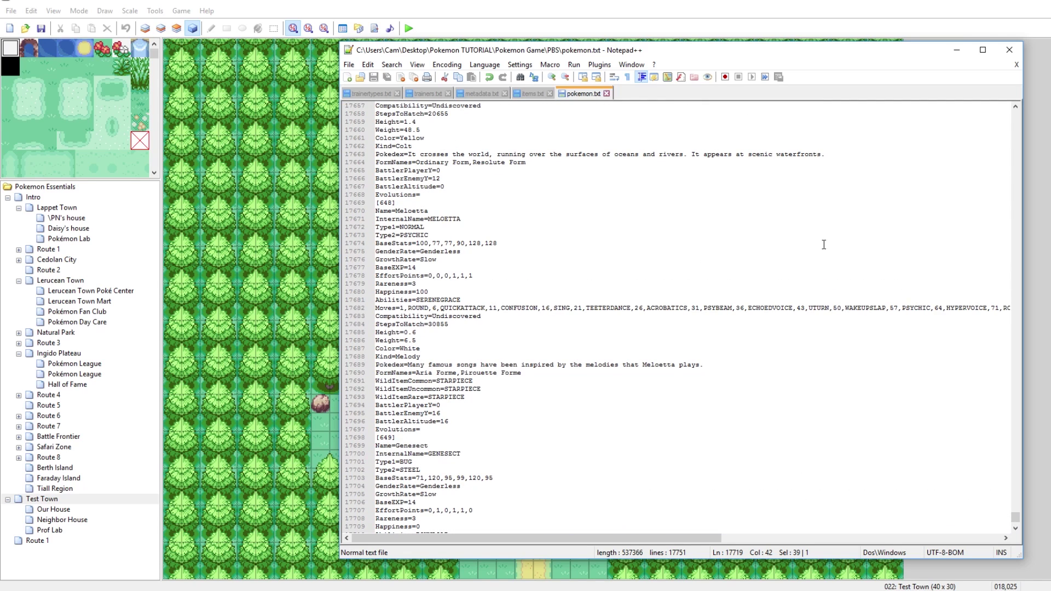
scroll(755, 403, "down", 14)
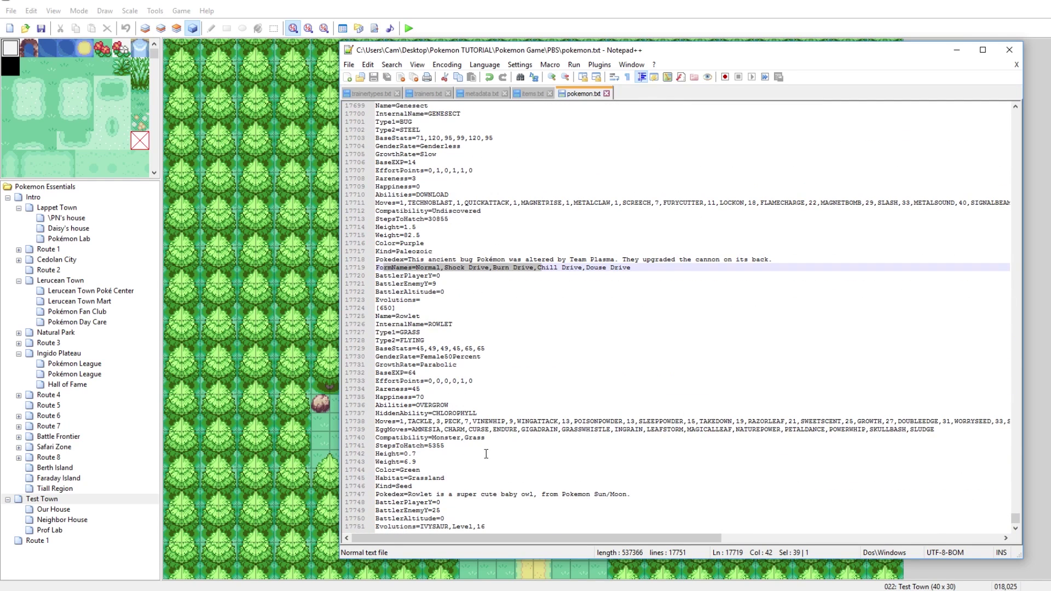
left_click(486, 454)
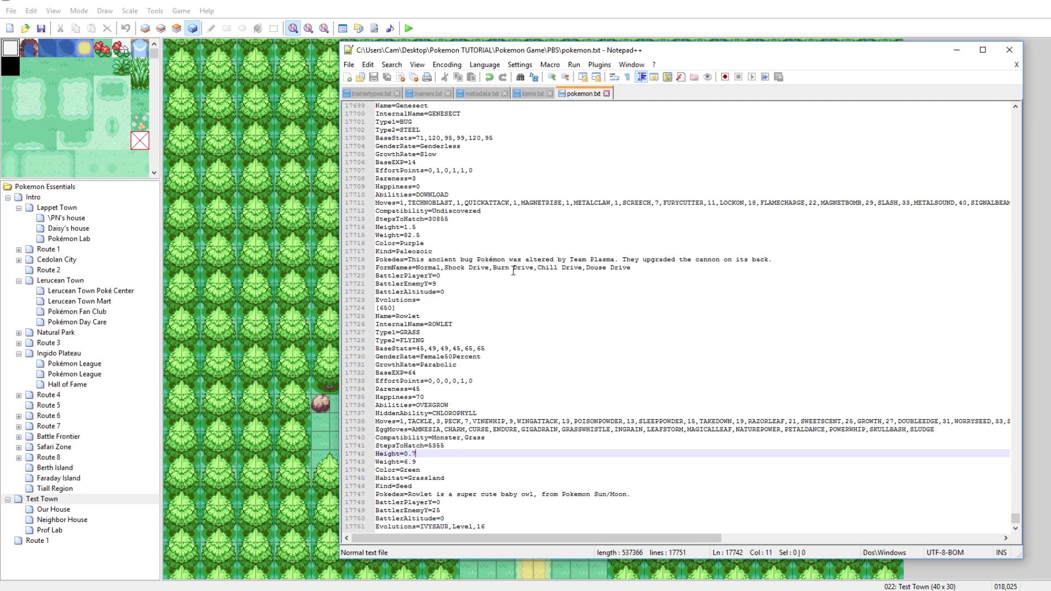
key("alt+Tab")
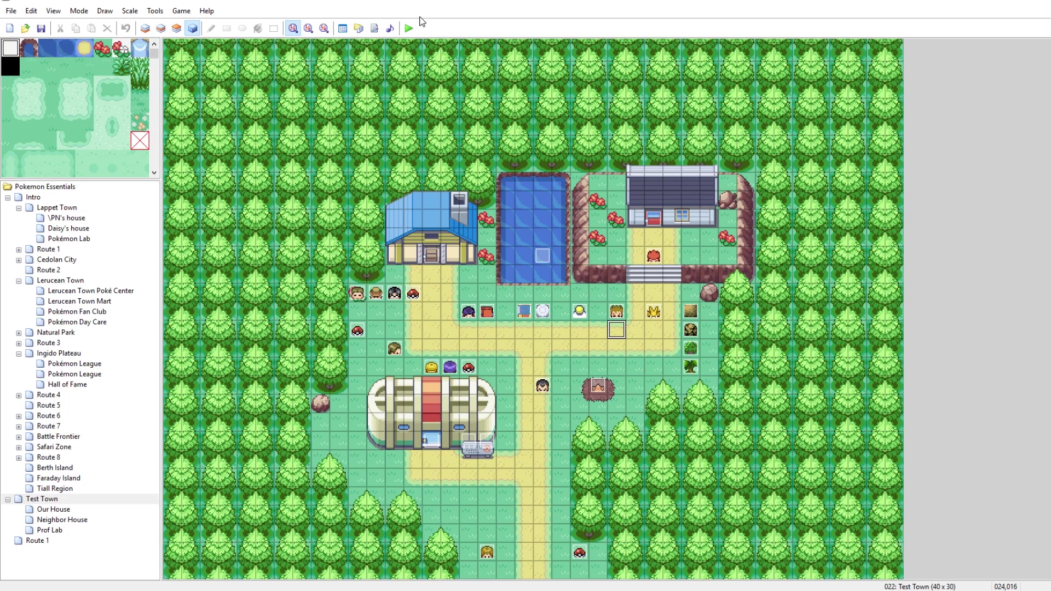
Launch a playtest from the RPG Maker XP toolbar
left_click(409, 28)
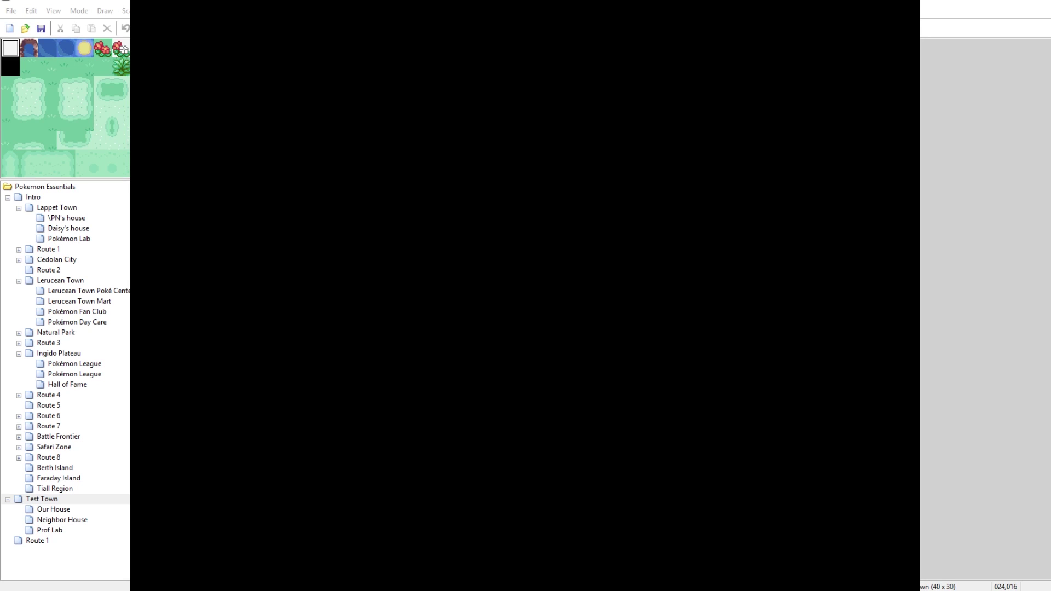
Continue past the load screen and walk down and left toward the girl
key("Return")
key("Down")
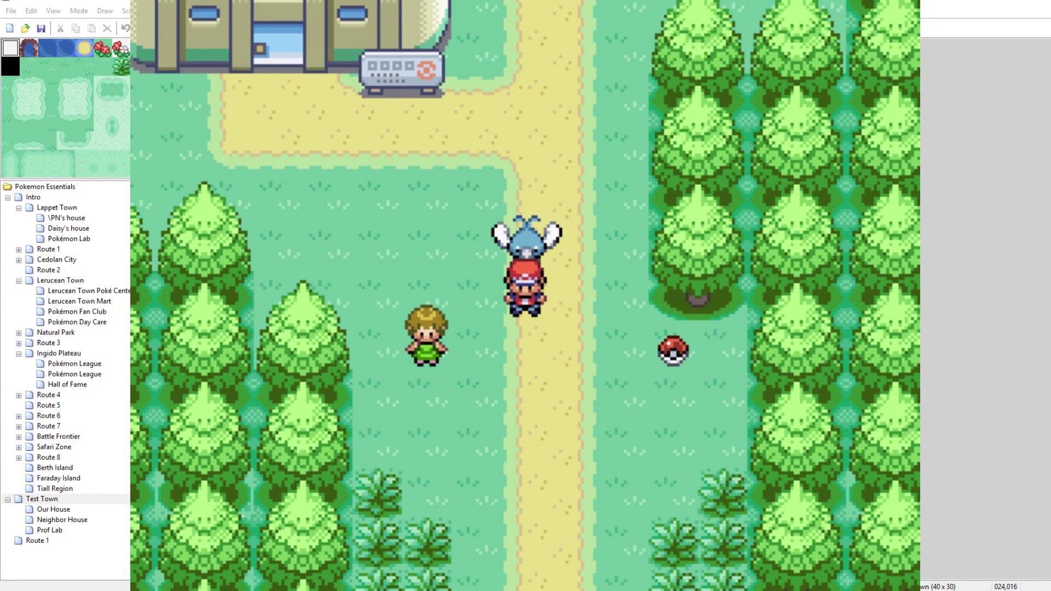
key("Down")
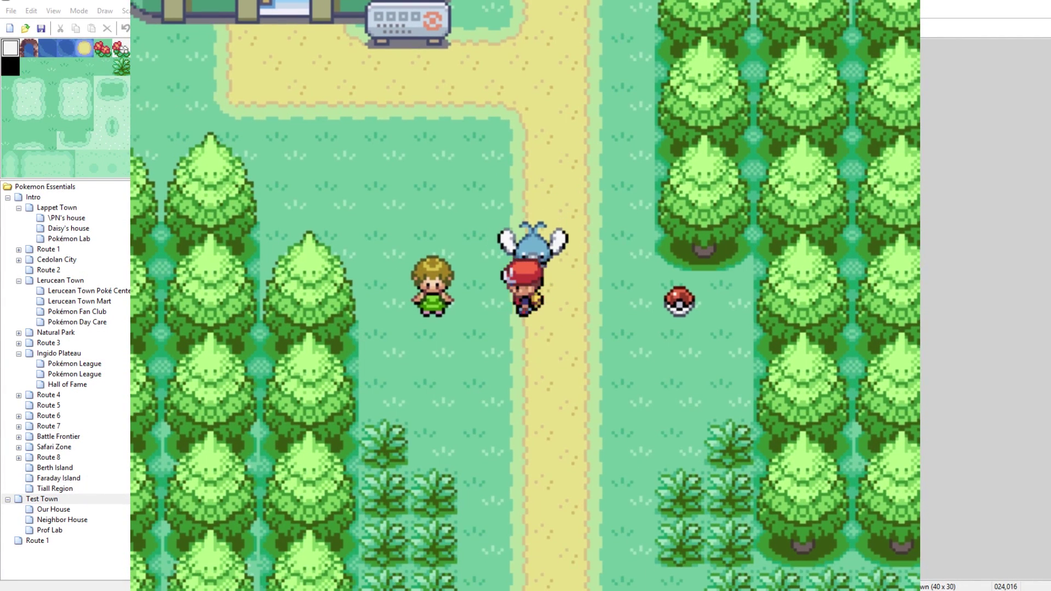
key("Left")
Delete Chansey from the party through its Debug options
key("Escape")
key("Return")
key("Down")
key("Down")
key("Right")
key("Return")
key("Down")
key("Return")
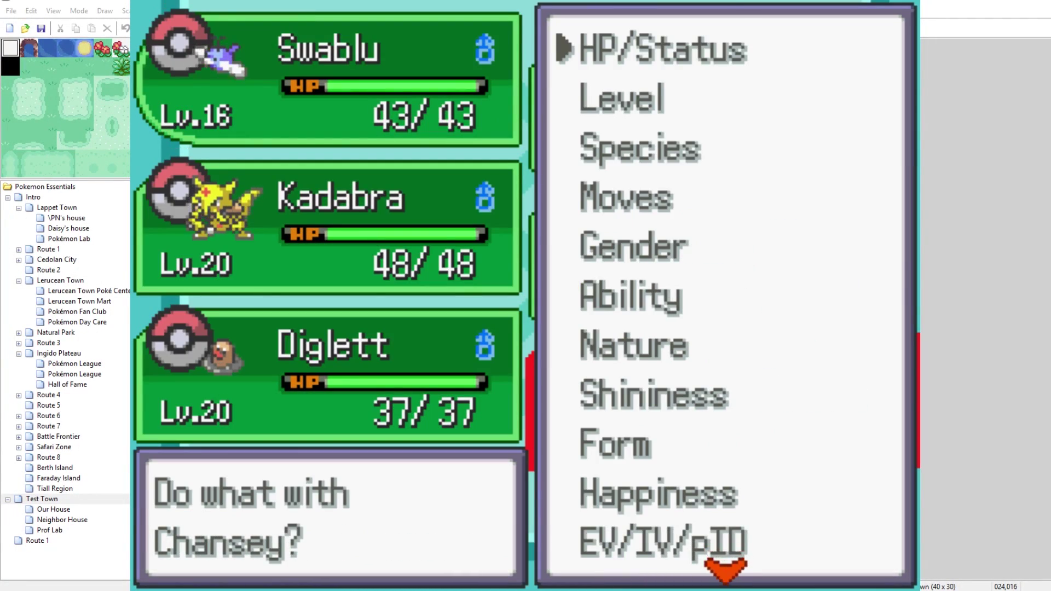
key("Up")
key("Up")
key("Return")
key("Return")
key("Return")
key("Escape")
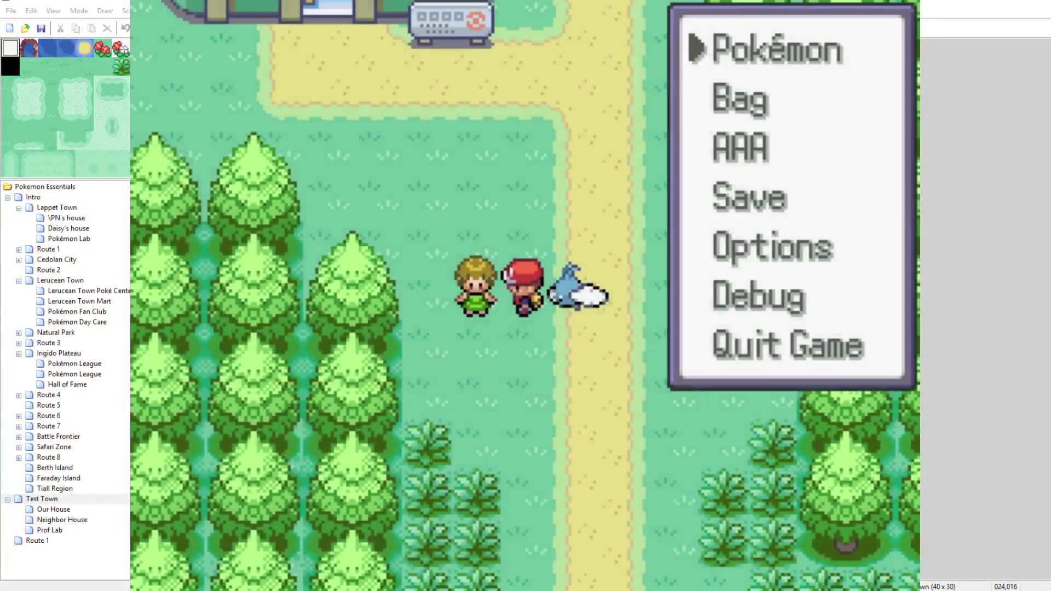
key("Escape")
key("Return")
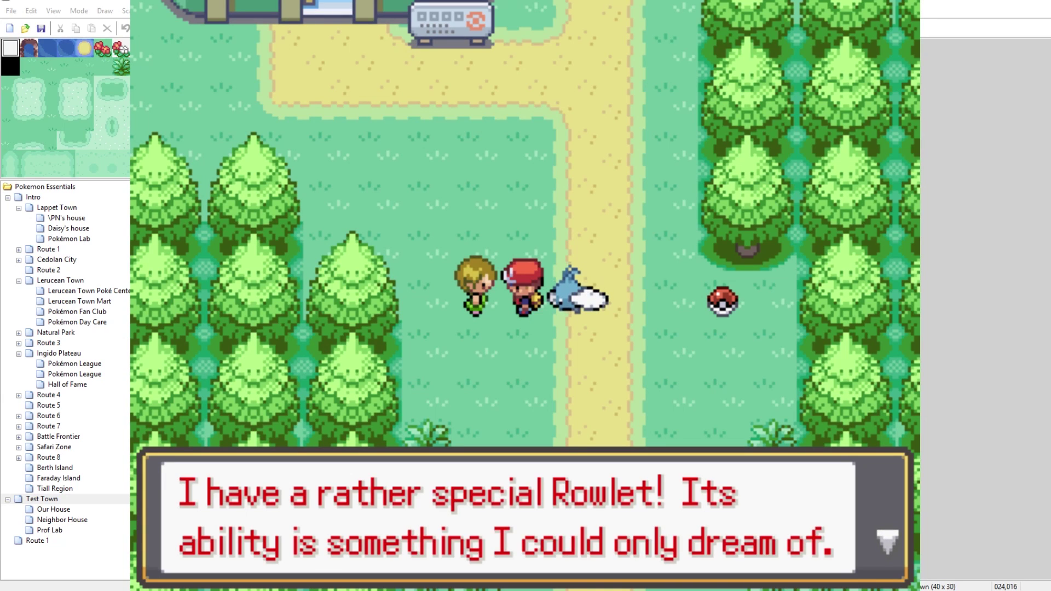
Talk to the girl and accept her special Rowlet as a gift
key("Return")
key("Return")
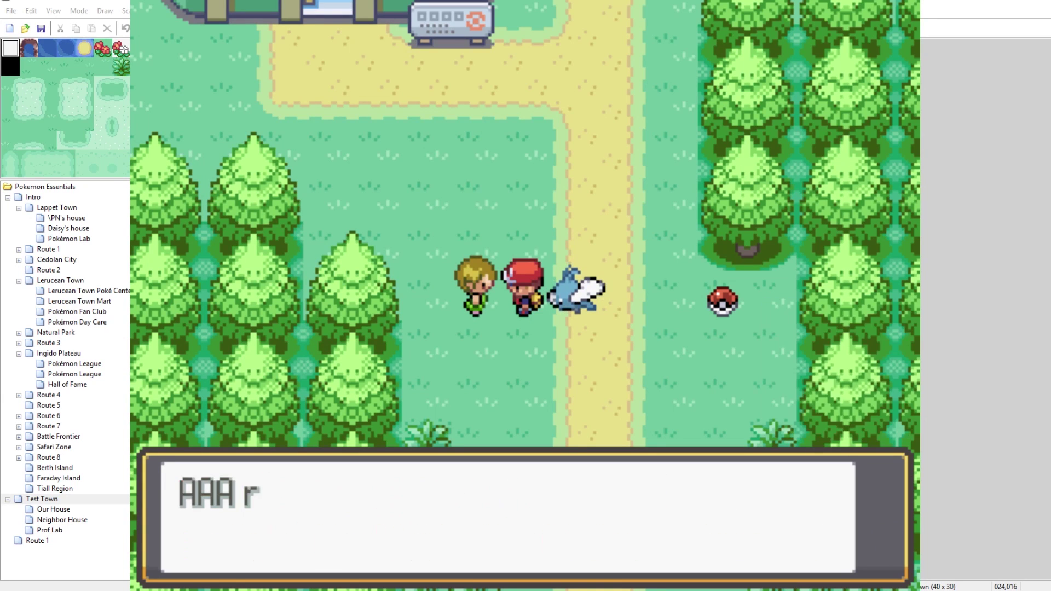
key("Return")
key("Return")
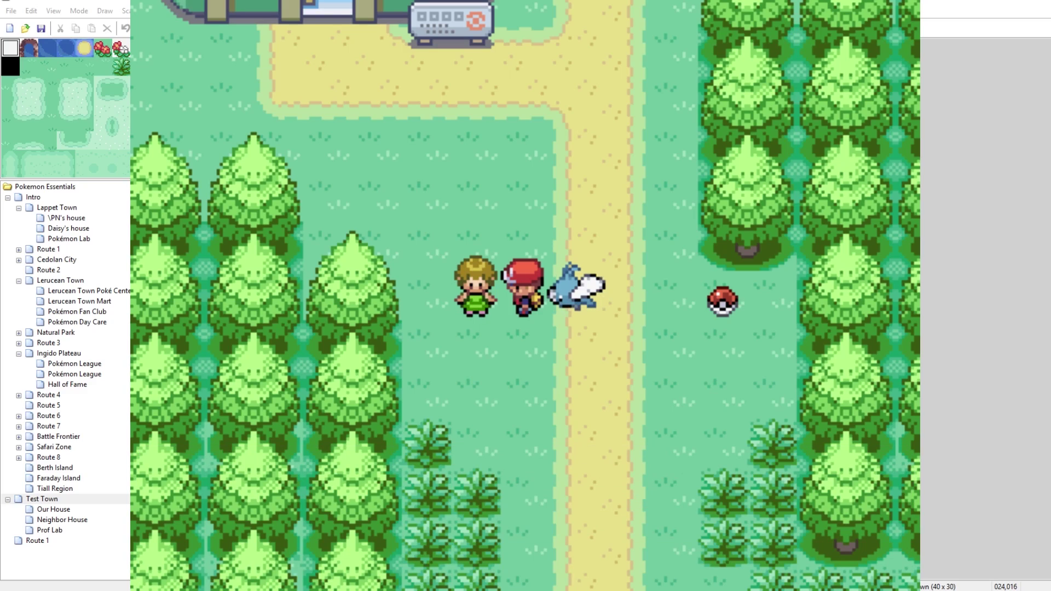
From the pause menu's party screen, open the shiny Rowlet's summary
key("Down")
key("Escape")
key("Return")
key("Up")
key("Up")
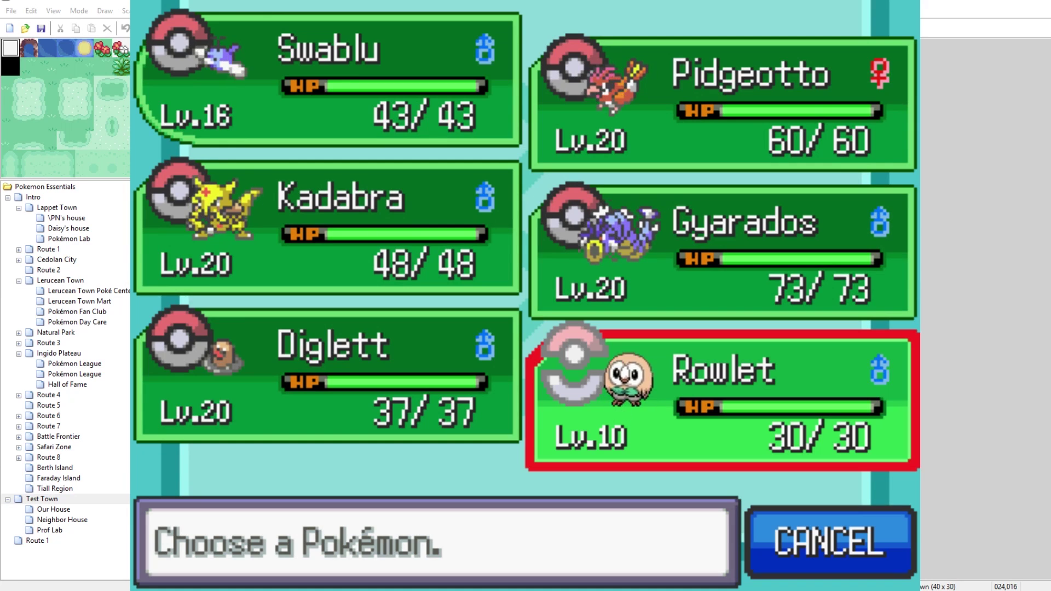
key("Left")
key("Left")
key("Down")
key("Return")
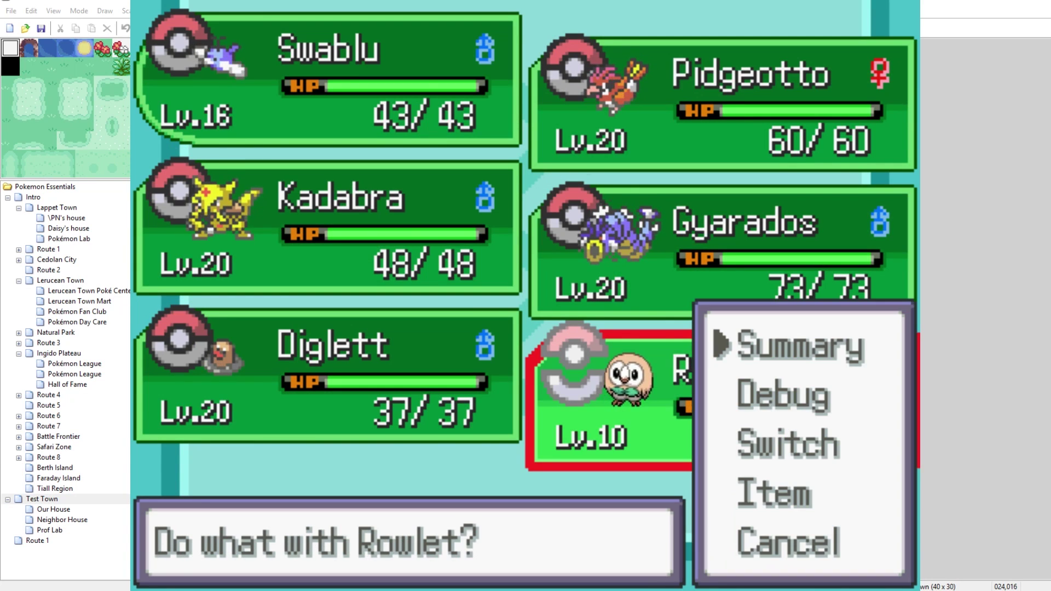
key("Escape")
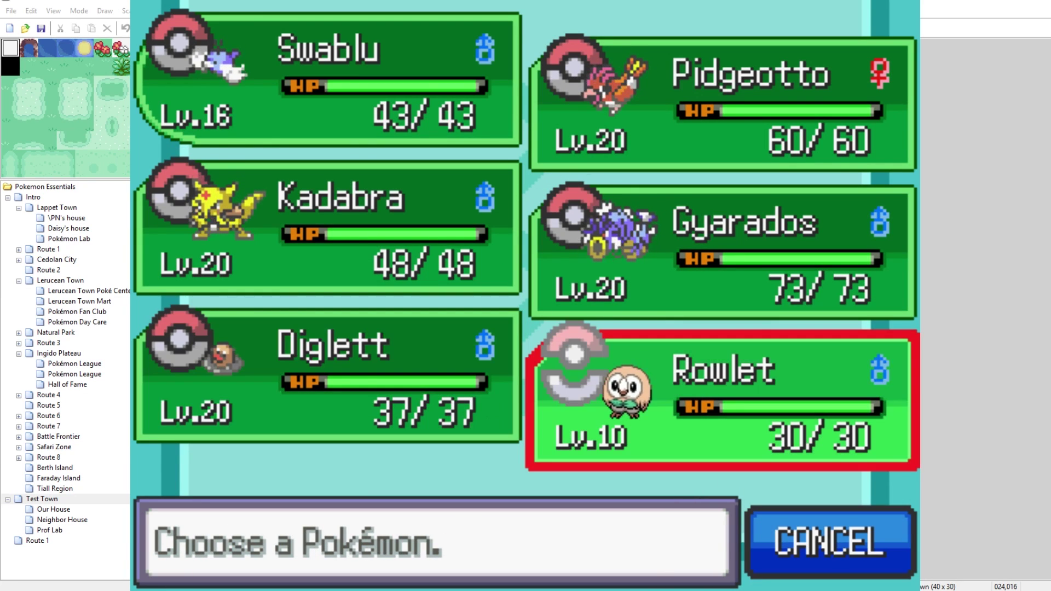
key("Return")
key("Return")
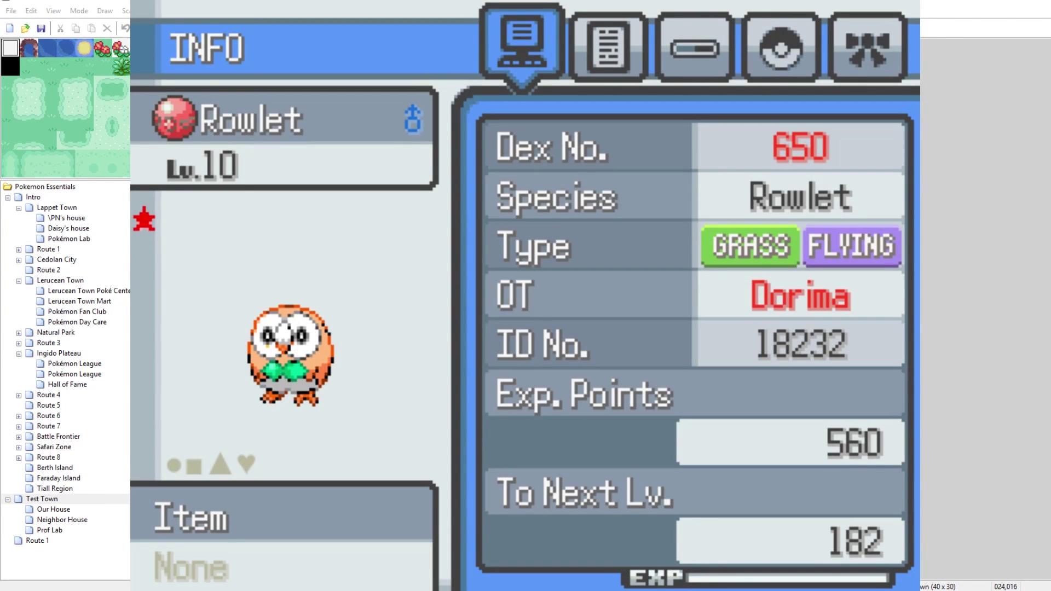
Page through Rowlet's summary to its moves, inspect Tackle, then close it
key("Down")
key("Up")
key("Down")
key("Up")
key("Right")
key("Right")
key("Right")
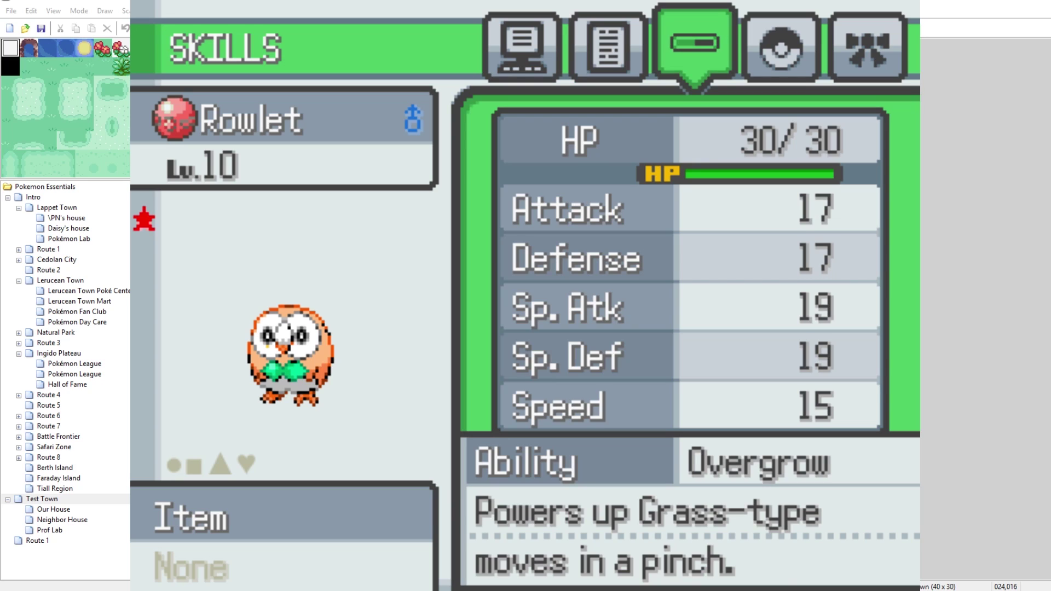
key("Return")
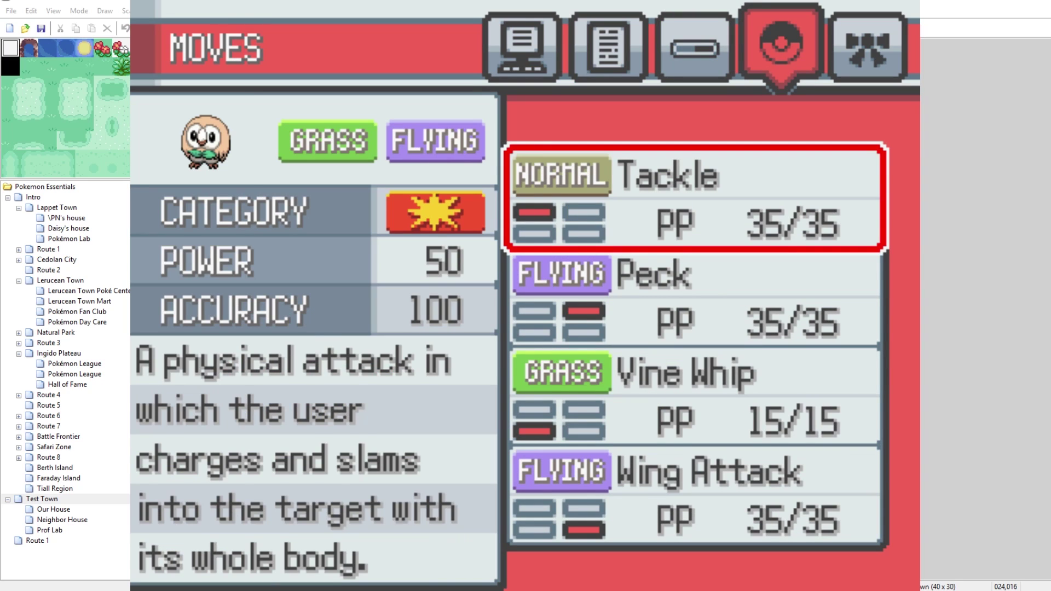
key("Down")
key("Down")
key("Down")
key("Escape")
key("Right")
key("Left")
key("Left")
key("Left")
key("Left")
key("Escape")
key("Escape")
key("Escape")
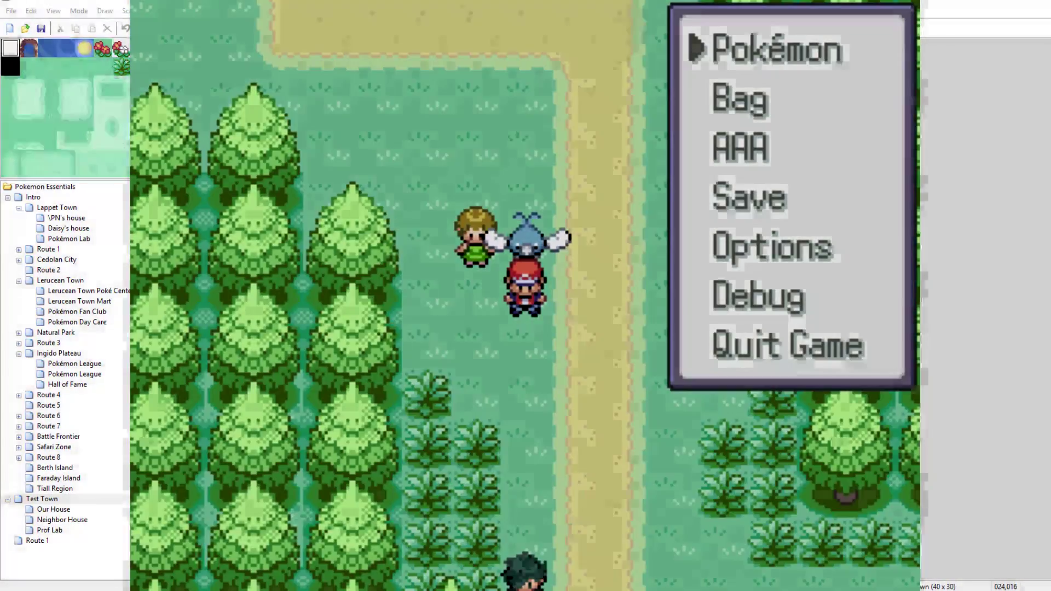
Change Diglett's species to 650 Rowlet with the Debug Species option
key("Return")
key("Down")
key("Down")
key("Return")
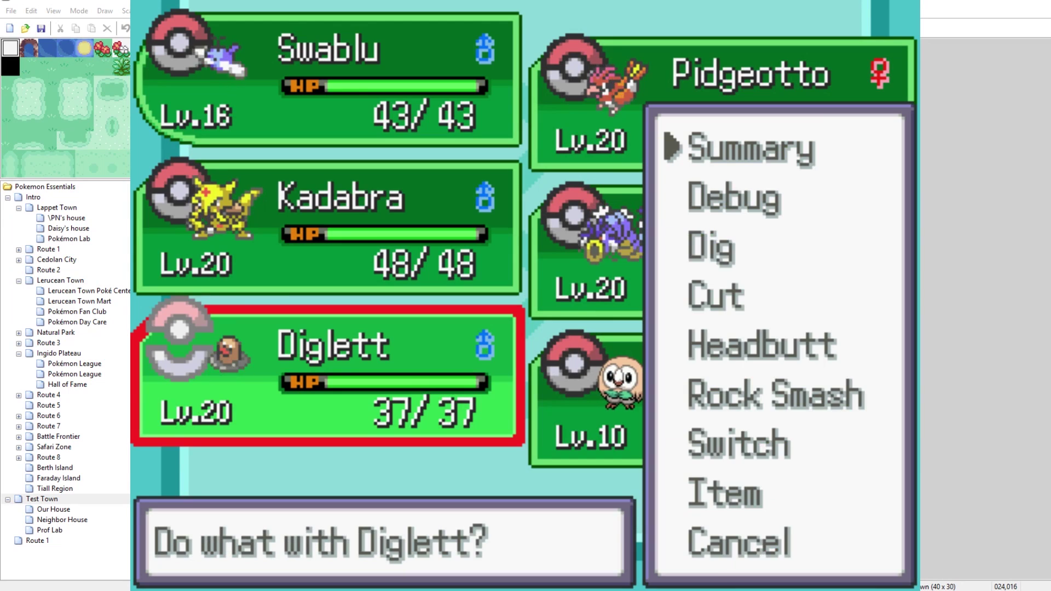
key("Down")
key("Down")
key("Down")
key("Up")
key("Up")
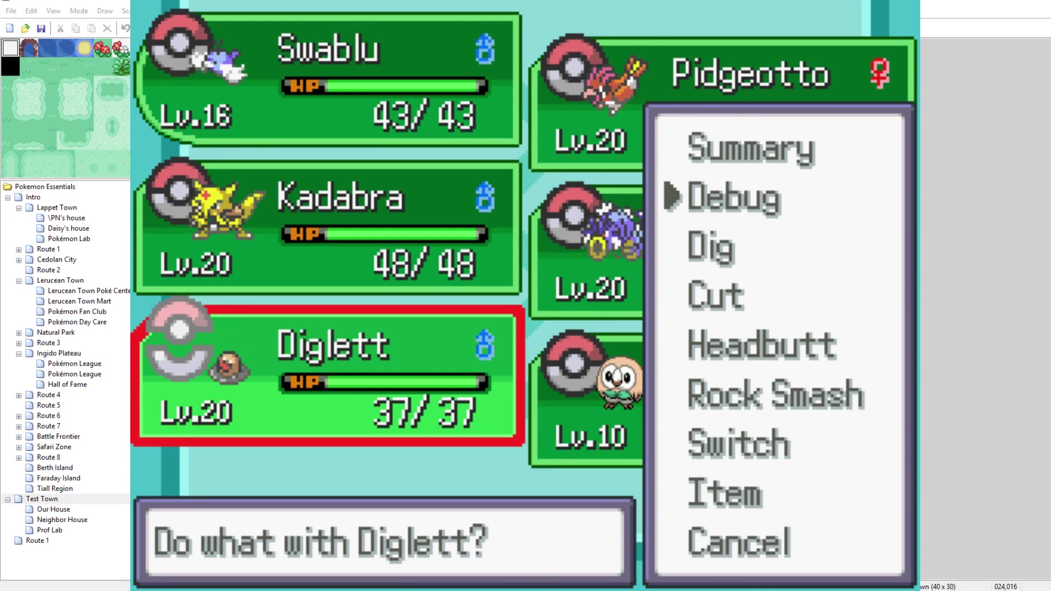
key("Return")
key("Down")
key("Return")
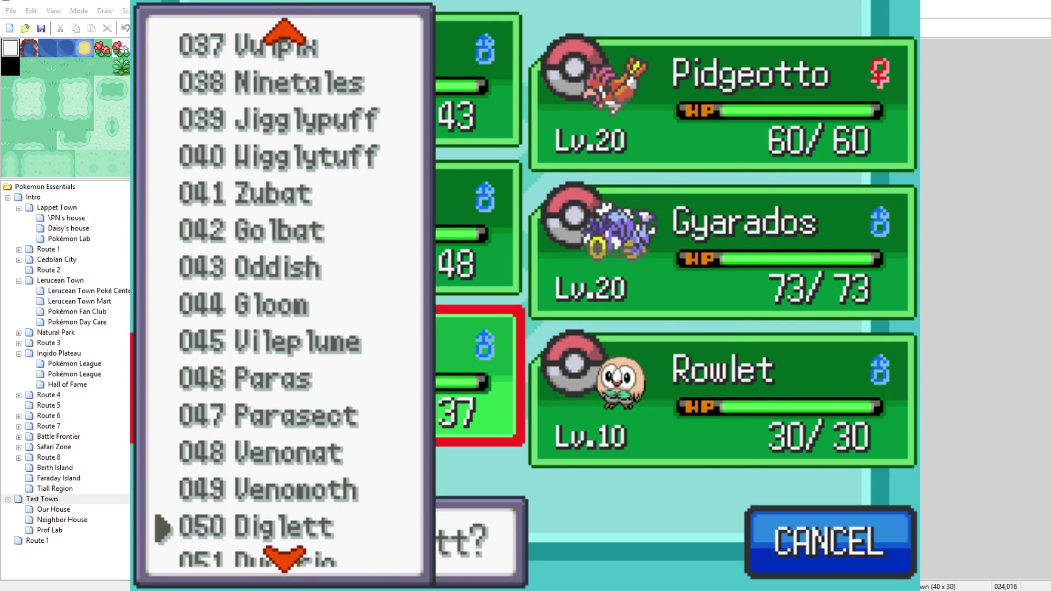
key("Right")
key("Right")
key("Right")
key("Right")
key("Right")
key("Right")
key("Right")
key("Right")
key("Right")
key("Right")
key("Right")
key("Right")
key("Right")
key("Right")
key("Right")
key("Right")
key("Right")
key("Right")
key("Right")
key("Right")
key("Right")
key("Right")
key("Right")
key("Right")
key("Right")
key("Right")
key("Right")
key("Right")
key("Right")
key("Right")
key("Right")
key("Right")
key("Right")
key("Right")
key("Right")
key("Right")
key("Right")
key("Right")
key("Right")
key("Right")
key("Right")
key("Right")
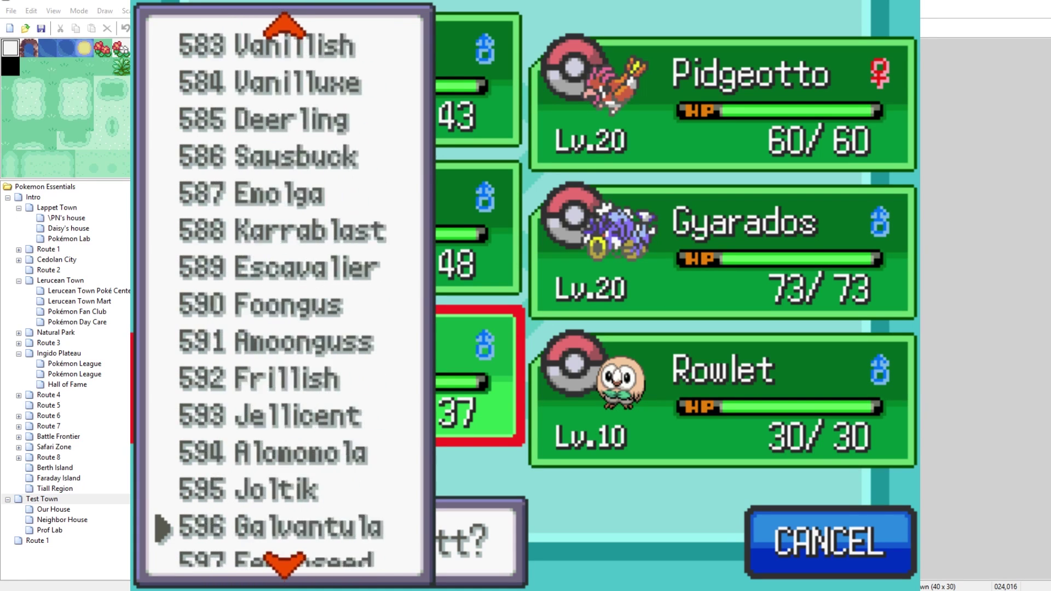
key("Return")
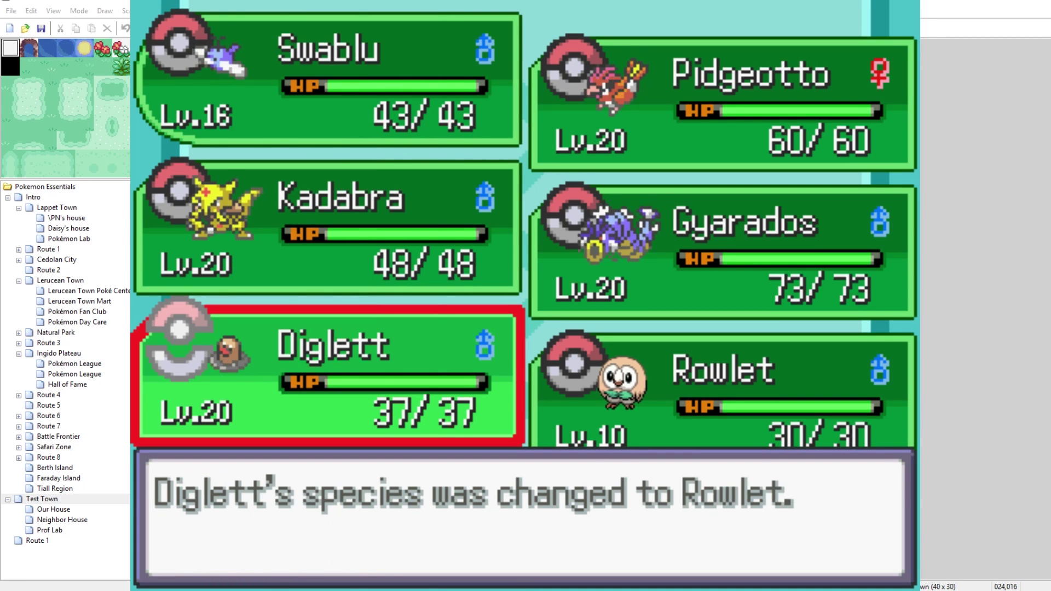
key("Return")
key("Escape")
Compare the new Lv.22 Rowlet's summary with the shiny Lv.10 Rowlet, then exit to the map
key("Right")
key("Left")
key("Return")
key("Return")
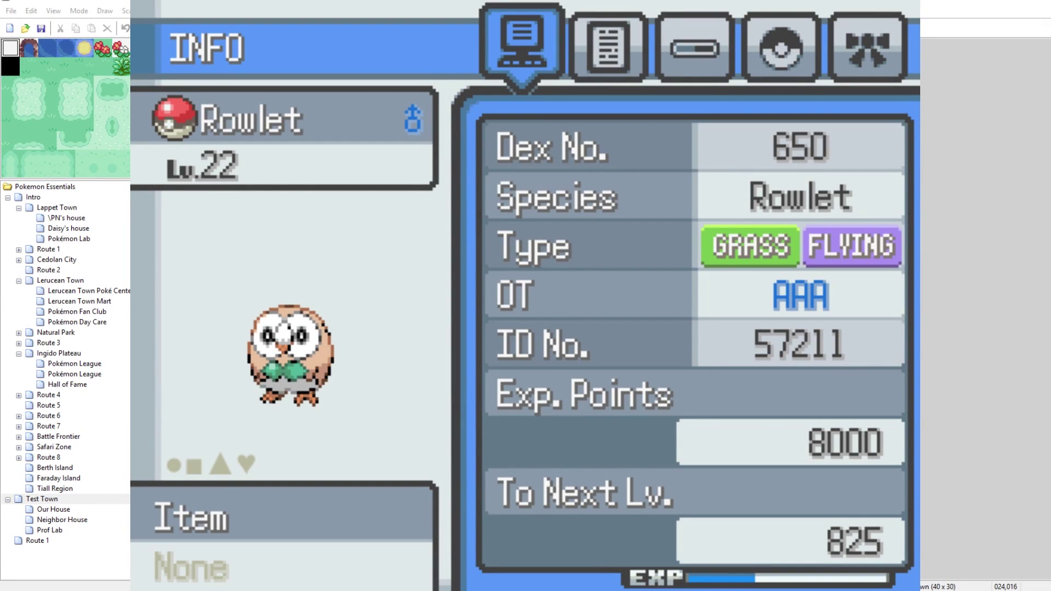
key("Down")
key("Escape")
key("Escape")
Swap the Lv.22 Rowlet into Swablu's first party slot and return to the map
key("Escape")
key("Escape")
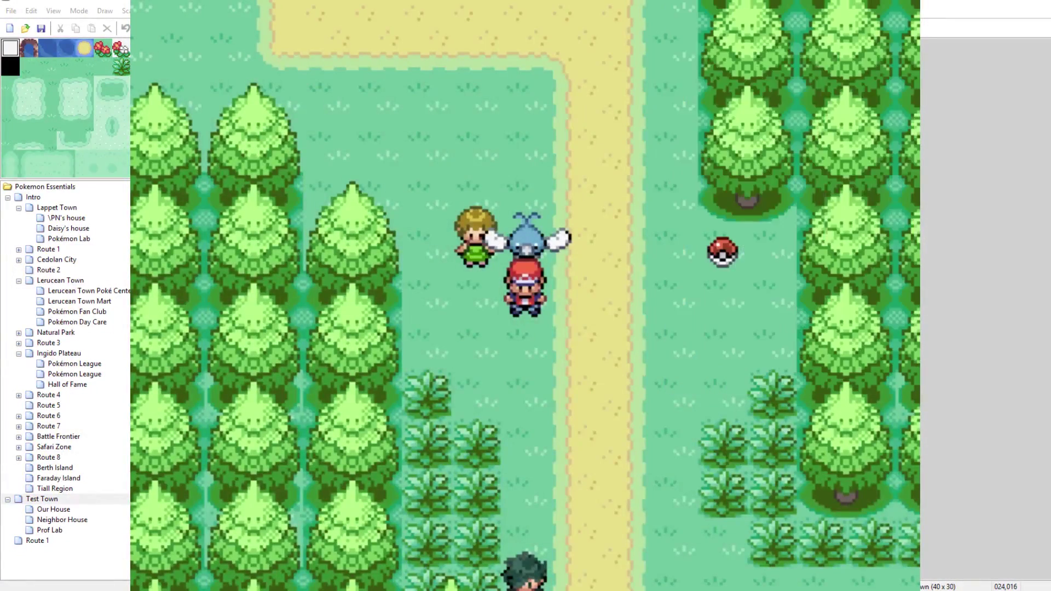
key("Right")
key("Right")
key("Escape")
key("Return")
key("Down")
key("Down")
key("Return")
key("Down")
key("Down")
key("Down")
key("Down")
key("Down")
key("Down")
key("Return")
key("Up")
key("Up")
key("Return")
key("Escape")
key("Escape")
Face the following Rowlet, swap it with Swablu again, and compare with the Lv.10 Rowlet's summary
key("Left")
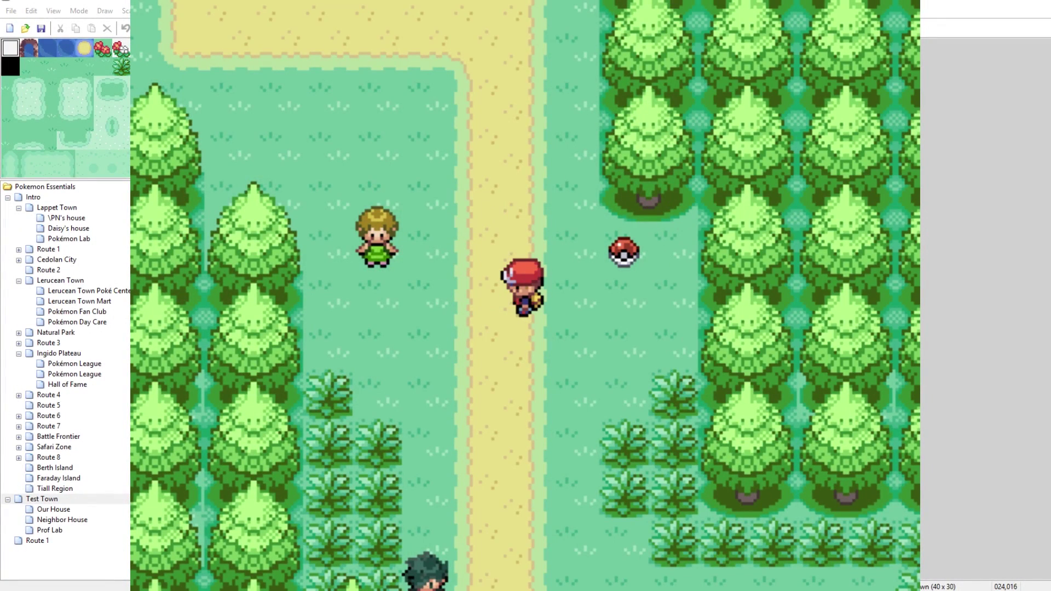
key("Return")
key("Escape")
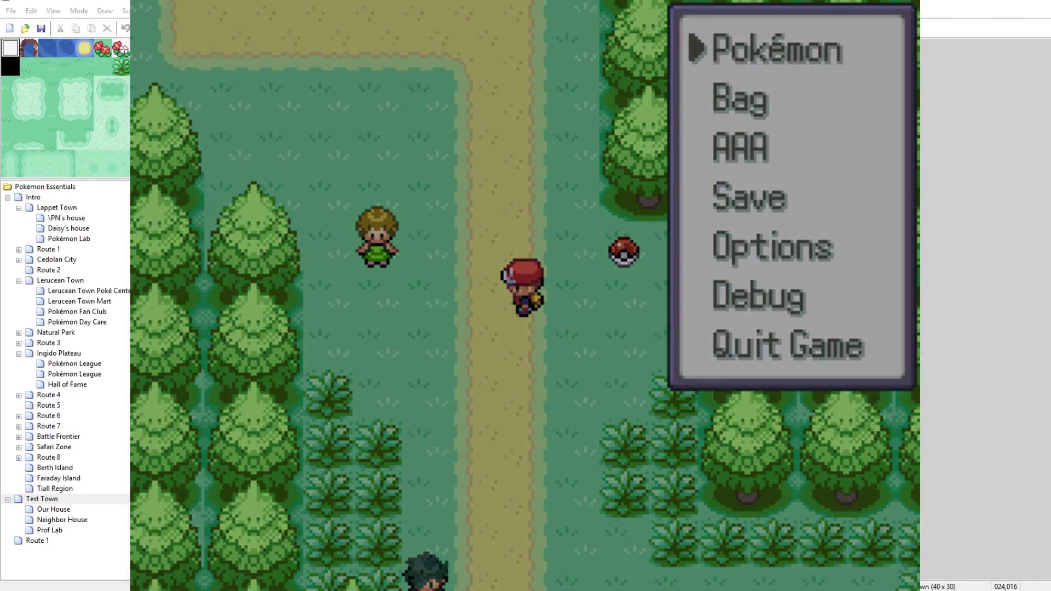
key("Return")
key("Return")
key("Down")
key("Down")
key("Down")
key("Down")
key("Down")
key("Down")
key("Return")
key("Down")
key("Down")
key("Return")
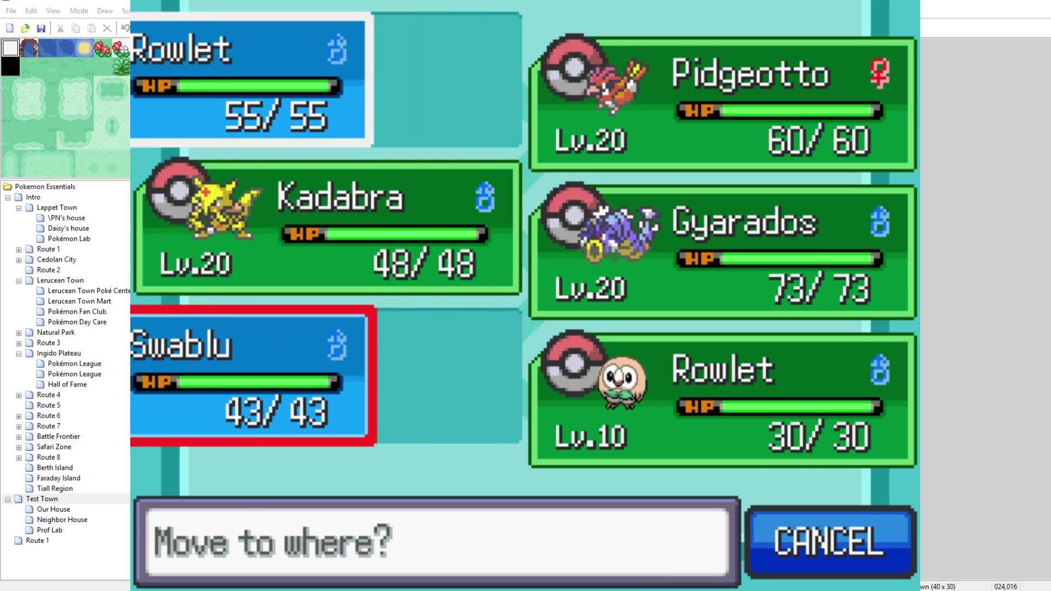
key("Right")
key("Left")
key("Return")
key("Return")
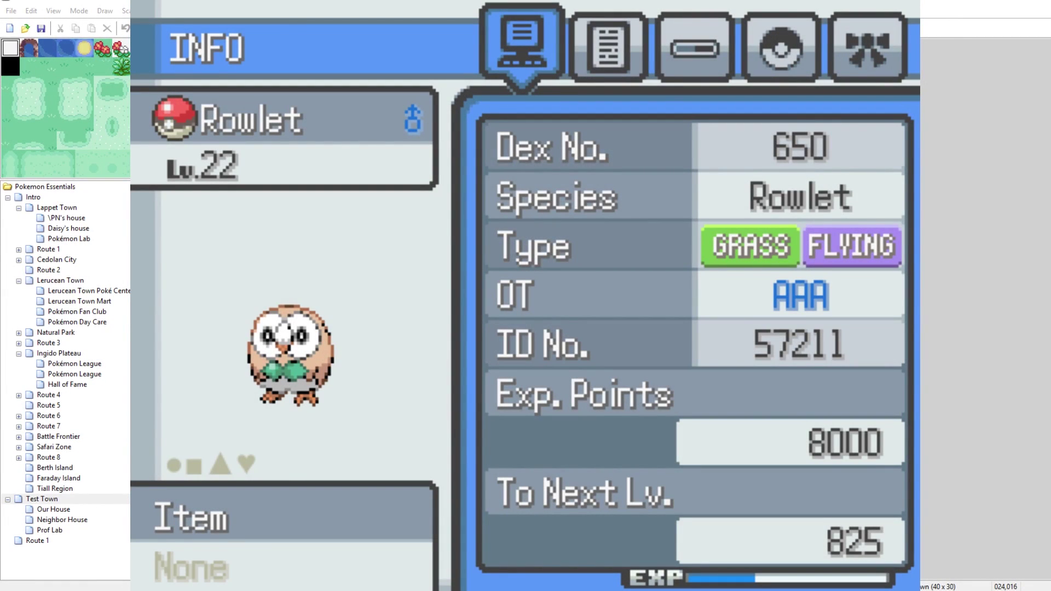
key("Down")
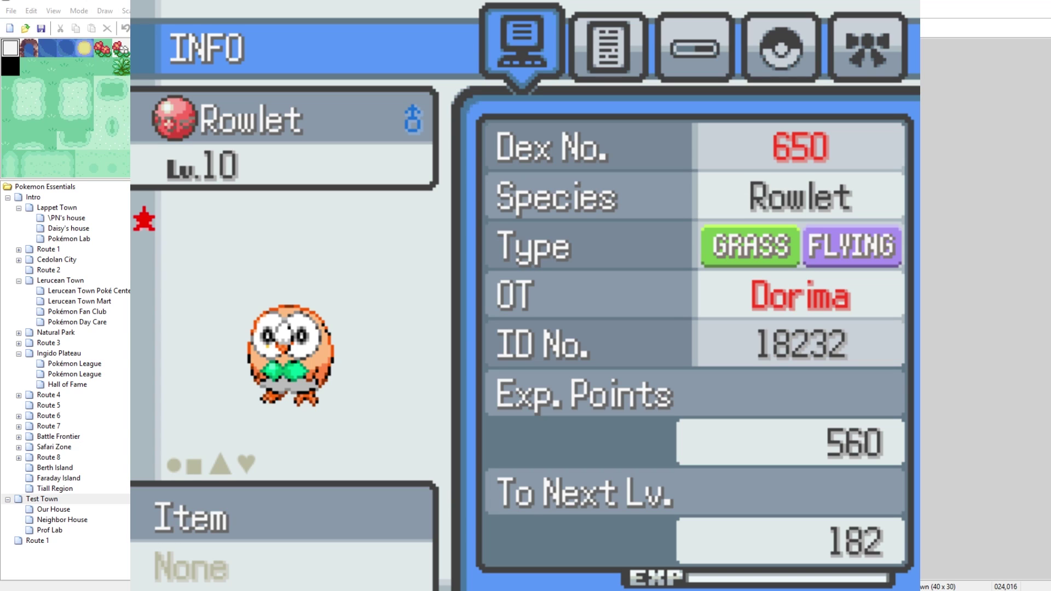
key("Escape")
Move the Lv.22 Rowlet back into the first party slot and close the menus
key("Return")
key("Down")
key("Down")
key("Down")
key("Down")
key("Down")
key("Down")
key("Return")
key("Up")
key("Up")
key("Return")
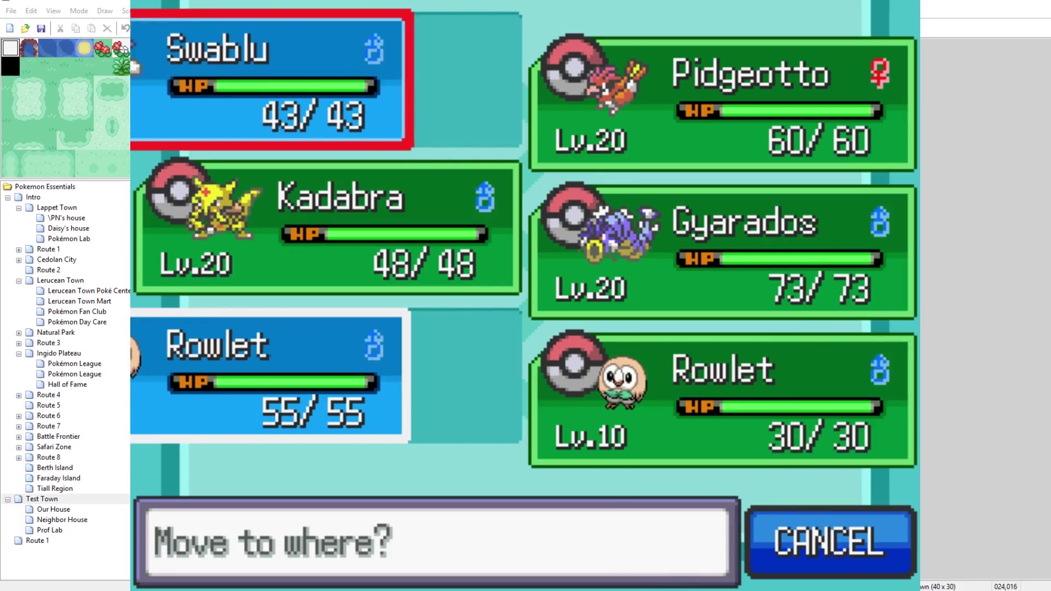
key("Escape")
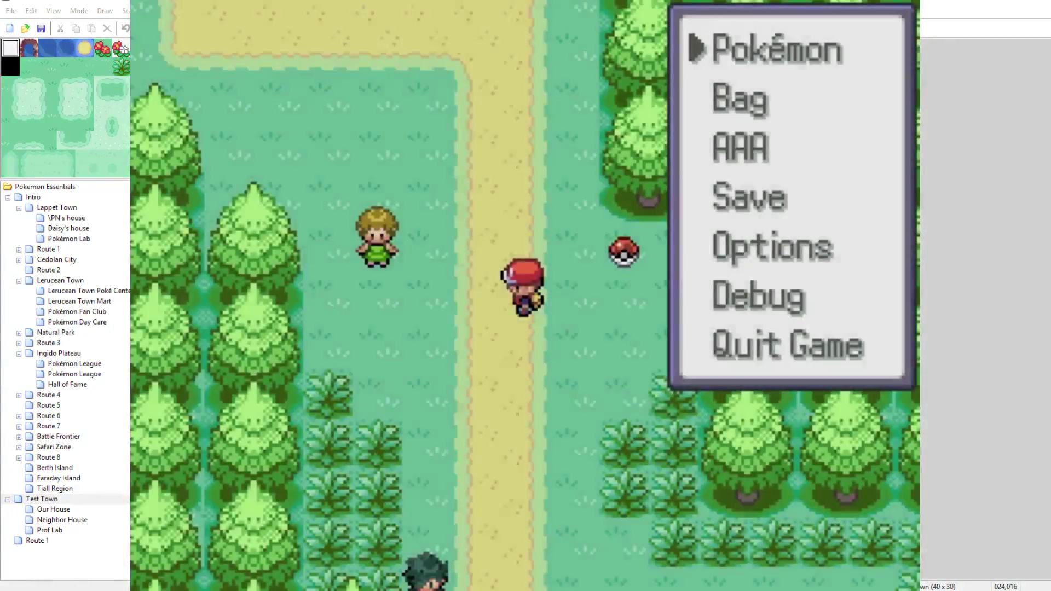
key("Escape")
Walk down the path and confirm the party order: Rowlet, Kadabra, Swablu
key("Down")
key("Down")
key("Escape")
key("Return")
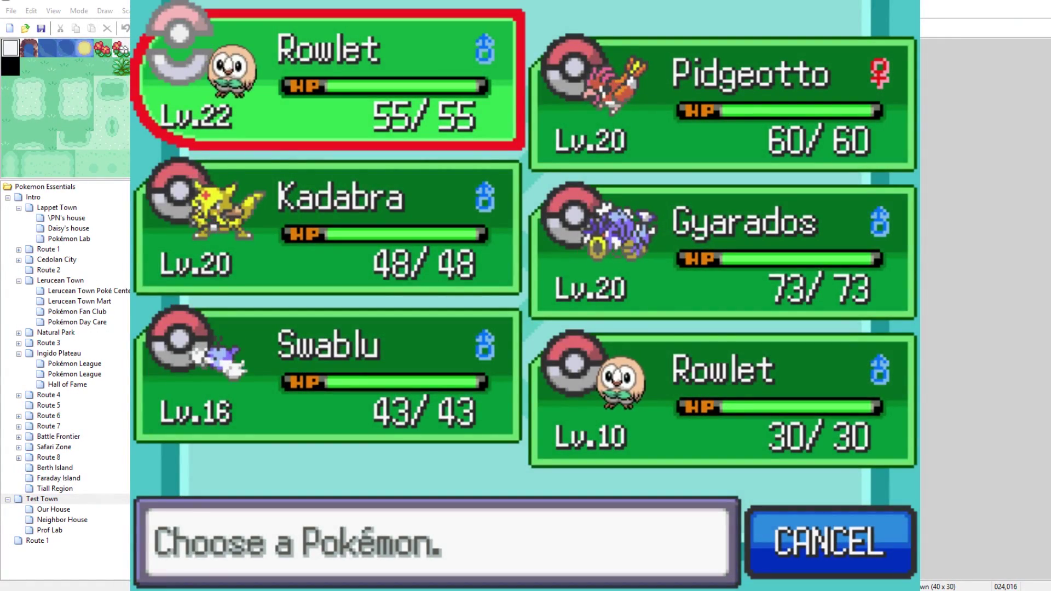
key("Down")
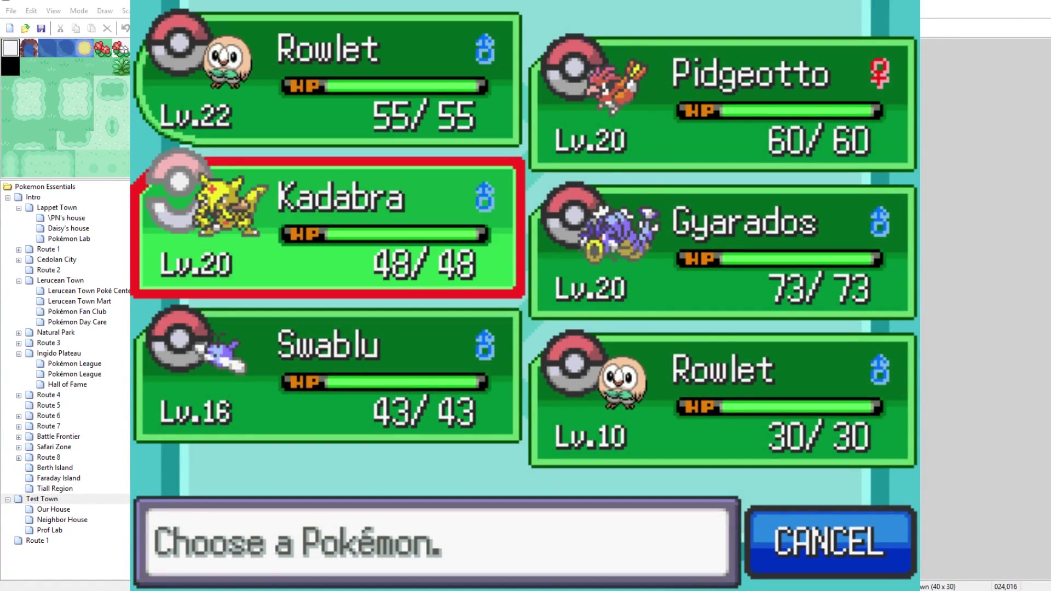
key("Escape")
key("Escape")
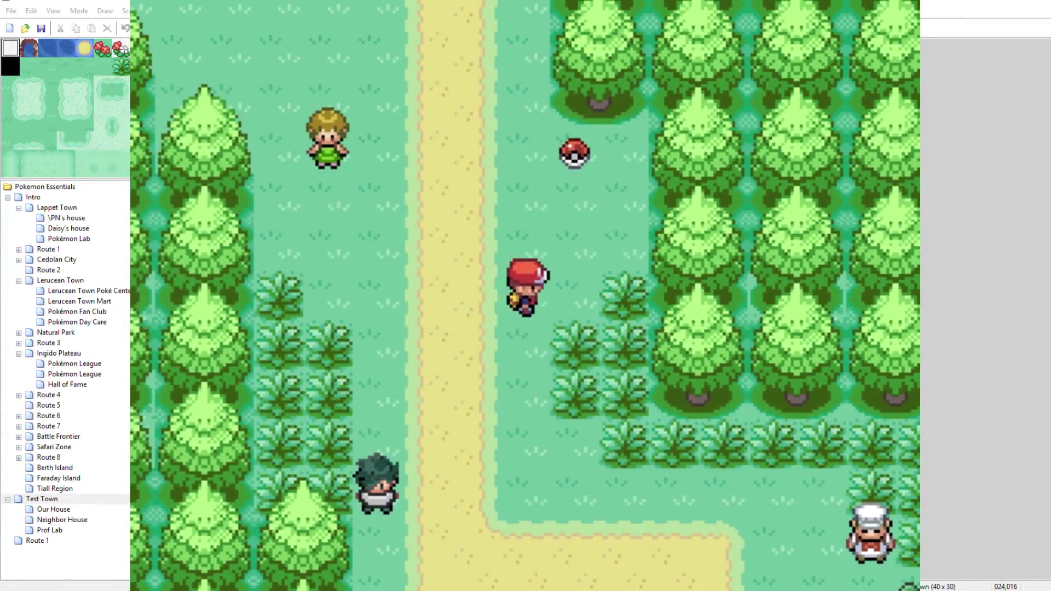
Walk into tall grass to meet a wild Bulbasaur and review Rowlet's FIGHT moves
key("Right")
key("Down")
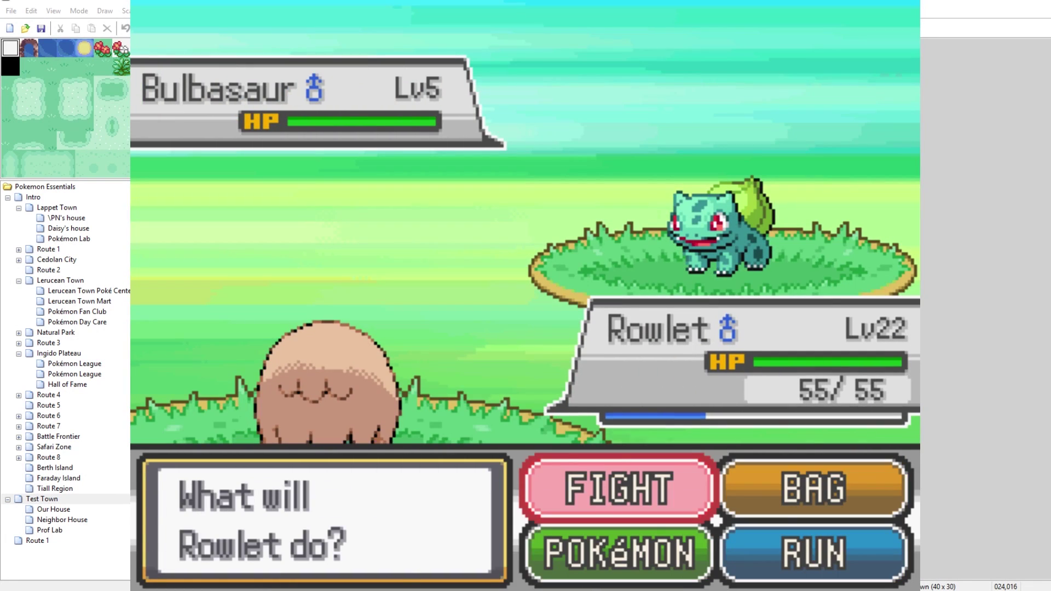
key("Return")
key("Down")
key("Right")
key("Left")
key("Escape")
key("Return")
key("Escape")
Check the Lv.10 Rowlet's summary and send it into battle
key("Down")
key("Return")
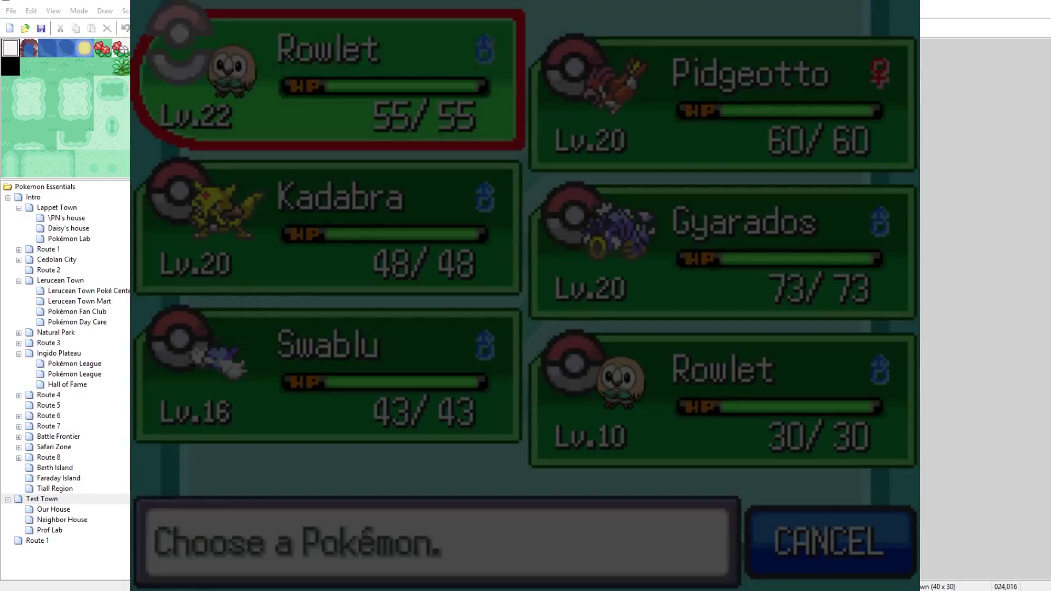
key("Right")
key("Down")
key("Down")
key("Return")
key("Down")
key("Return")
key("Escape")
key("Escape")
key("Return")
key("Return")
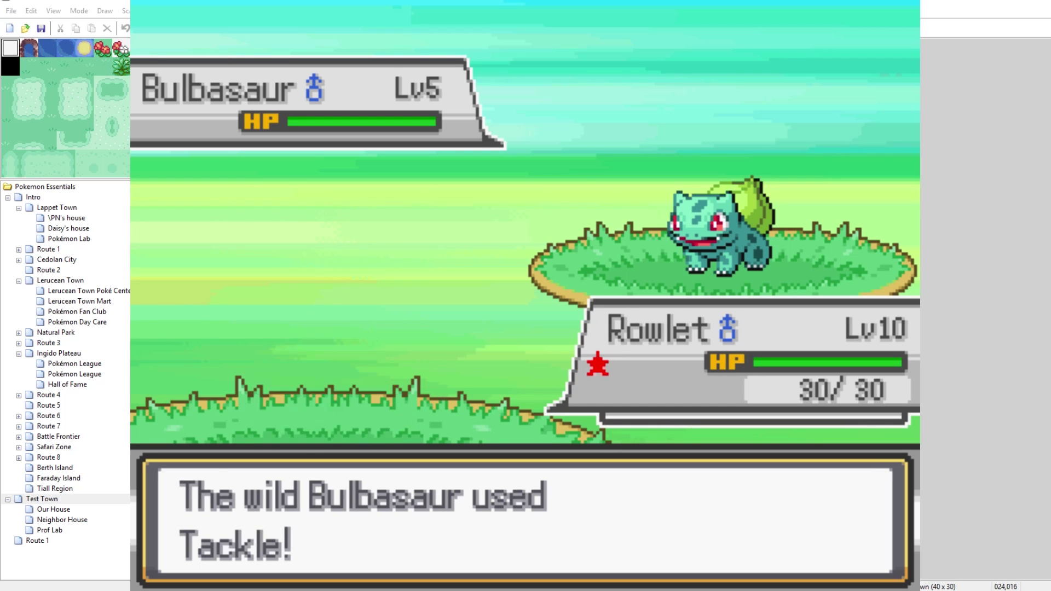
Run from the Bulbasaur battle and walk back north along the path
key("Down")
key("Right")
key("Return")
key("Left")
key("Left")
key("Up")
key("Up")
Walk north, left and two tiles down to stand beside the large building
key("Up")
key("Up")
key("Up")
key("Up")
key("Up")
key("Up")
key("Up")
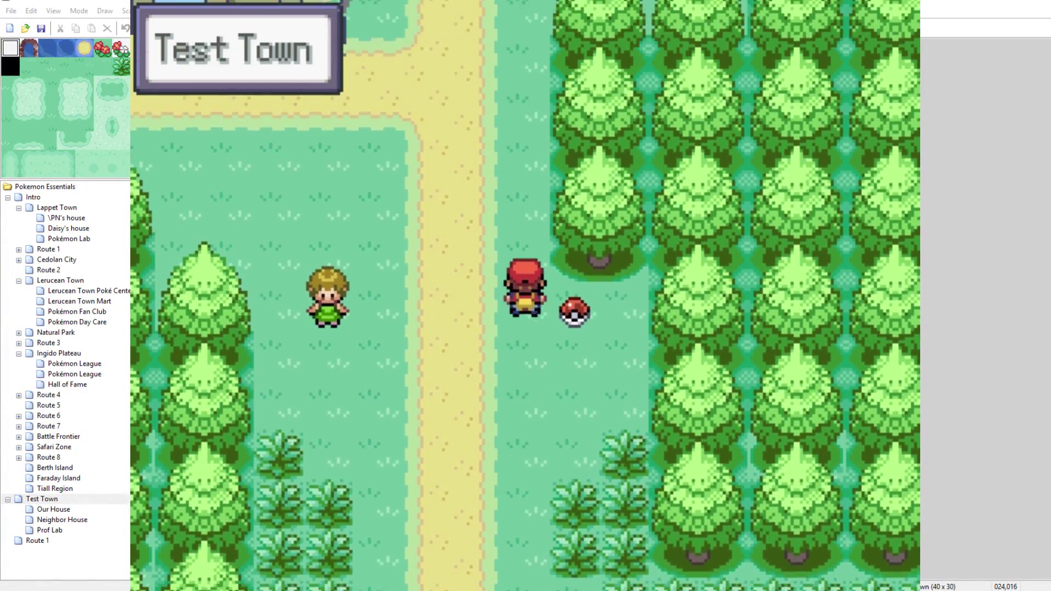
key("Up")
key("Left")
key("Down")
key("Down")
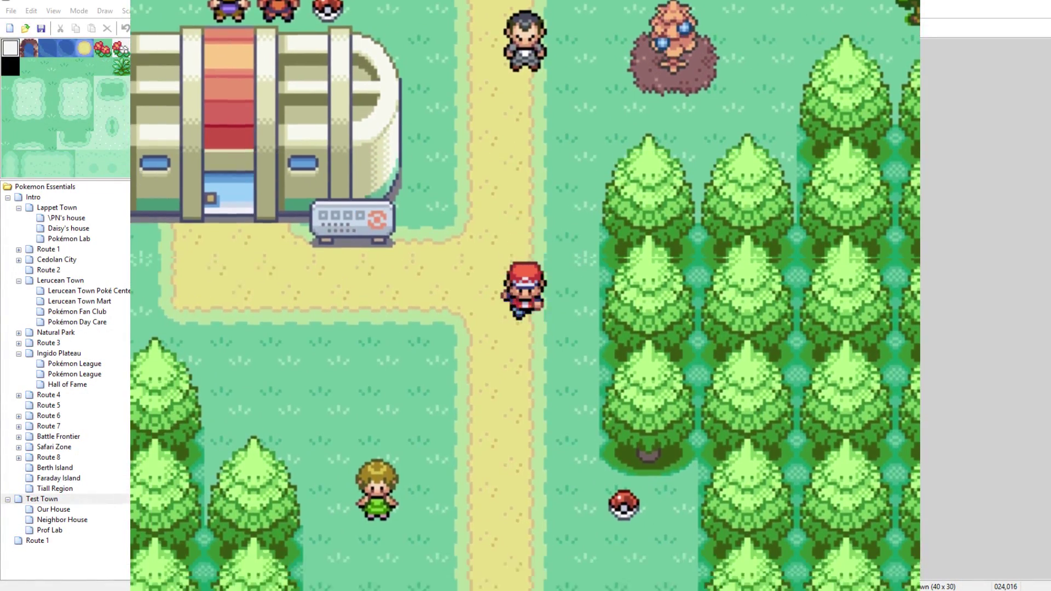